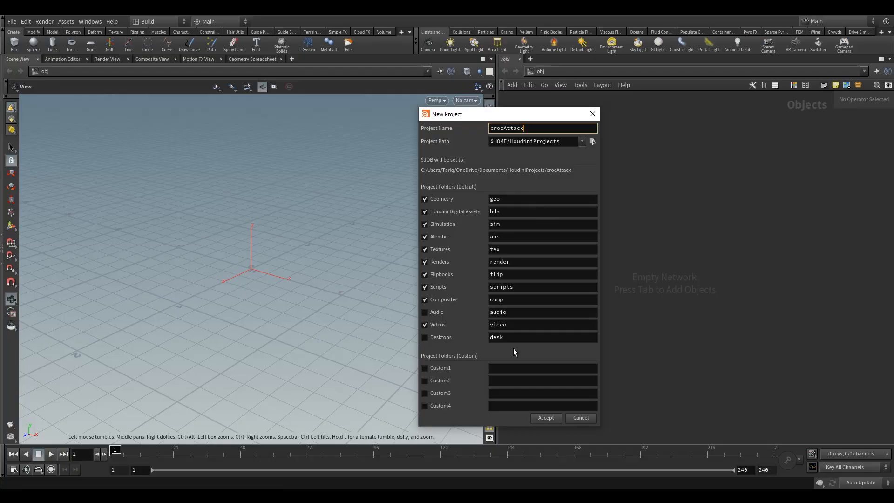
Step: Set the project path to D:/ and create the crocAttack project with its default folders
{"action": "key", "text": "Tab"}
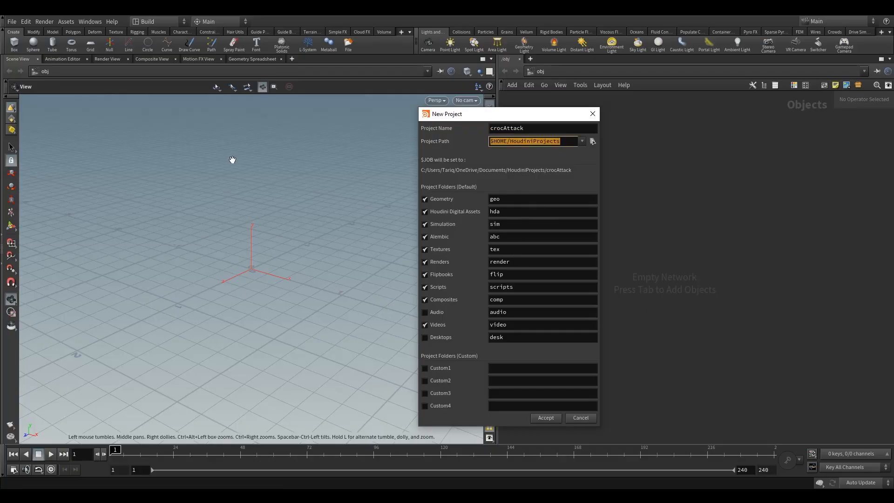
{"action": "type", "text": "D;"}
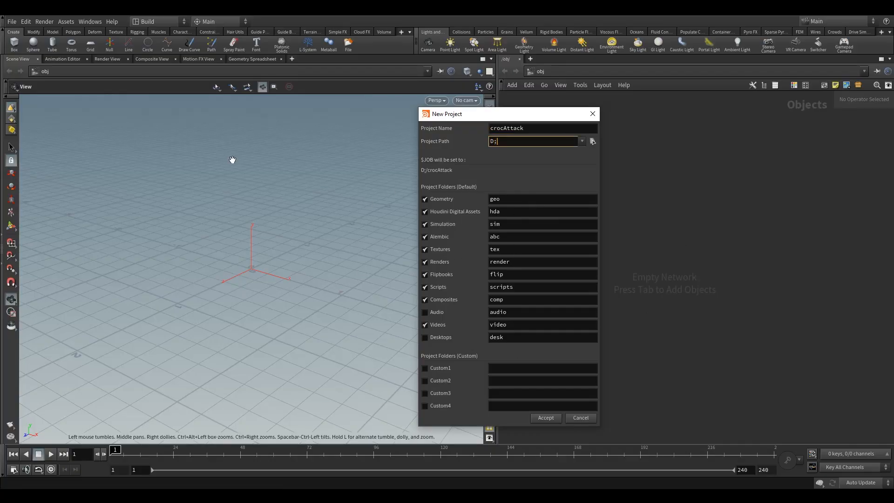
{"action": "key", "text": "BackSpace"}
{"action": "type", "text": ":/"}
{"action": "left_click", "coordinate": [506, 200]}
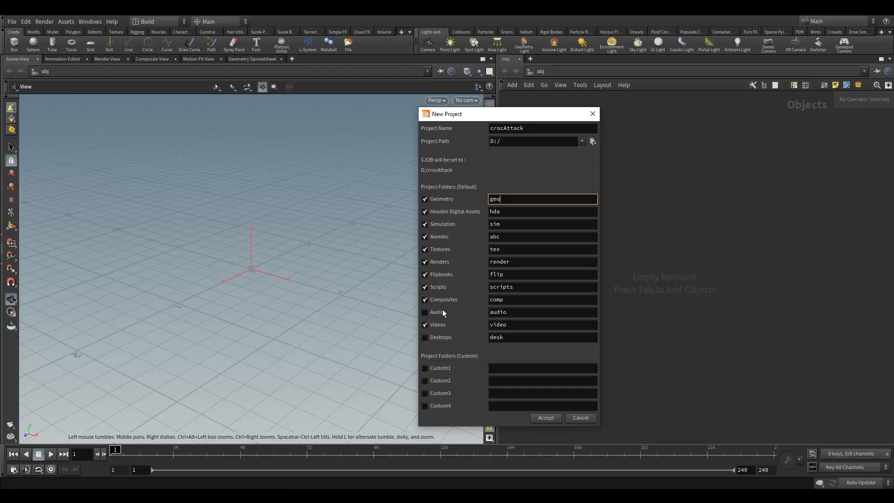
{"action": "left_click", "coordinate": [543, 418]}
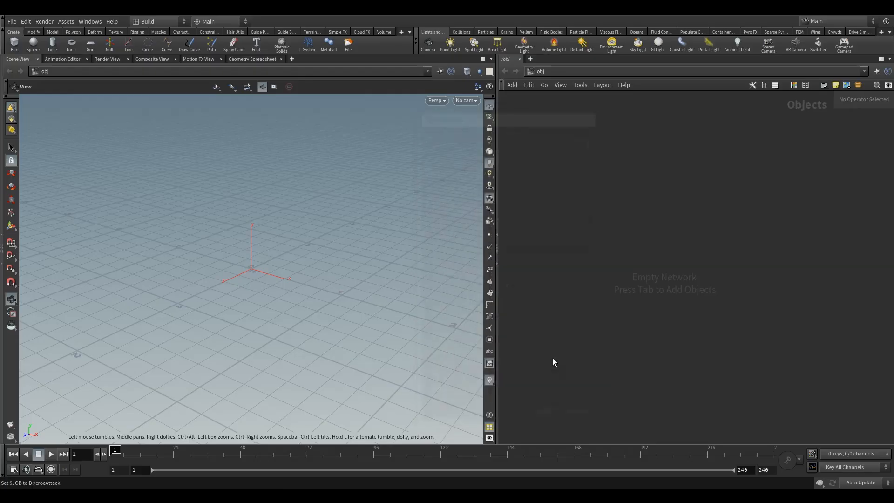
Step: Start saving the scene under a new name and browse to the D:/crocAttack folder
{"action": "left_click", "coordinate": [12, 21]}
{"action": "left_click", "coordinate": [27, 75]}
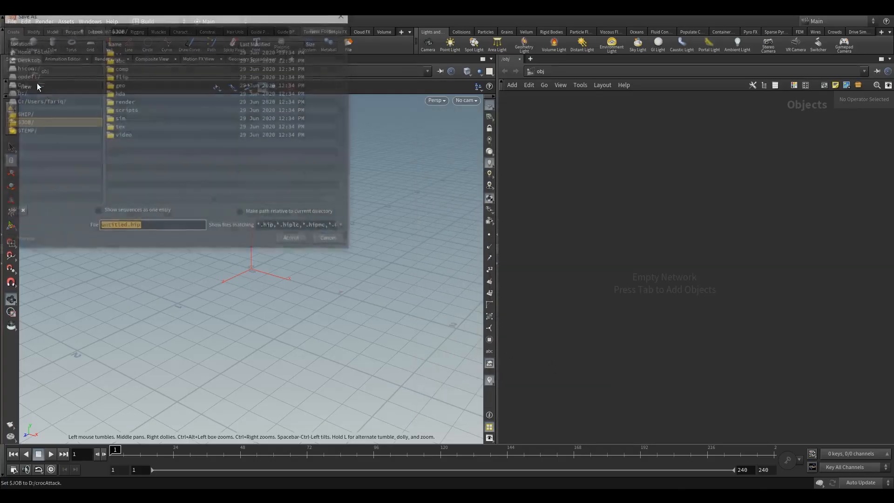
{"action": "left_click", "coordinate": [28, 114]}
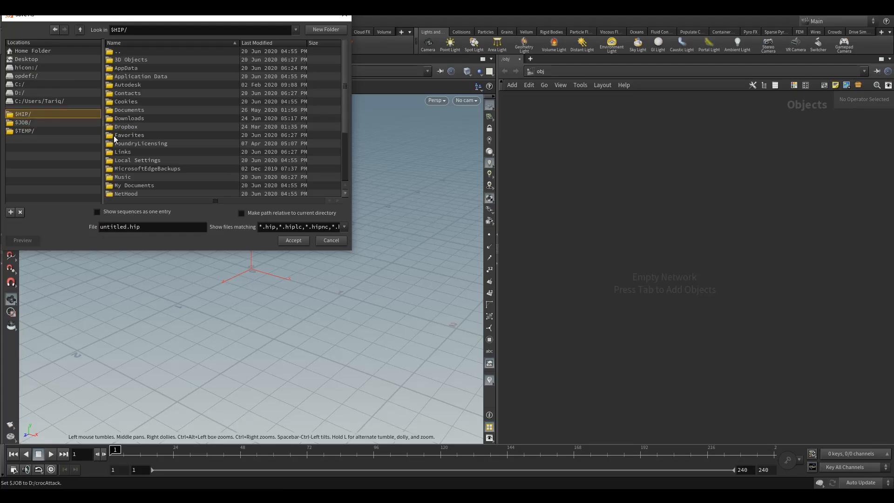
{"action": "scroll", "coordinate": [147, 148], "scroll_direction": "down", "scroll_amount": 3}
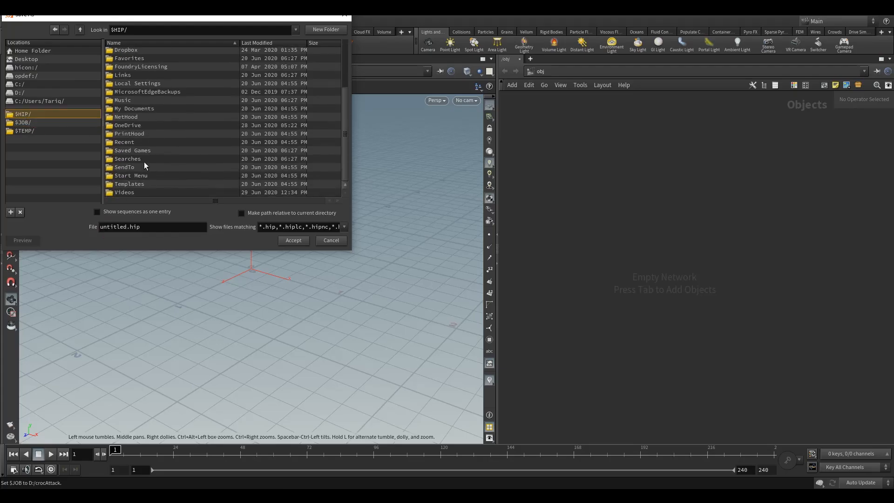
{"action": "left_click", "coordinate": [18, 92]}
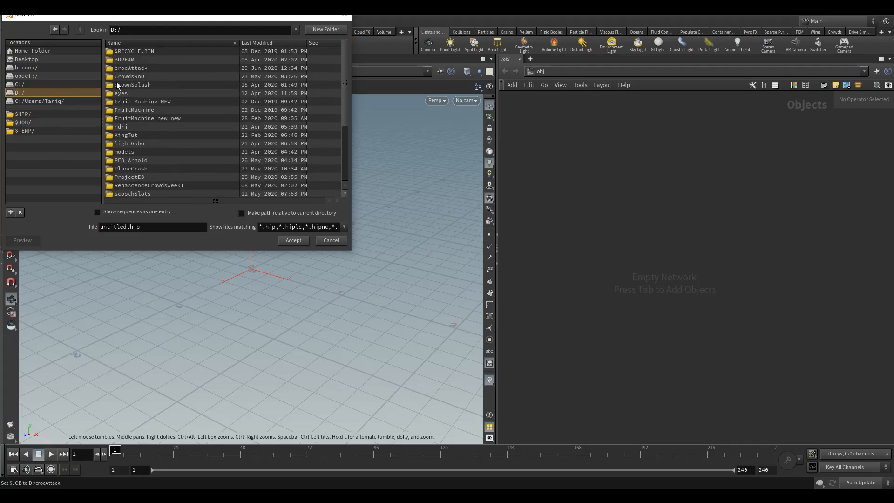
{"action": "double_click", "coordinate": [136, 68]}
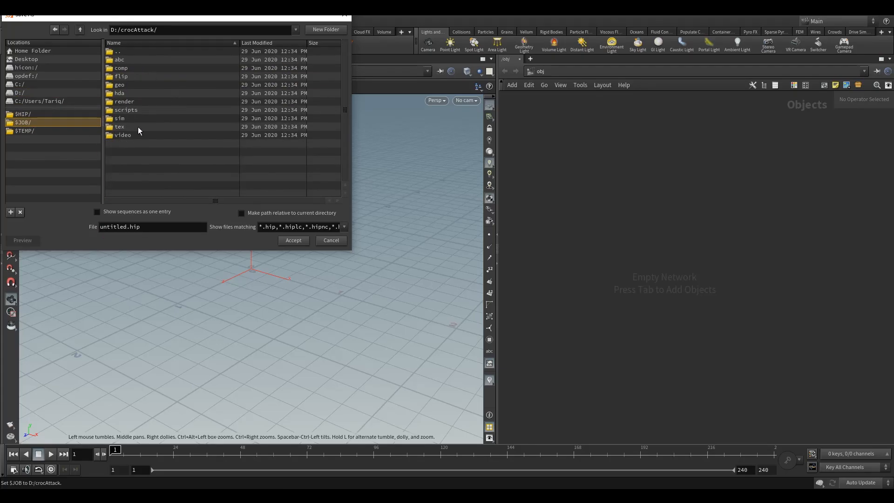
Step: Name the scene file crocAttack.v1 and save it in the project folder
{"action": "left_click", "coordinate": [128, 228]}
{"action": "double_click", "coordinate": [128, 227]}
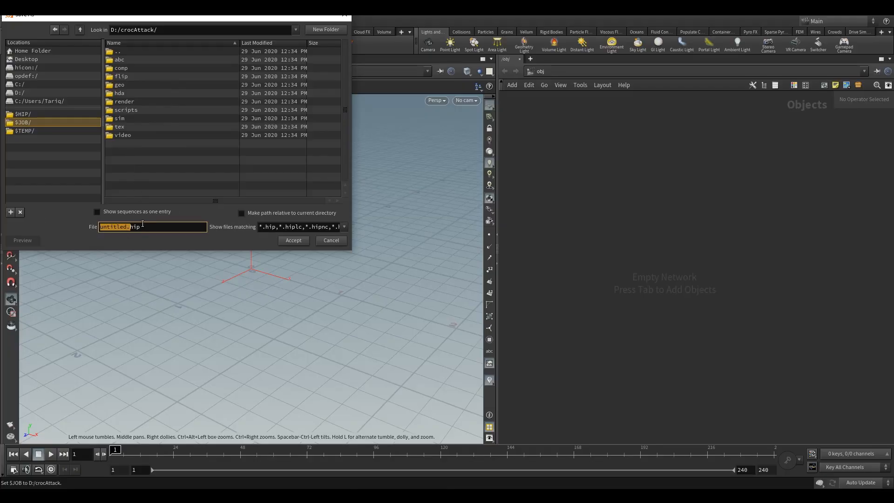
{"action": "type", "text": "crock"}
{"action": "key", "text": "BackSpace"}
{"action": "type", "text": "Atta"}
{"action": "type", "text": "ck"}
{"action": "type", "text": ".v"}
{"action": "type", "text": "0"}
{"action": "type", "text": "."}
{"action": "left_click", "coordinate": [296, 239]}
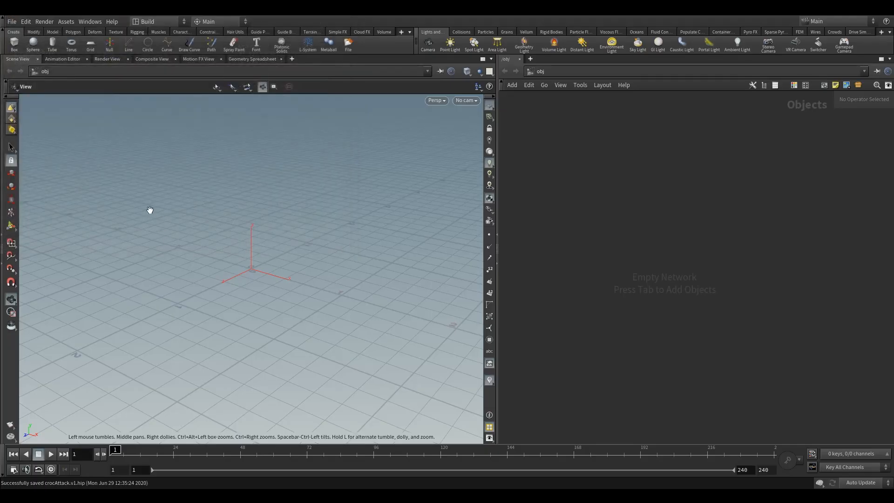
Step: Turn off the origin gnomon in the viewport's display options
{"action": "left_click_drag", "start_coordinate": [278, 261], "coordinate": [253, 276]}
{"action": "key", "text": "d"}
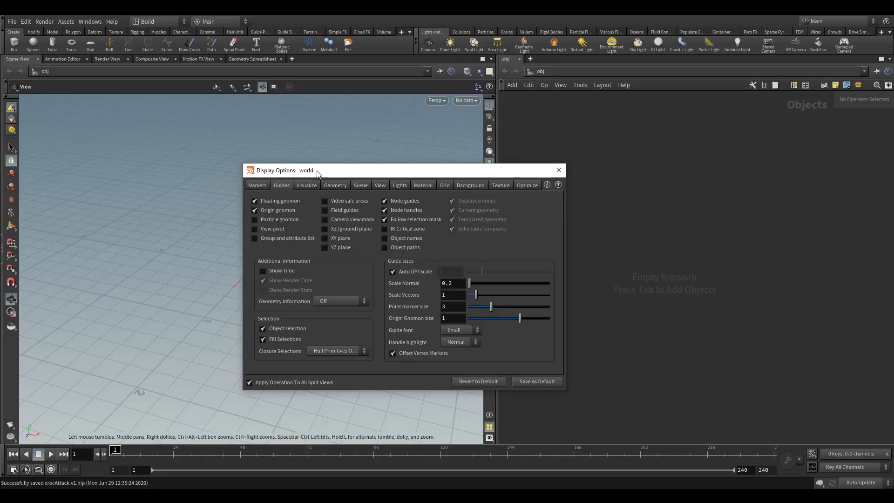
{"action": "left_click", "coordinate": [559, 170]}
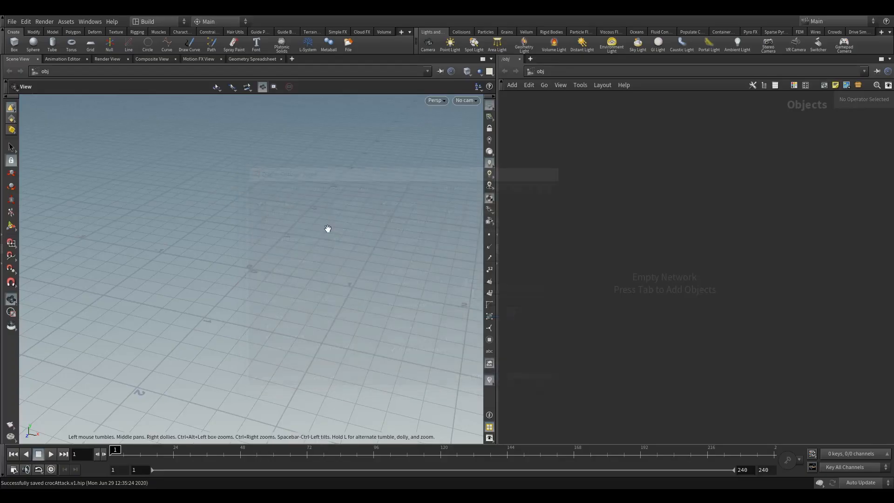
{"action": "left_click_drag", "start_coordinate": [271, 241], "coordinate": [393, 273]}
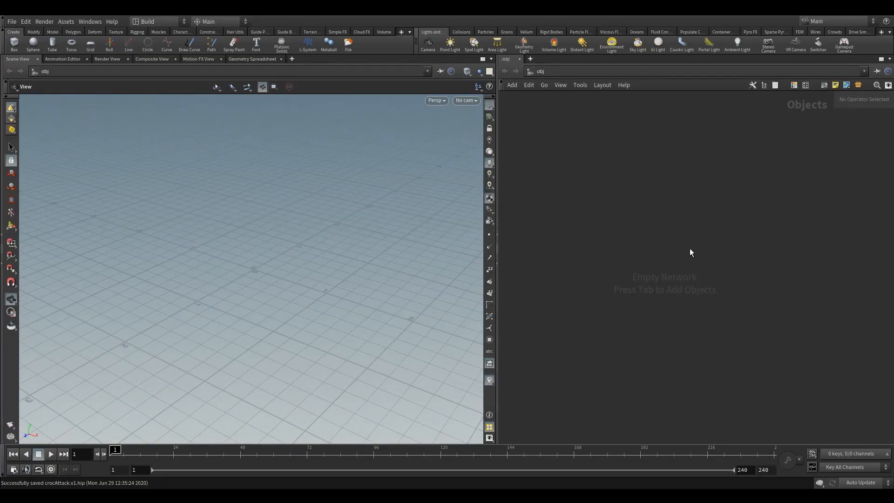
{"action": "left_click_drag", "start_coordinate": [209, 295], "coordinate": [213, 295]}
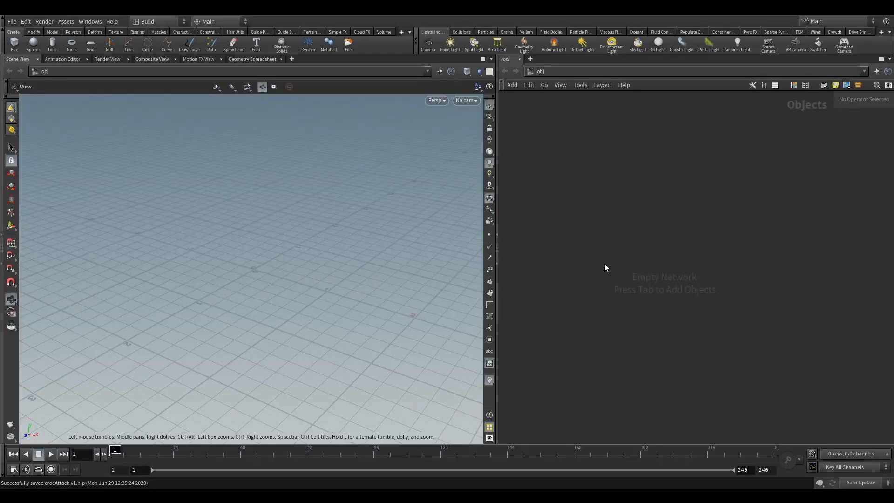
Step: Add a Geometry object to the object network and widen the network pane
{"action": "key", "text": "Tab"}
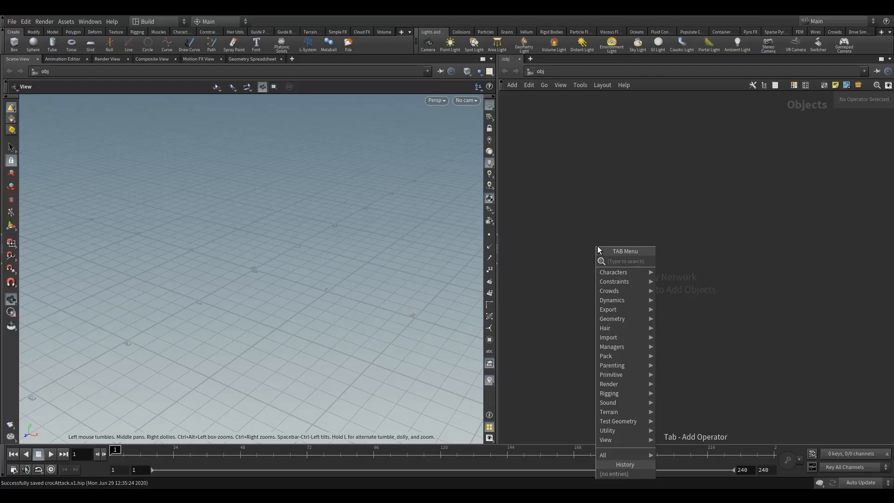
{"action": "type", "text": "ge"}
{"action": "left_click", "coordinate": [681, 261]}
{"action": "left_click", "coordinate": [647, 222]}
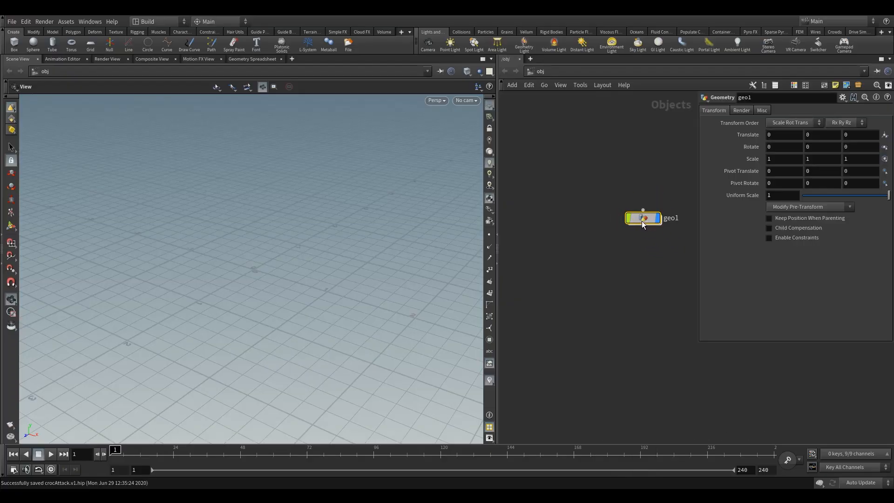
{"action": "left_click_drag", "start_coordinate": [260, 276], "coordinate": [265, 274]}
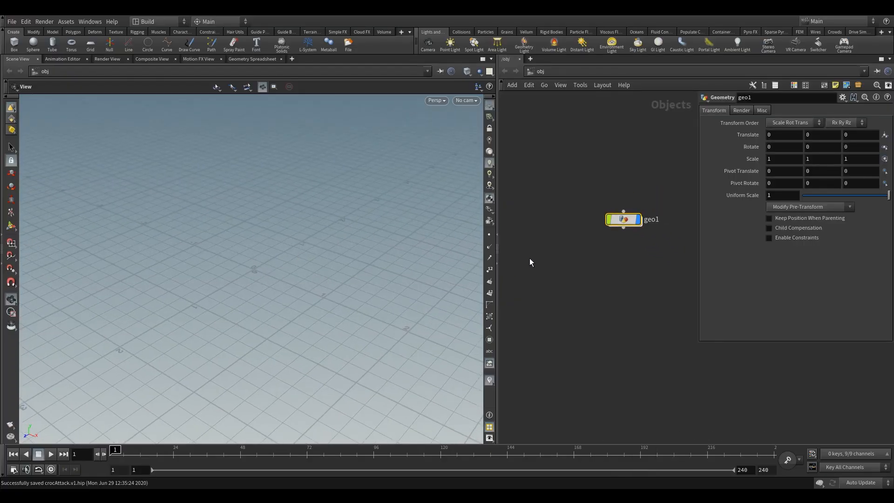
{"action": "left_click_drag", "start_coordinate": [496, 250], "coordinate": [434, 251]}
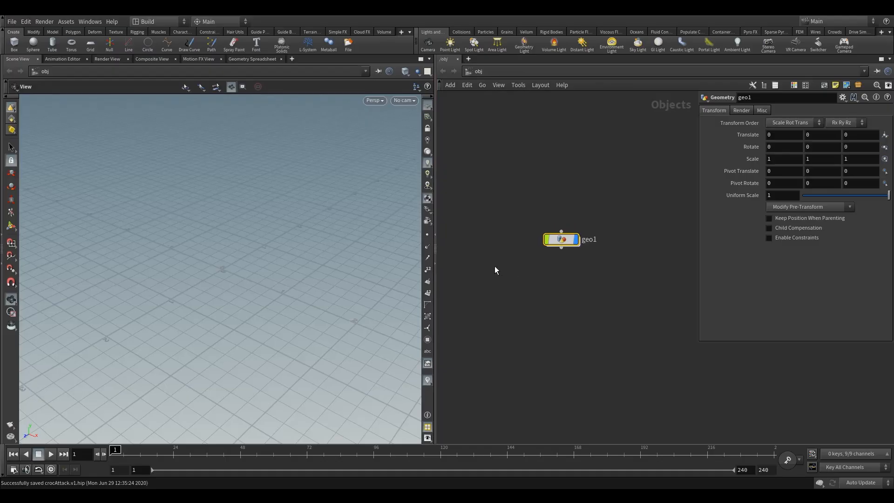
Step: Rename the geometry object as VellumIntro
{"action": "double_click", "coordinate": [587, 239]}
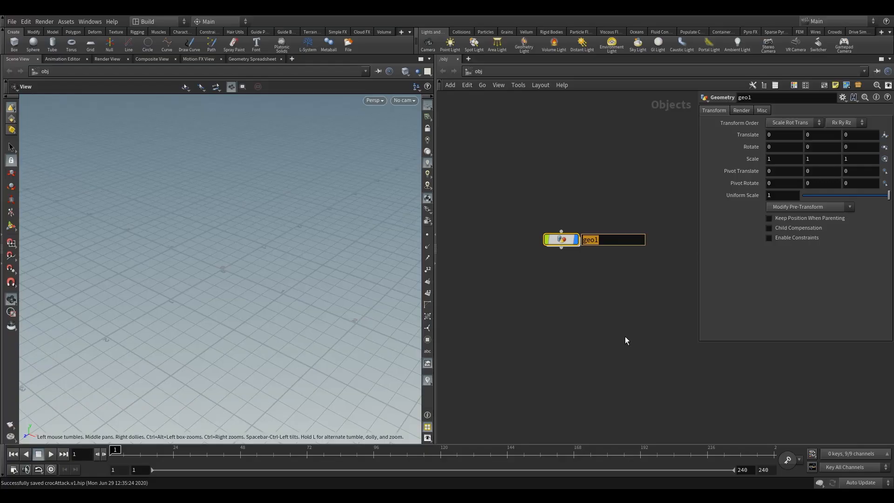
{"action": "type", "text": "Vewll"}
{"action": "key", "text": "BackSpace"}
{"action": "key", "text": "BackSpace"}
{"action": "key", "text": "BackSpace"}
{"action": "type", "text": "llumIntro"}
{"action": "key", "text": "Return"}
Step: Enter the VellumIntro object and place a Grid node in its network
{"action": "double_click", "coordinate": [561, 239]}
{"action": "left_click_drag", "start_coordinate": [165, 274], "coordinate": [191, 277]}
{"action": "key", "text": "Tab"}
{"action": "mouse_move", "coordinate": [550, 260]}
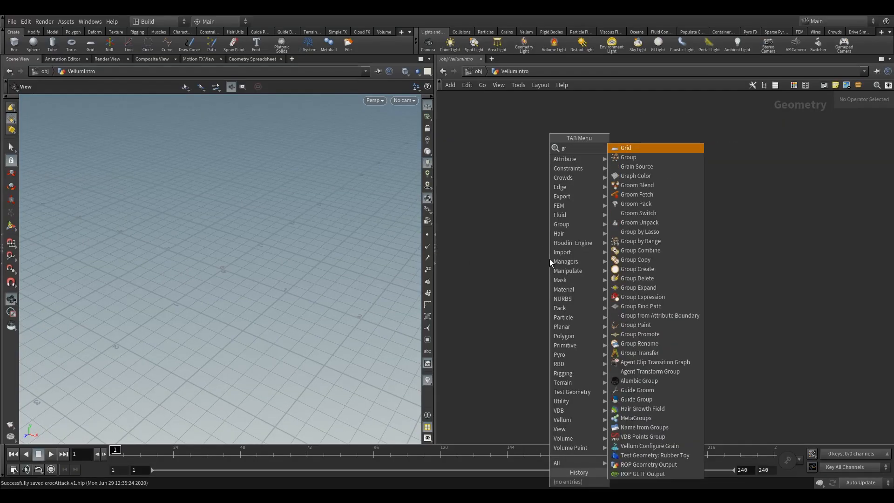
{"action": "left_click", "coordinate": [644, 167]}
{"action": "left_click", "coordinate": [570, 205]}
{"action": "left_click_drag", "start_coordinate": [570, 208], "coordinate": [575, 237]}
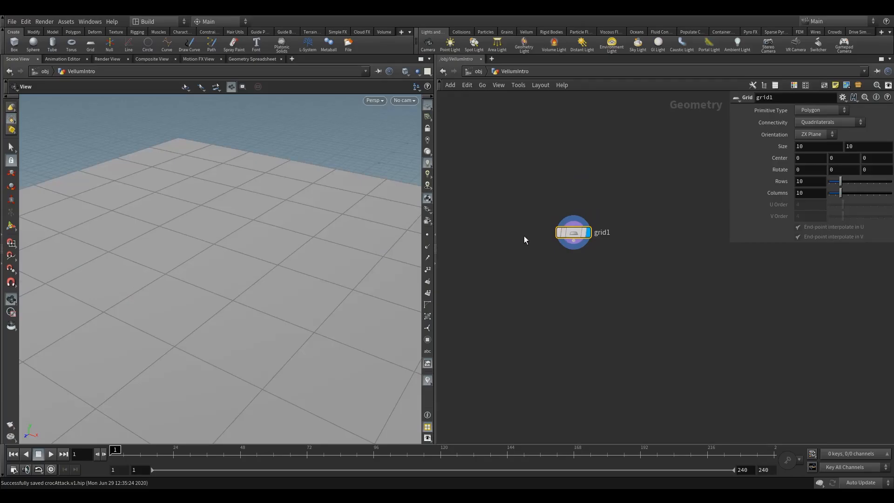
Step: Add a Remesh node below the grid, feed the grid into it and display its result
{"action": "right_click_drag", "start_coordinate": [293, 238], "coordinate": [96, 313]}
{"action": "left_click_drag", "start_coordinate": [196, 293], "coordinate": [247, 295]}
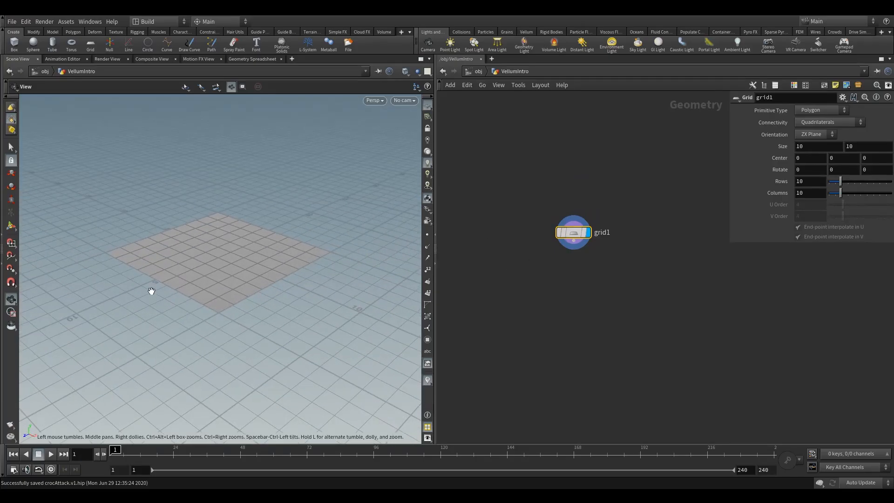
{"action": "left_click_drag", "start_coordinate": [150, 291], "coordinate": [158, 285]}
{"action": "right_click_drag", "start_coordinate": [158, 286], "coordinate": [232, 278]}
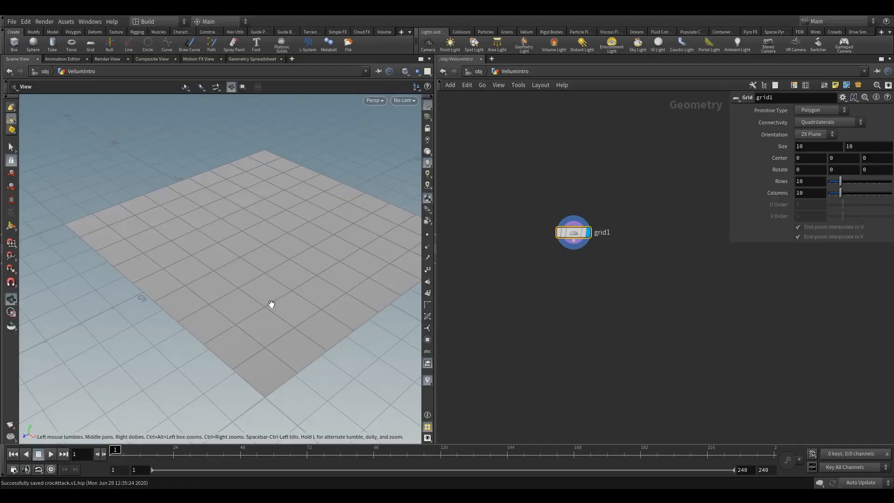
{"action": "right_click_drag", "start_coordinate": [272, 306], "coordinate": [260, 299]}
{"action": "left_click_drag", "start_coordinate": [278, 285], "coordinate": [244, 298]}
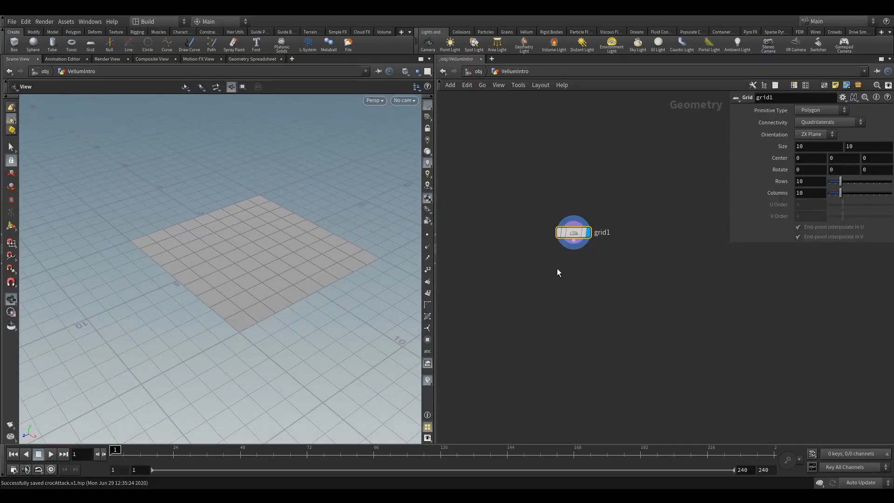
{"action": "key", "text": "Tab"}
{"action": "type", "text": "rem"}
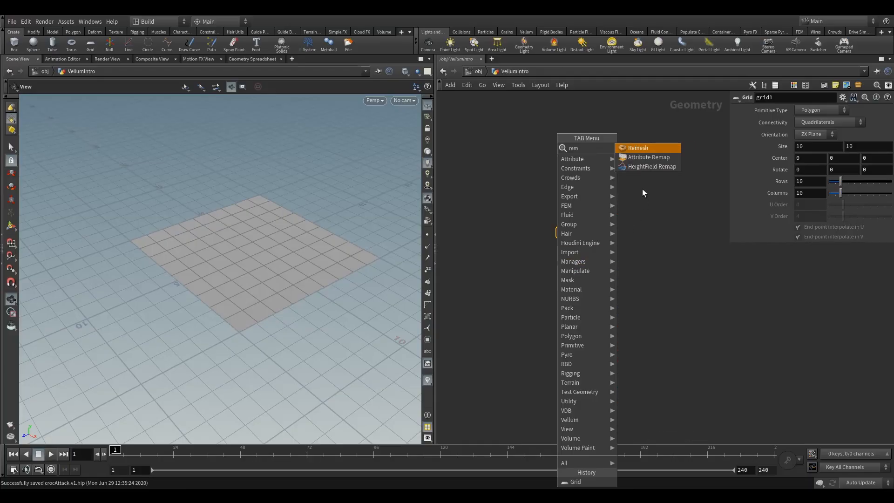
{"action": "key", "text": "Return"}
{"action": "left_click", "coordinate": [575, 269]}
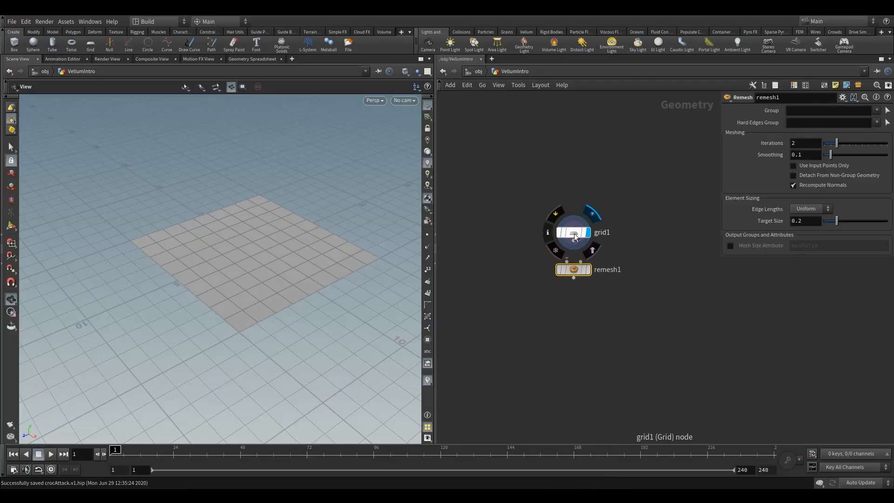
{"action": "left_click", "coordinate": [588, 269]}
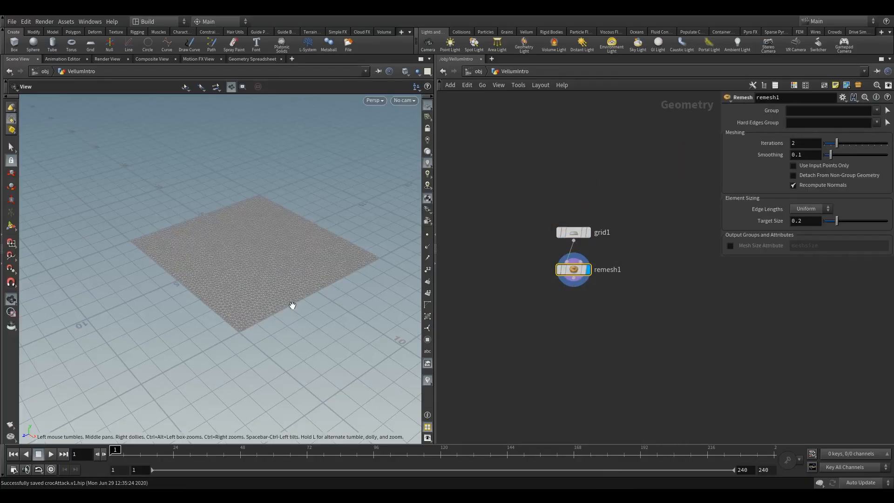
Step: Examine the remeshed grid's triangles from several angles and distances
{"action": "left_click_drag", "start_coordinate": [292, 306], "coordinate": [290, 327]}
{"action": "right_click_drag", "start_coordinate": [289, 327], "coordinate": [271, 266]}
{"action": "left_click_drag", "start_coordinate": [271, 266], "coordinate": [287, 268]}
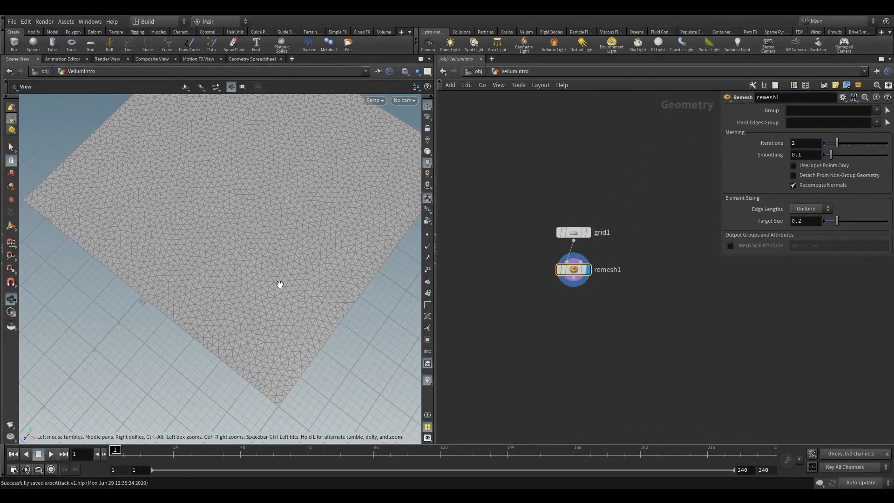
{"action": "left_click_drag", "start_coordinate": [176, 339], "coordinate": [208, 311]}
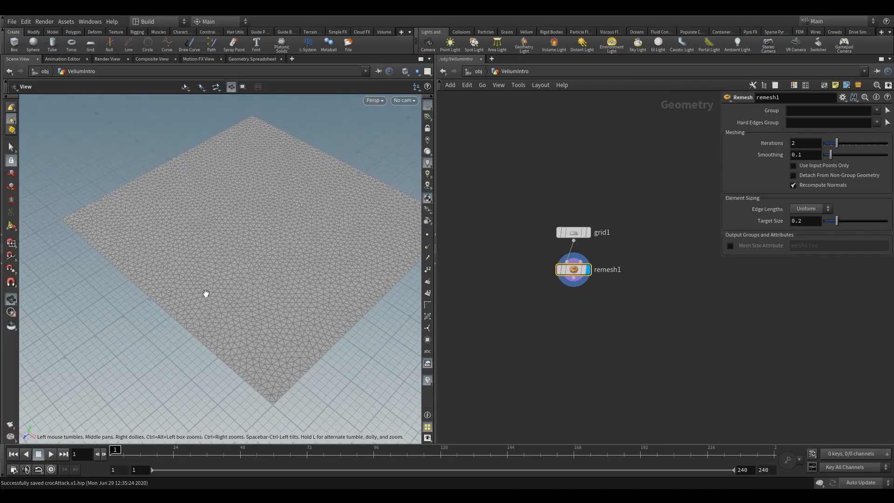
{"action": "left_click_drag", "start_coordinate": [319, 295], "coordinate": [262, 293]}
{"action": "right_click_drag", "start_coordinate": [261, 294], "coordinate": [263, 307]}
{"action": "left_click_drag", "start_coordinate": [289, 303], "coordinate": [290, 298]}
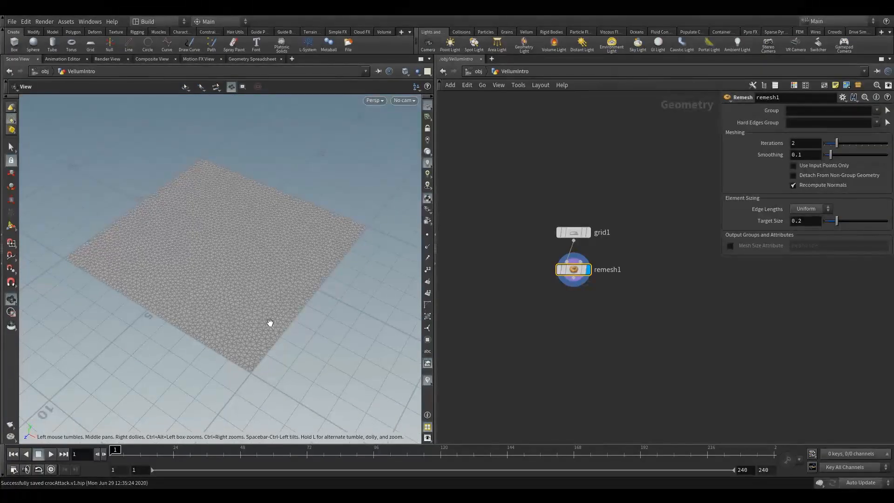
Step: Rearrange the grid and remesh nodes in the network to leave room below them
{"action": "left_click_drag", "start_coordinate": [570, 231], "coordinate": [569, 212]}
{"action": "left_click_drag", "start_coordinate": [572, 270], "coordinate": [572, 253]}
{"action": "middle_click_drag", "start_coordinate": [557, 291], "coordinate": [479, 271]}
{"action": "left_click", "coordinate": [495, 298]}
{"action": "middle_click_drag", "start_coordinate": [470, 309], "coordinate": [500, 307]}
{"action": "left_click_drag", "start_coordinate": [475, 167], "coordinate": [526, 297]}
{"action": "left_click", "coordinate": [522, 311]}
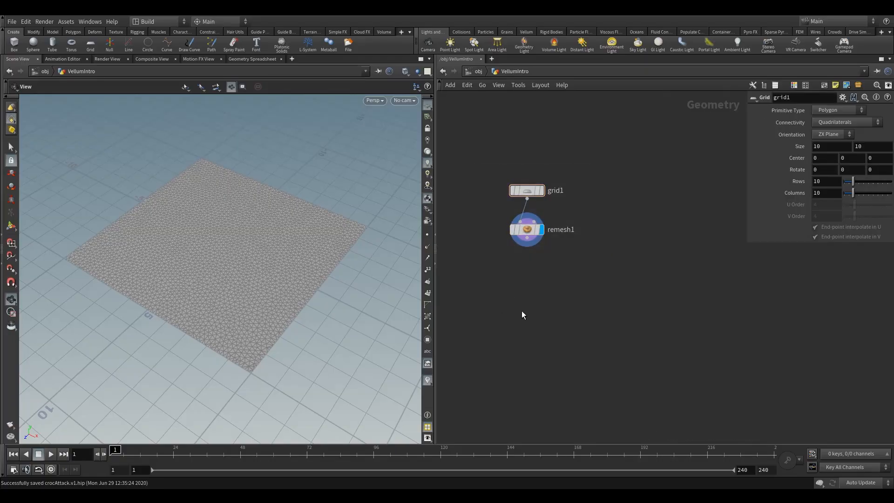
Step: Add a Vellum Configure Cloth node, connect the remesh output to its first input and display it
{"action": "key", "text": "Tab"}
{"action": "type", "text": "vell"}
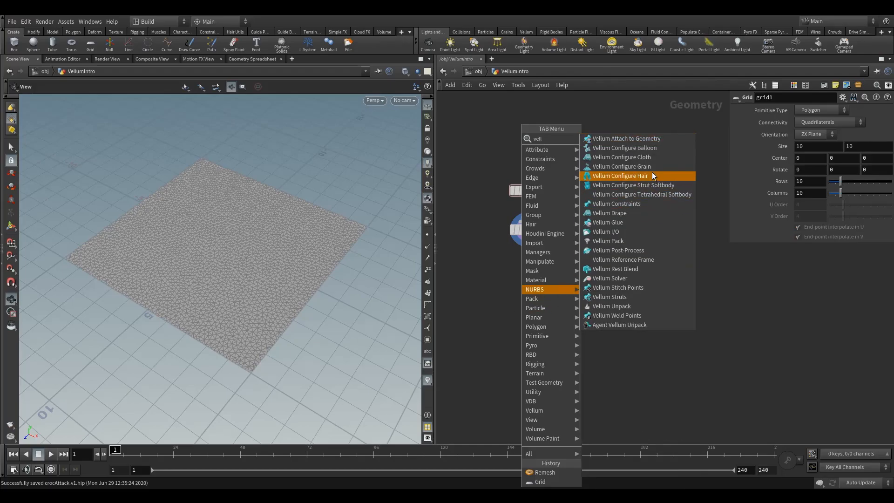
{"action": "left_click", "coordinate": [605, 157]}
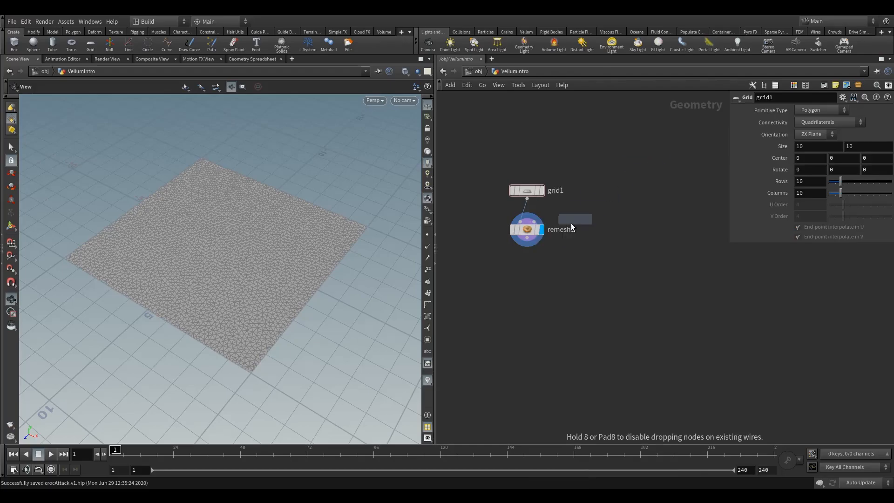
{"action": "left_click", "coordinate": [532, 291]}
{"action": "left_click_drag", "start_coordinate": [527, 238], "coordinate": [500, 292]}
{"action": "left_click", "coordinate": [542, 272]}
{"action": "left_click_drag", "start_coordinate": [306, 310], "coordinate": [311, 291]}
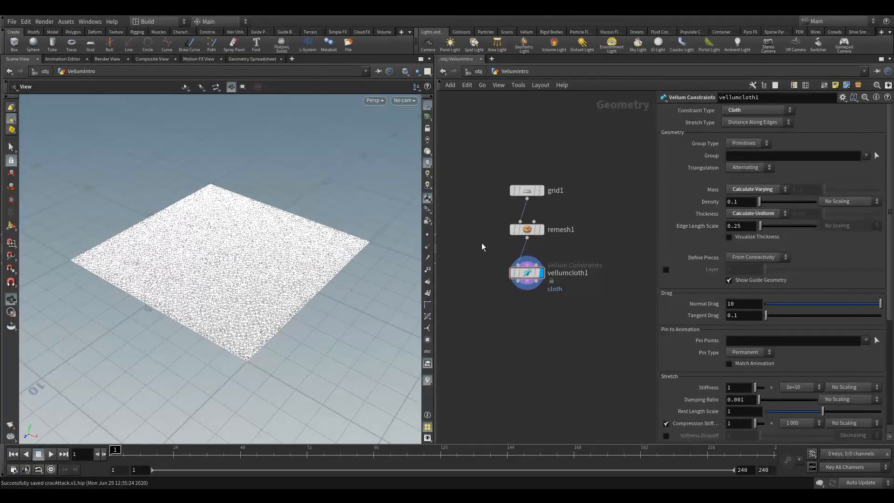
{"action": "left_click_drag", "start_coordinate": [480, 214], "coordinate": [539, 247]}
{"action": "left_click_drag", "start_coordinate": [478, 251], "coordinate": [535, 284]}
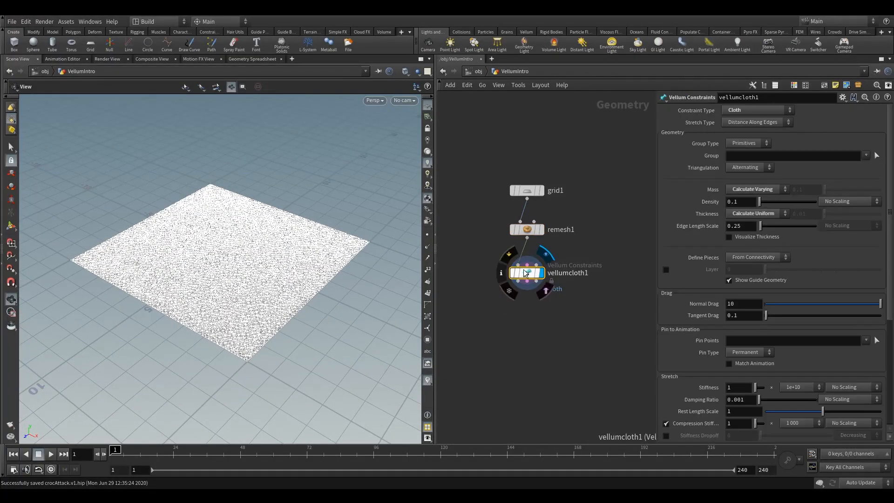
Step: Shift the node network aside and widen the network area by narrowing the parameter area
{"action": "left_click_drag", "start_coordinate": [613, 232], "coordinate": [623, 253]}
{"action": "middle_click_drag", "start_coordinate": [597, 295], "coordinate": [577, 292]}
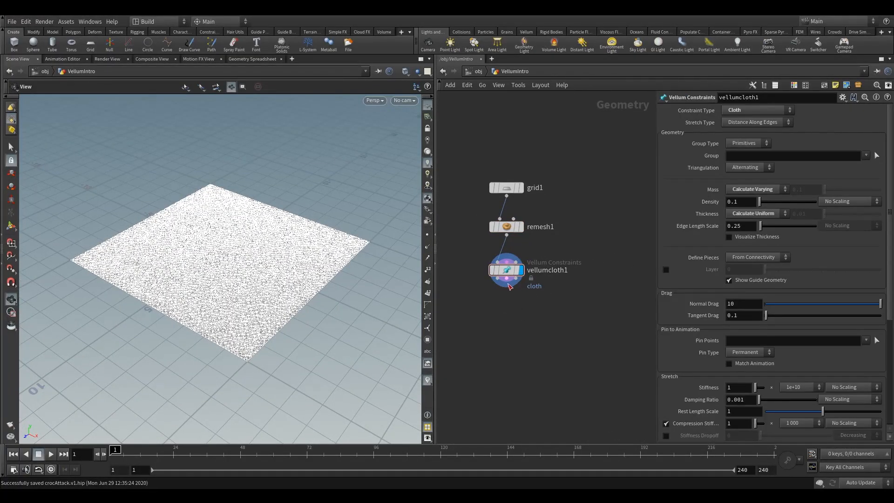
{"action": "left_click_drag", "start_coordinate": [657, 274], "coordinate": [708, 275]}
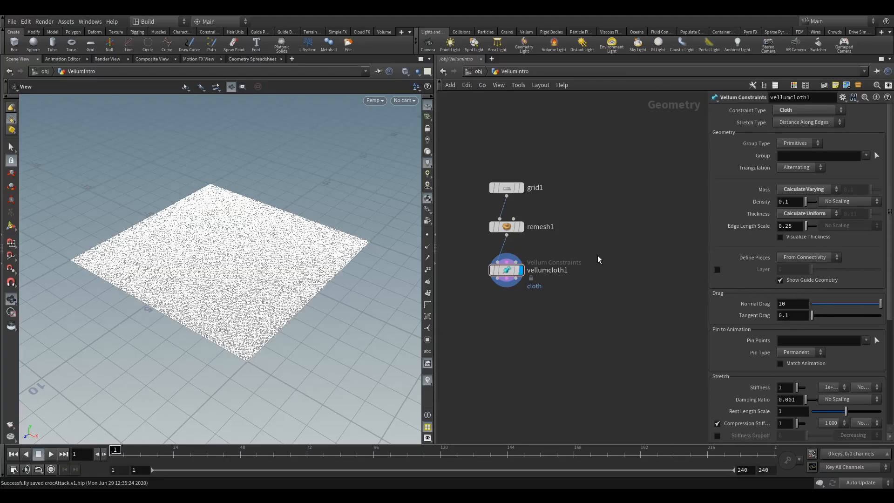
{"action": "key", "text": "Tab"}
{"action": "type", "text": "rbd"}
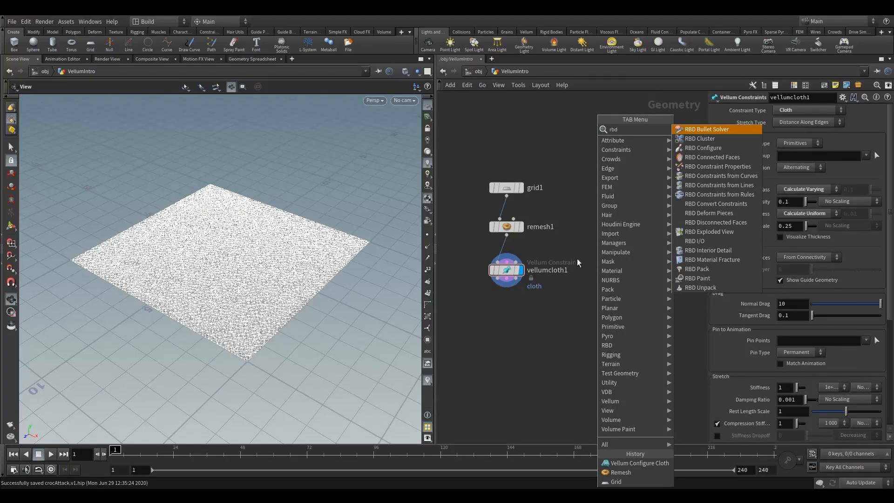
{"action": "left_click", "coordinate": [703, 139]}
{"action": "left_click", "coordinate": [622, 241]}
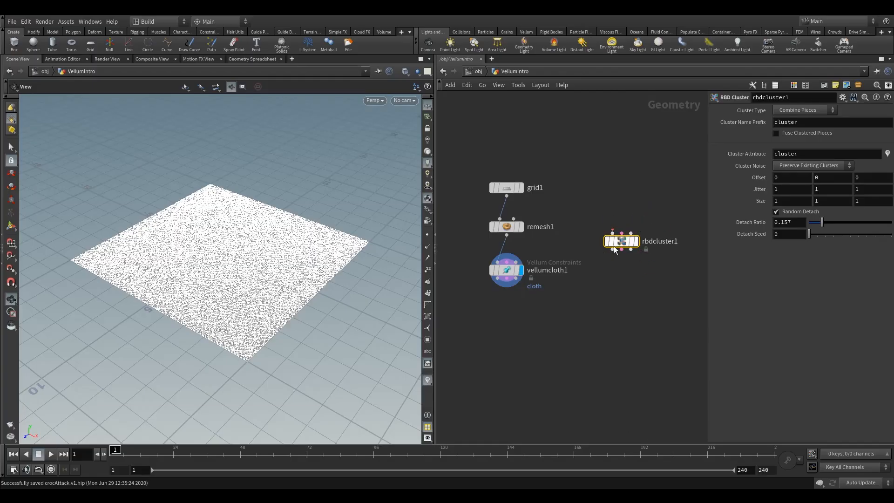
{"action": "key", "text": "Delete"}
Step: Move the Vellum cloth node slightly further below the remesh node
{"action": "scroll", "coordinate": [519, 258], "scroll_direction": "up", "scroll_amount": 5}
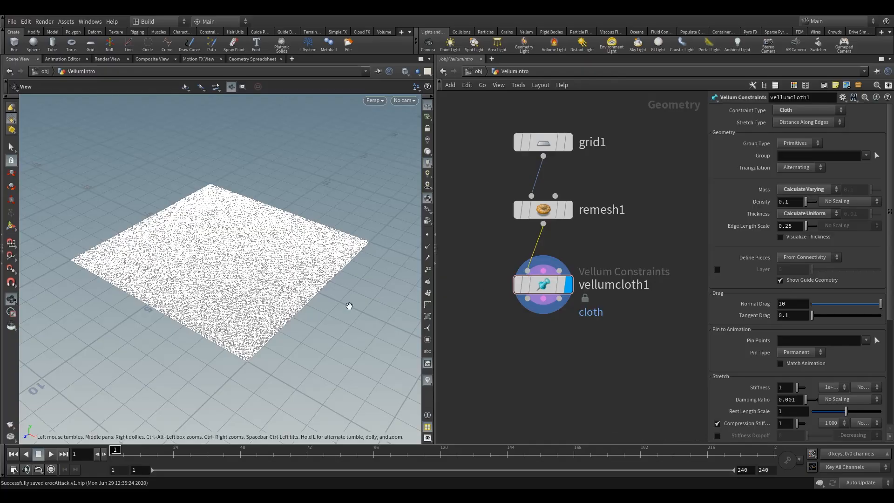
{"action": "left_click_drag", "start_coordinate": [349, 305], "coordinate": [256, 279]}
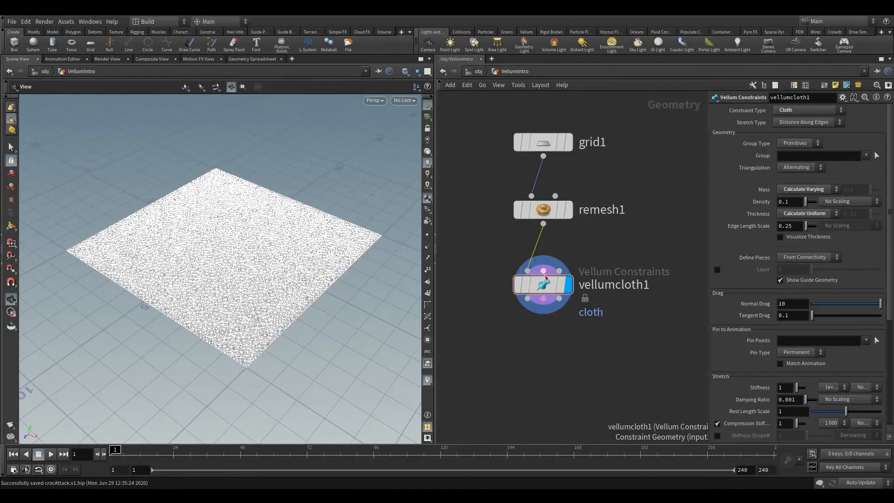
{"action": "mouse_move", "coordinate": [559, 272]}
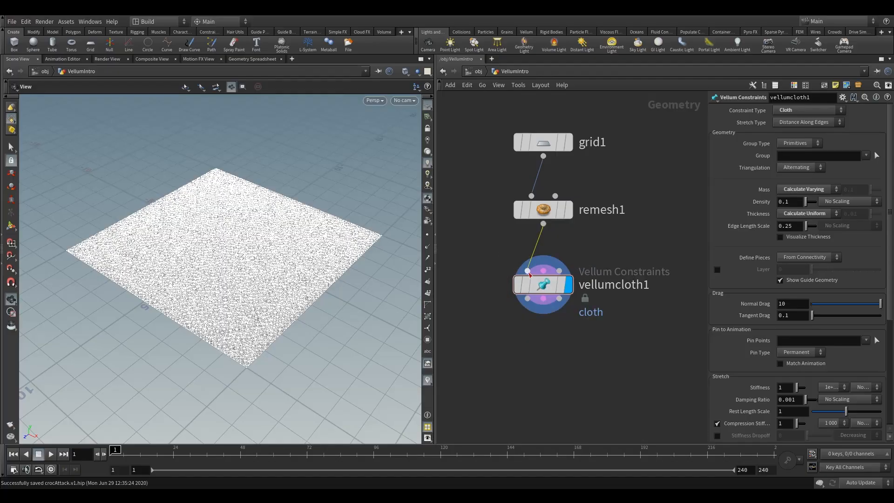
{"action": "left_click_drag", "start_coordinate": [217, 304], "coordinate": [209, 303]}
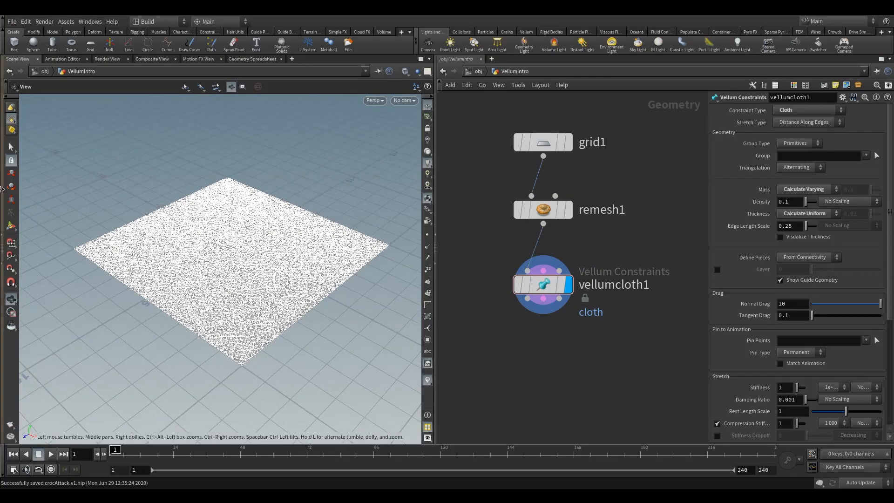
{"action": "left_click", "coordinate": [11, 154]}
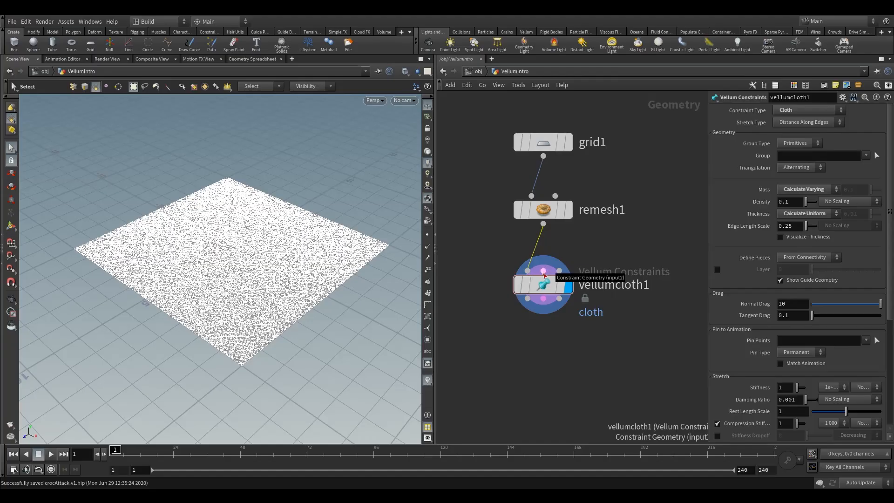
{"action": "left_click_drag", "start_coordinate": [537, 285], "coordinate": [536, 297]}
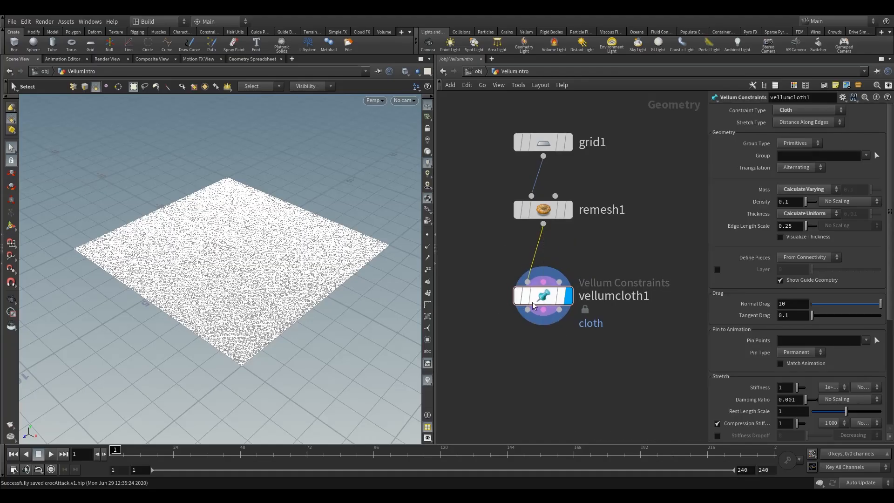
{"action": "left_click", "coordinate": [11, 300]}
{"action": "left_click_drag", "start_coordinate": [217, 258], "coordinate": [181, 294]}
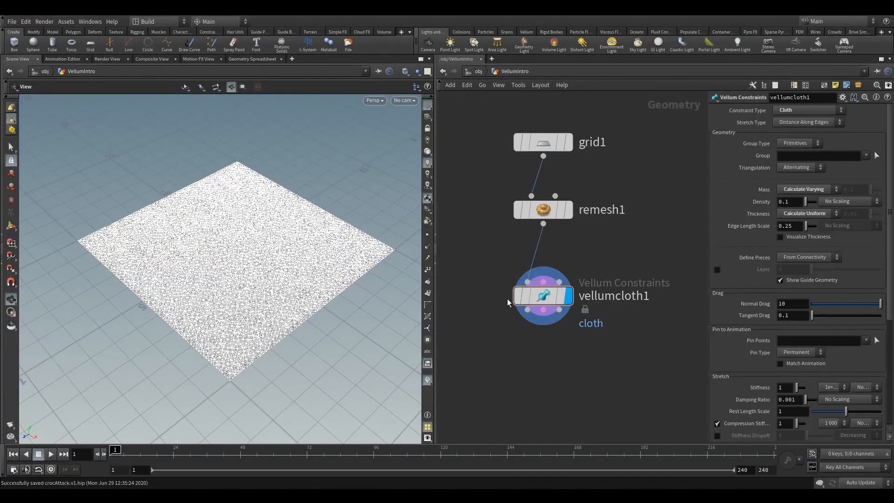
Step: Inspect the Vellum cloth node's info for its Vellum Geometry and Constraint Geometry outputs, and close the info window
{"action": "mouse_move", "coordinate": [587, 321]}
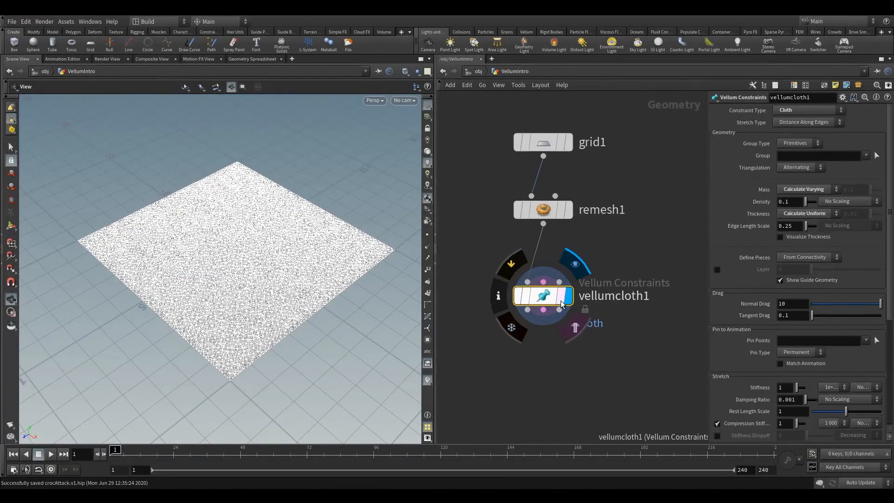
{"action": "left_click", "coordinate": [499, 295]}
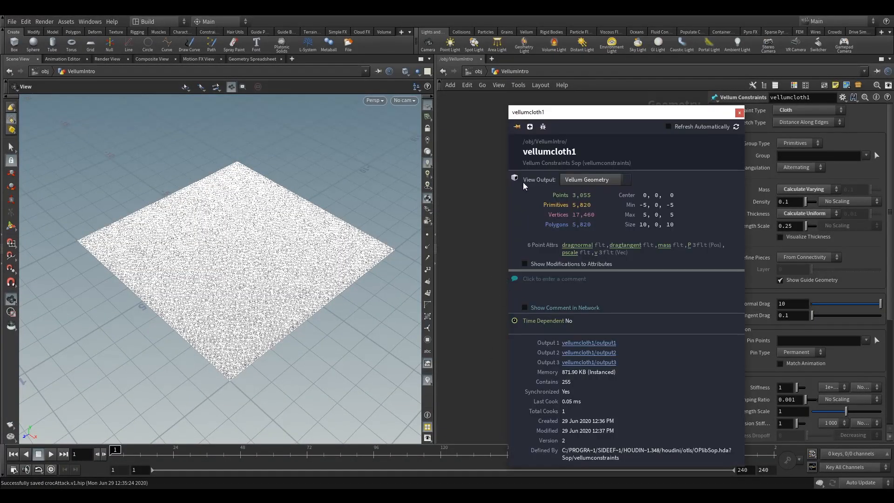
{"action": "left_click", "coordinate": [740, 113]}
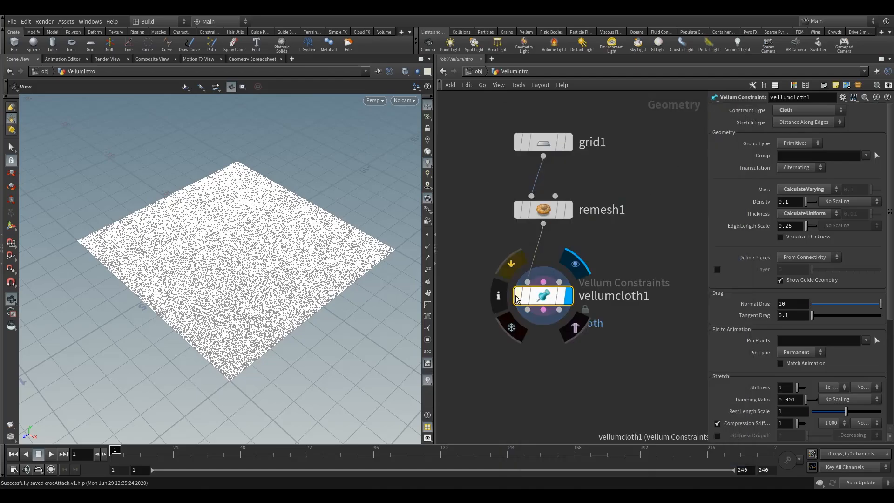
{"action": "left_click", "coordinate": [501, 297]}
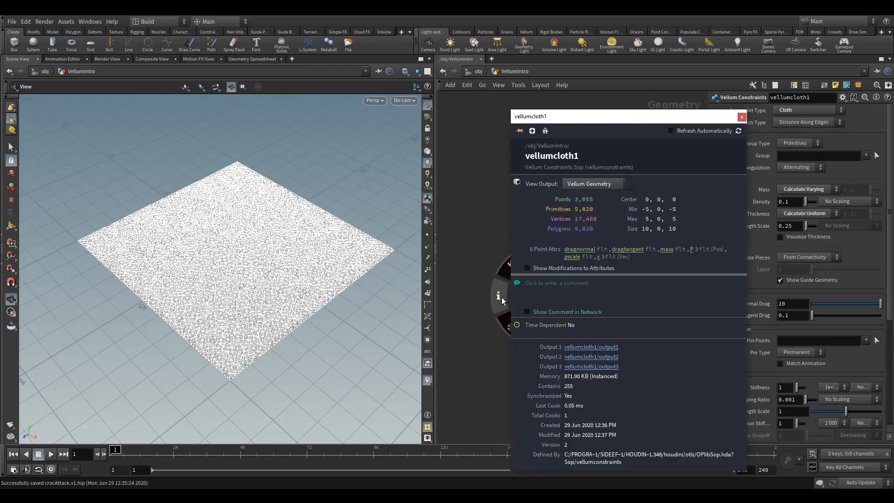
{"action": "left_click", "coordinate": [590, 185]}
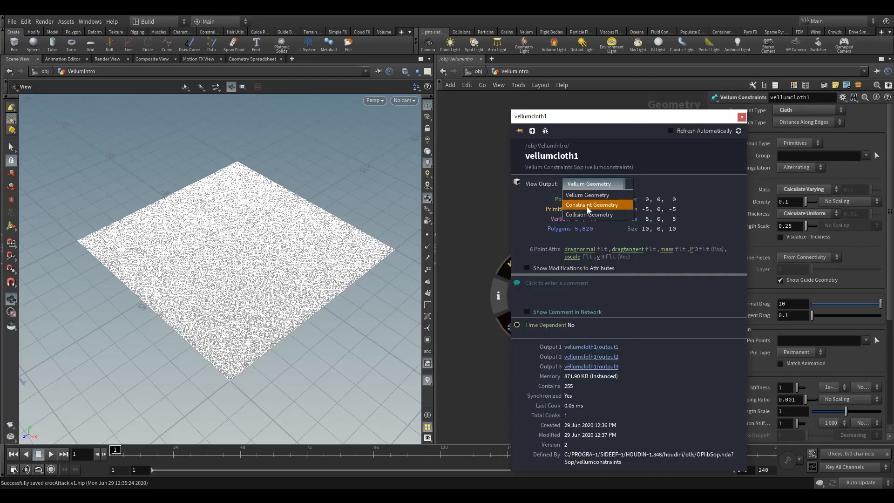
{"action": "left_click", "coordinate": [586, 206]}
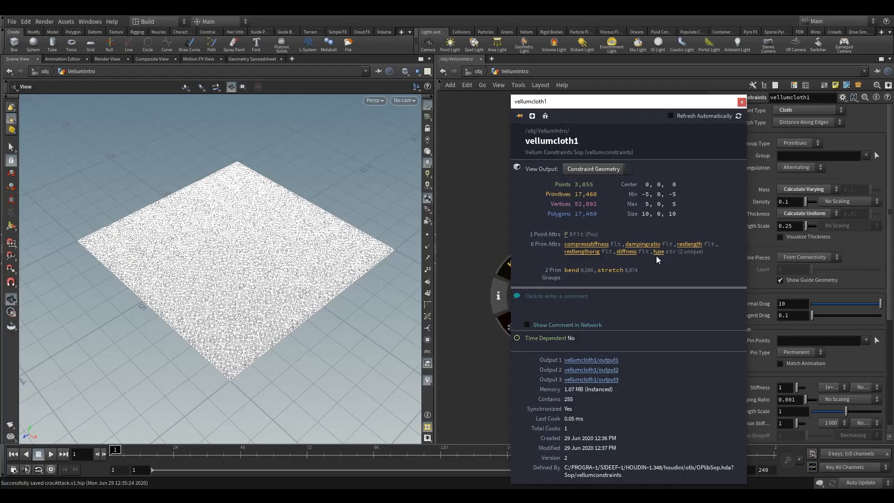
{"action": "left_click", "coordinate": [741, 102]}
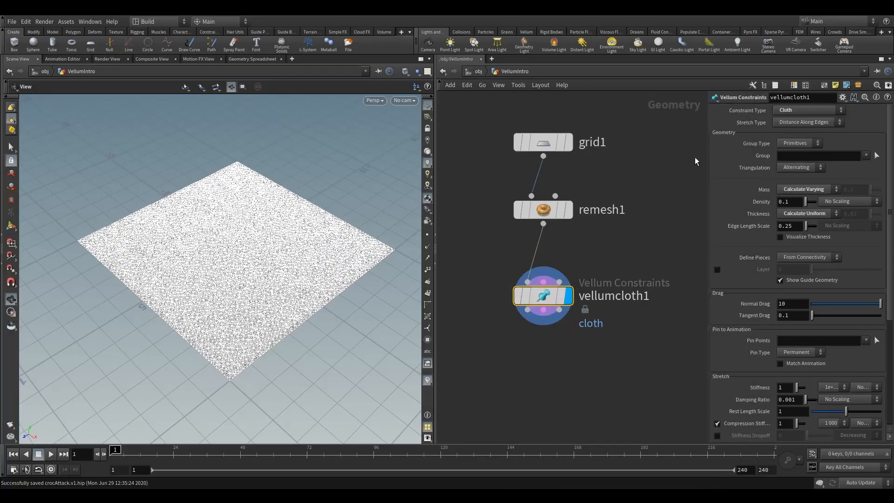
Step: Review the Vellum cloth node's point and vertex attributes in the Geometry Spreadsheet
{"action": "left_click", "coordinate": [257, 59]}
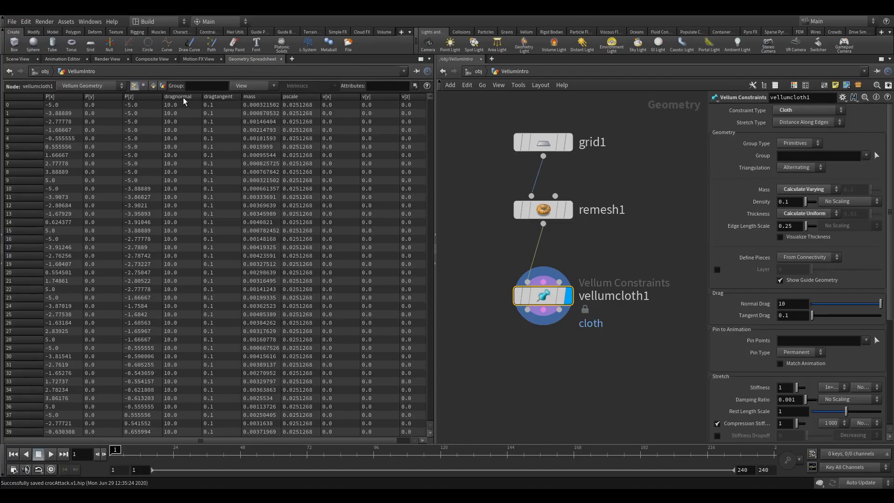
{"action": "left_click_drag", "start_coordinate": [115, 440], "coordinate": [151, 435]}
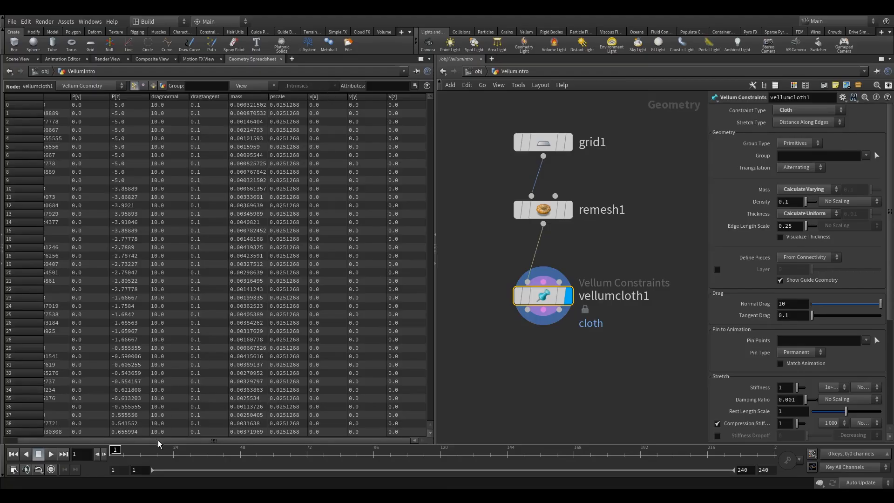
{"action": "left_click", "coordinate": [143, 86]}
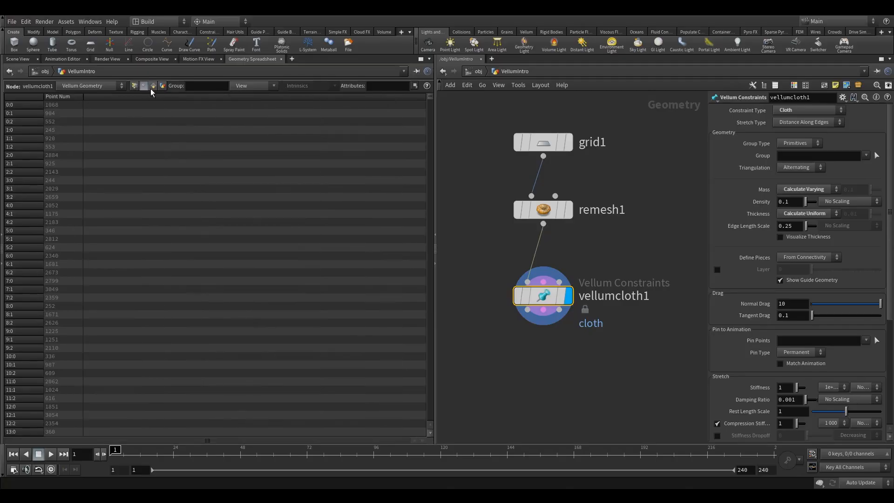
{"action": "left_click", "coordinate": [136, 85]}
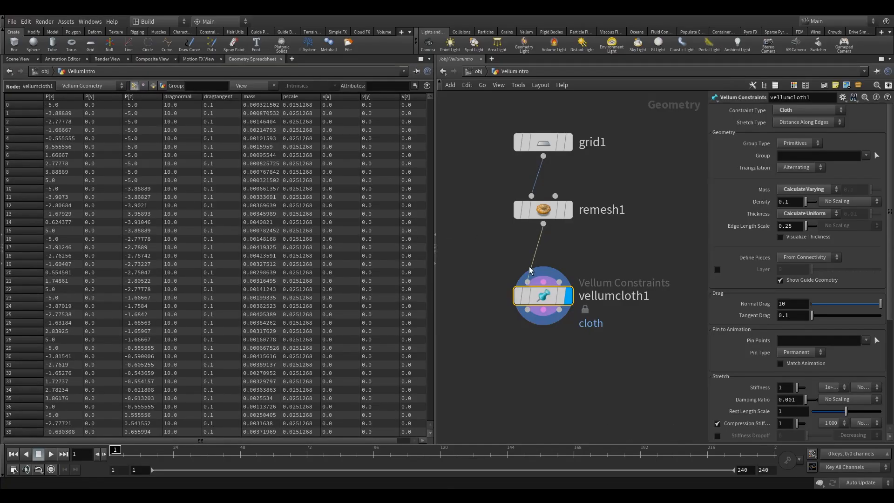
Step: Review the Constraint Geometry output's primitive attributes in the spreadsheet, widening the stiffness column and sorting by type
{"action": "left_click", "coordinate": [152, 85]}
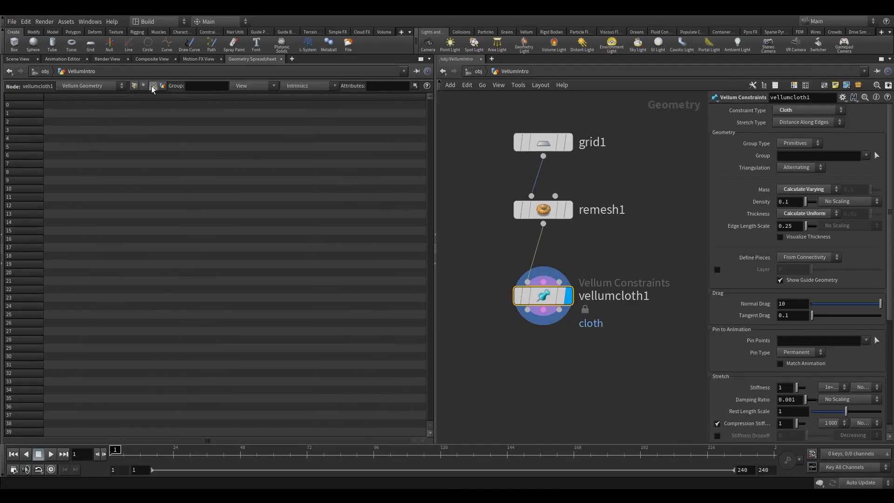
{"action": "left_click", "coordinate": [82, 86]}
{"action": "left_click", "coordinate": [85, 105]}
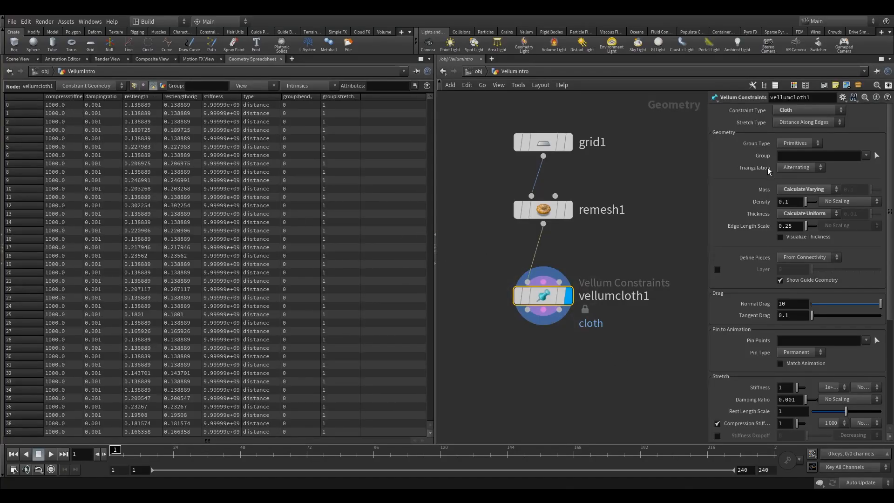
{"action": "scroll", "coordinate": [892, 258], "scroll_direction": "down", "scroll_amount": 4}
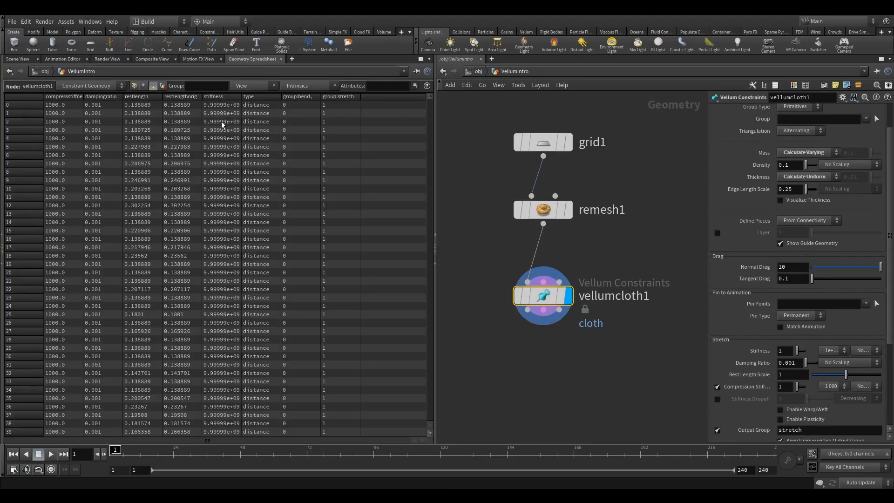
{"action": "left_click_drag", "start_coordinate": [239, 118], "coordinate": [270, 114]}
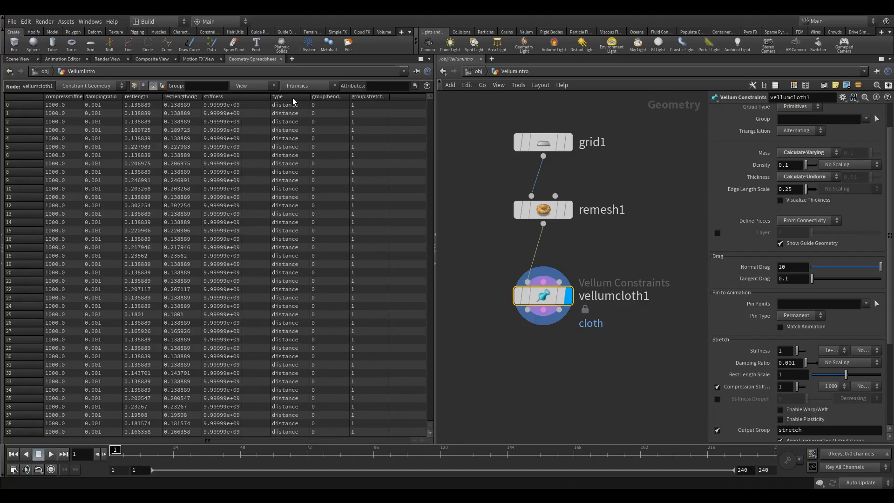
{"action": "left_click", "coordinate": [293, 97]}
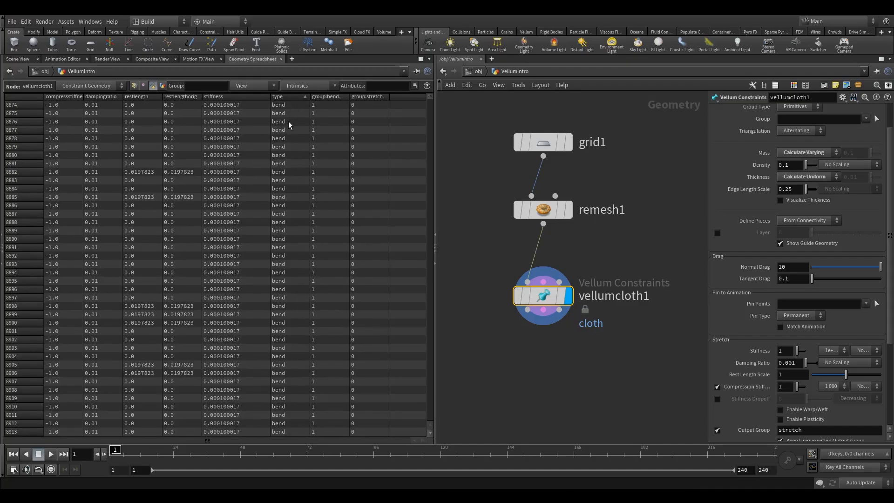
Step: Return to the scene view and examine the cloth's triangle edges up close and from several angles
{"action": "left_click", "coordinate": [18, 58]}
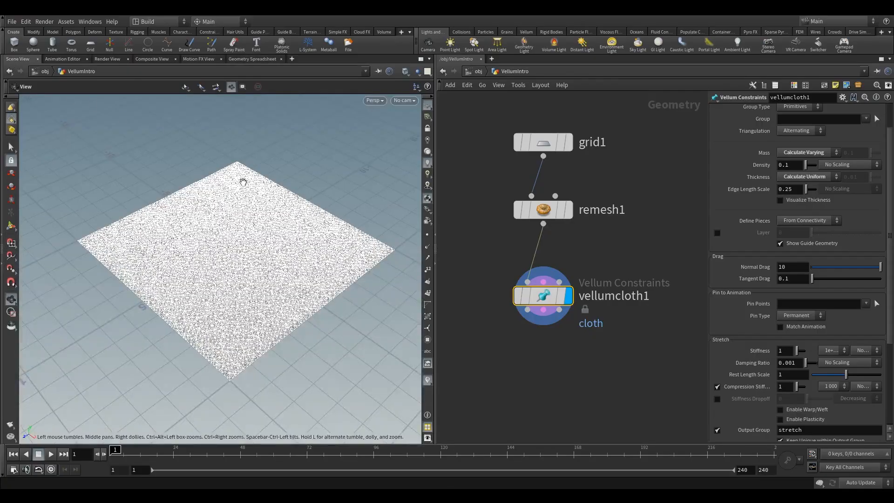
{"action": "scroll", "coordinate": [145, 281], "scroll_direction": "up", "scroll_amount": 10}
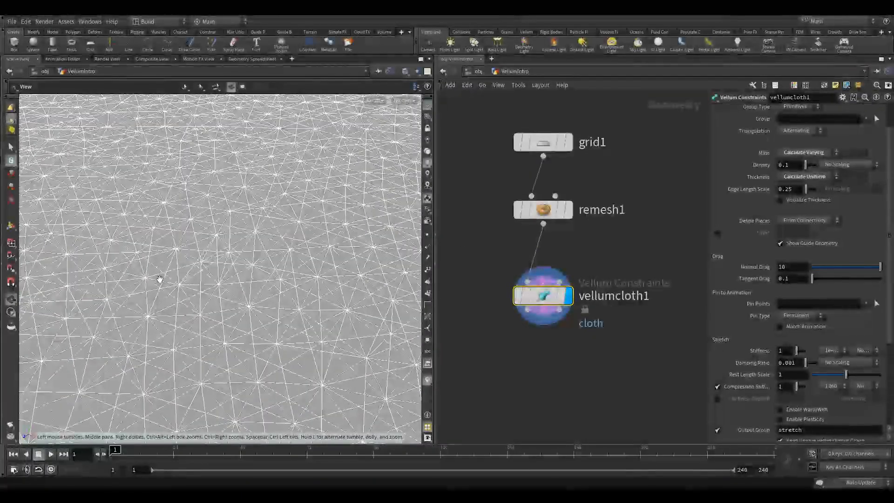
{"action": "scroll", "coordinate": [181, 304], "scroll_direction": "up", "scroll_amount": 5}
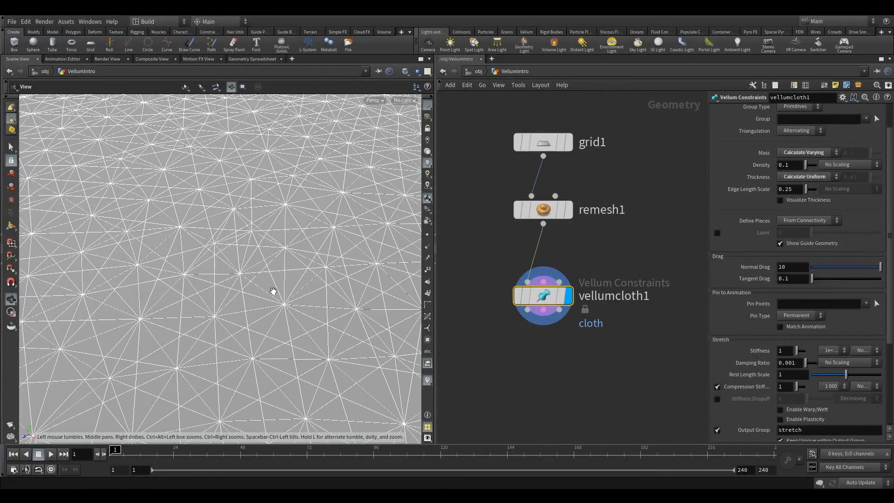
{"action": "right_click_drag", "start_coordinate": [252, 297], "coordinate": [112, 325]}
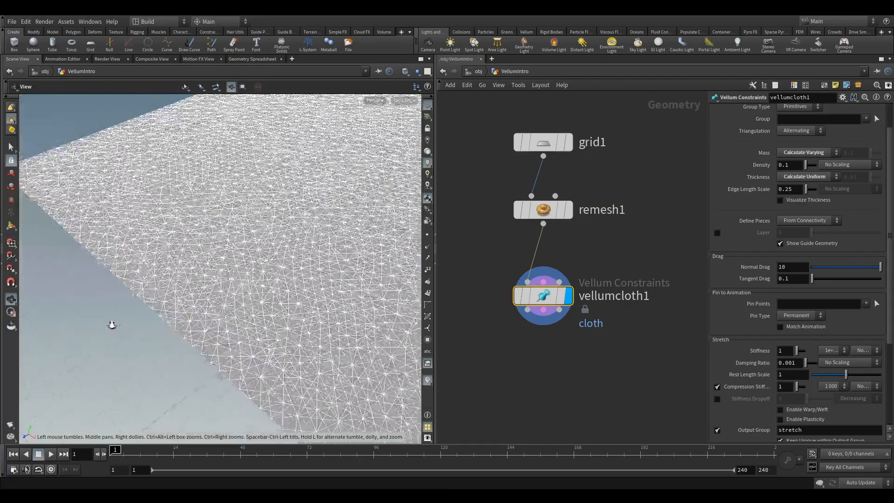
{"action": "left_click_drag", "start_coordinate": [111, 325], "coordinate": [435, 326]}
Step: Add a Null below the Vellum cloth node, connect it to the Constraint Geometry output and display it
{"action": "key", "text": "Tab"}
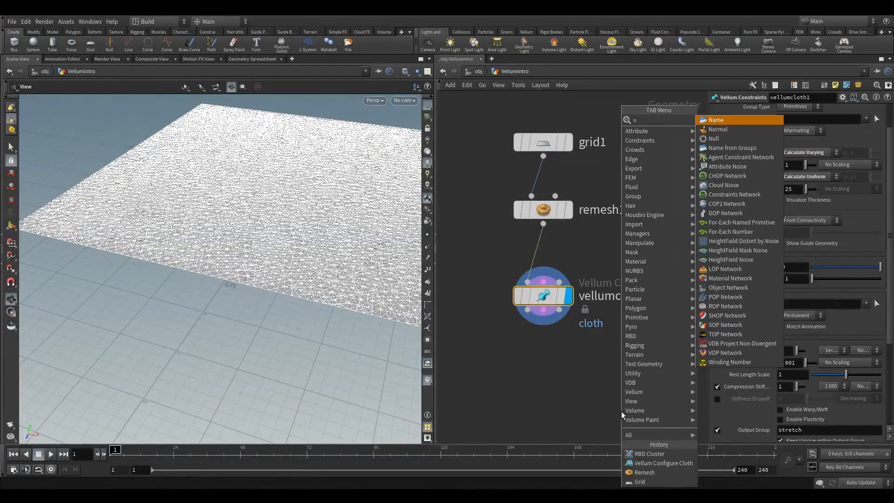
{"action": "mouse_move", "coordinate": [622, 412]}
{"action": "left_click", "coordinate": [726, 139]}
{"action": "left_click", "coordinate": [545, 393]}
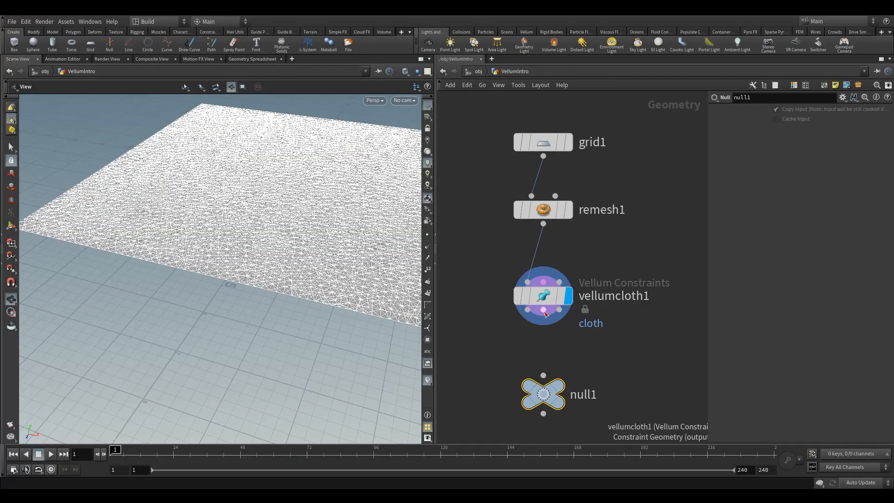
{"action": "left_click_drag", "start_coordinate": [321, 337], "coordinate": [349, 356]}
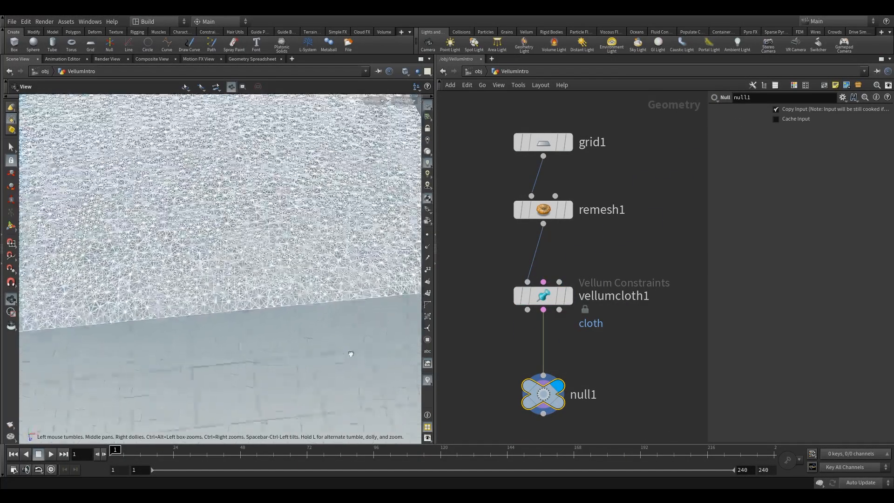
{"action": "right_click_drag", "start_coordinate": [349, 355], "coordinate": [295, 362]}
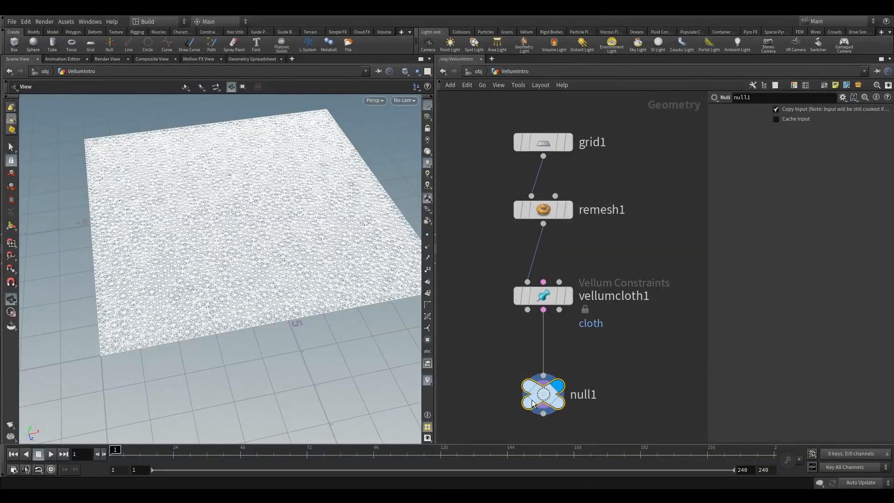
Step: Examine the cloth's constraint geometry displayed through the Null from several angles and distances, comparing the Vellum cloth and Null nodes
{"action": "mouse_move", "coordinate": [235, 350]}
{"action": "left_mouse_down"}
{"action": "mouse_move", "coordinate": [259, 355]}
{"action": "mouse_move", "coordinate": [221, 341]}
{"action": "left_mouse_up"}
{"action": "right_click_drag", "start_coordinate": [222, 341], "coordinate": [226, 343]}
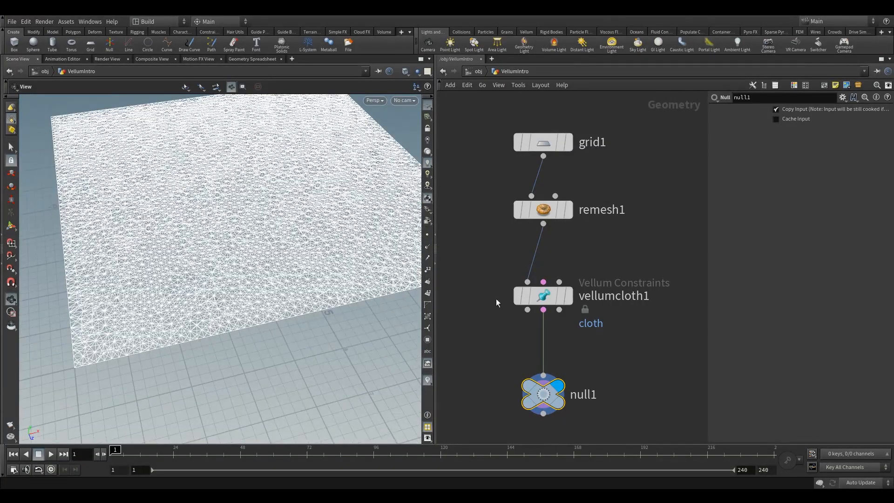
{"action": "left_click_drag", "start_coordinate": [440, 264], "coordinate": [592, 325]}
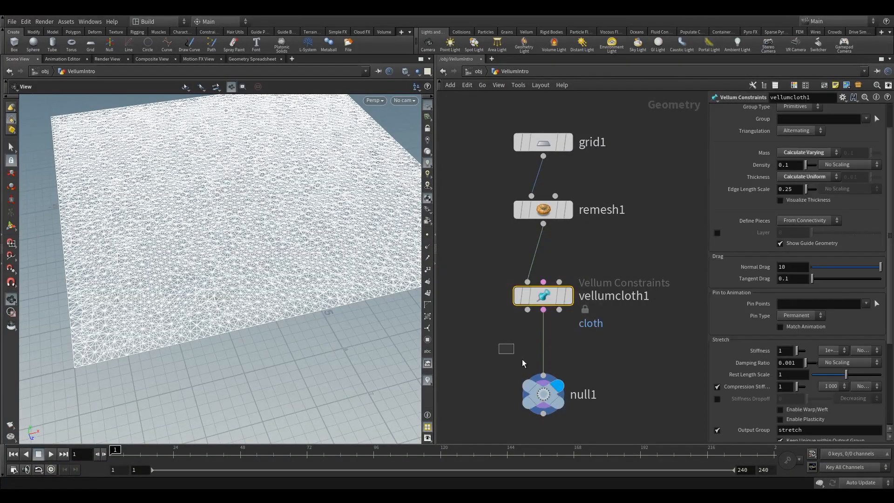
{"action": "left_click_drag", "start_coordinate": [522, 360], "coordinate": [570, 412]}
{"action": "left_click_drag", "start_coordinate": [494, 272], "coordinate": [570, 322]}
{"action": "left_click_drag", "start_coordinate": [502, 354], "coordinate": [563, 424]}
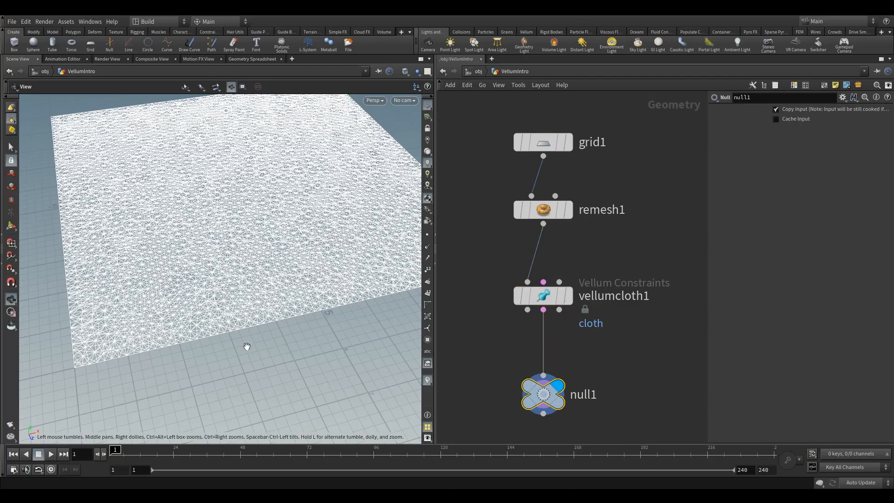
{"action": "left_click_drag", "start_coordinate": [247, 346], "coordinate": [254, 336]}
{"action": "middle_click_drag", "start_coordinate": [480, 363], "coordinate": [517, 338]}
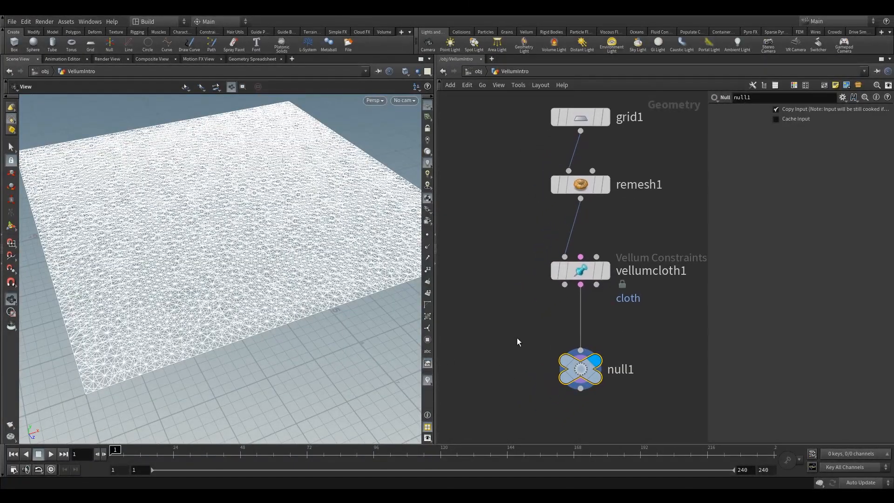
{"action": "left_click_drag", "start_coordinate": [252, 343], "coordinate": [249, 336]}
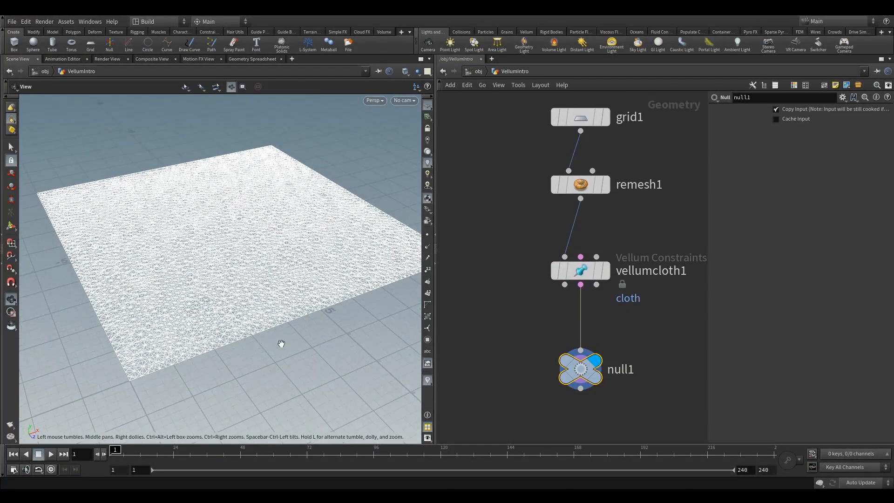
Step: Delete the Null connected to the Vellum cloth node's Constraint Geometry output
{"action": "left_click_drag", "start_coordinate": [534, 334], "coordinate": [602, 385]}
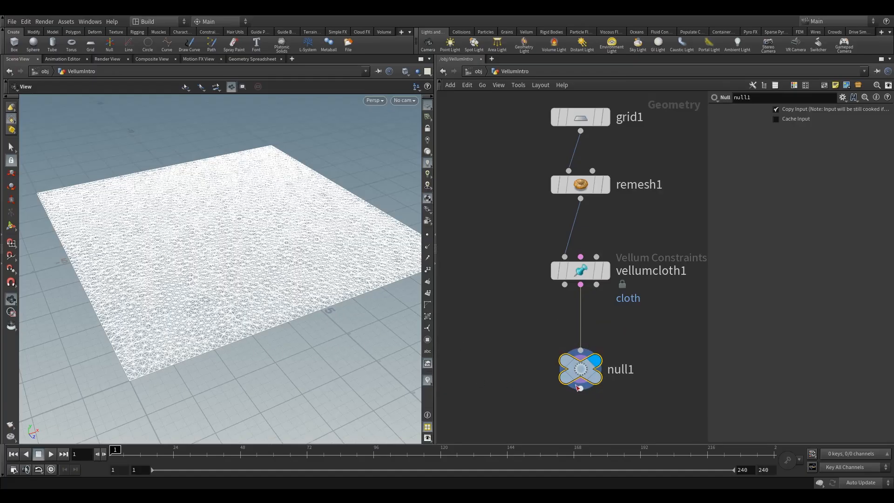
{"action": "key", "text": "Delete"}
{"action": "middle_click_drag", "start_coordinate": [523, 341], "coordinate": [481, 335]}
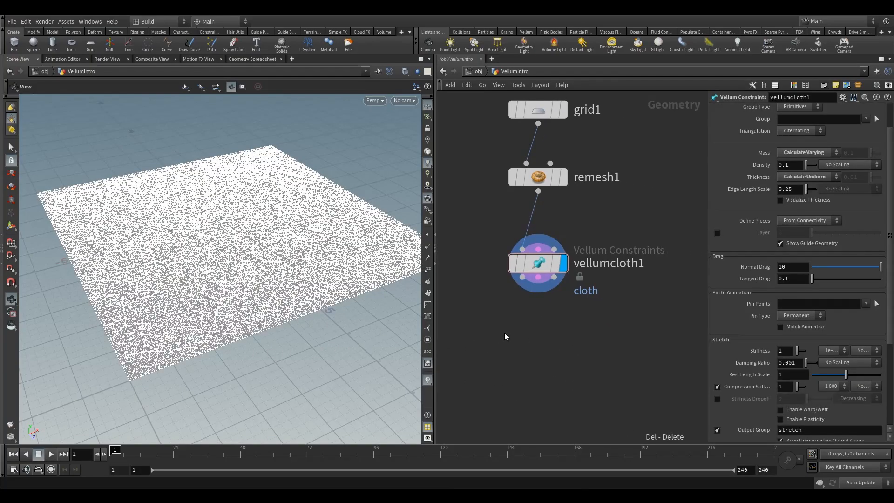
{"action": "key", "text": "Tab"}
{"action": "type", "text": "vb"}
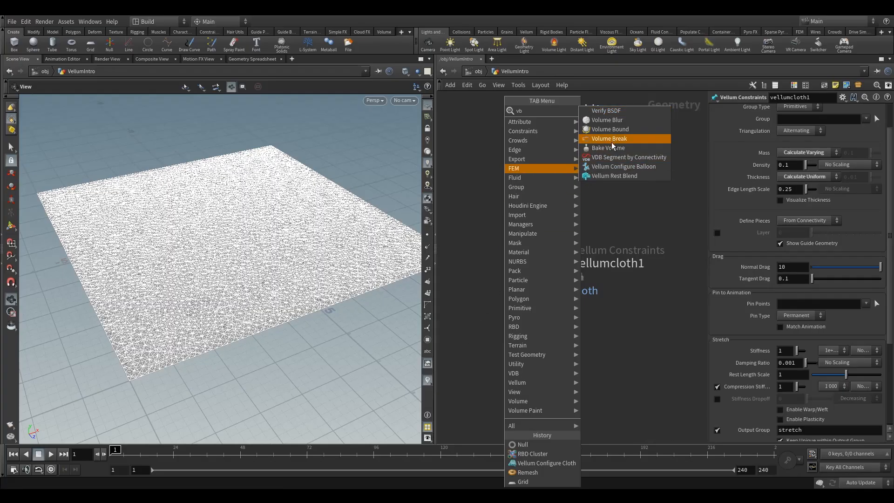
{"action": "key", "text": "BackSpace"}
{"action": "key", "text": "BackSpace"}
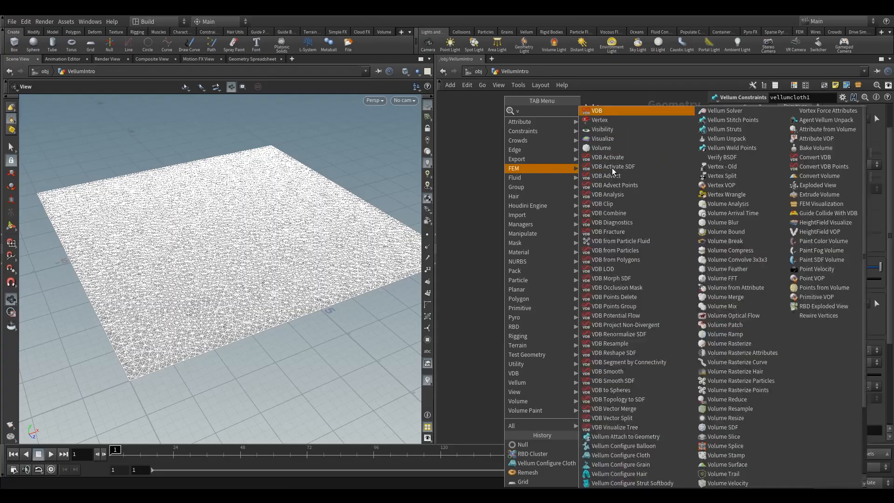
{"action": "type", "text": "vellu"}
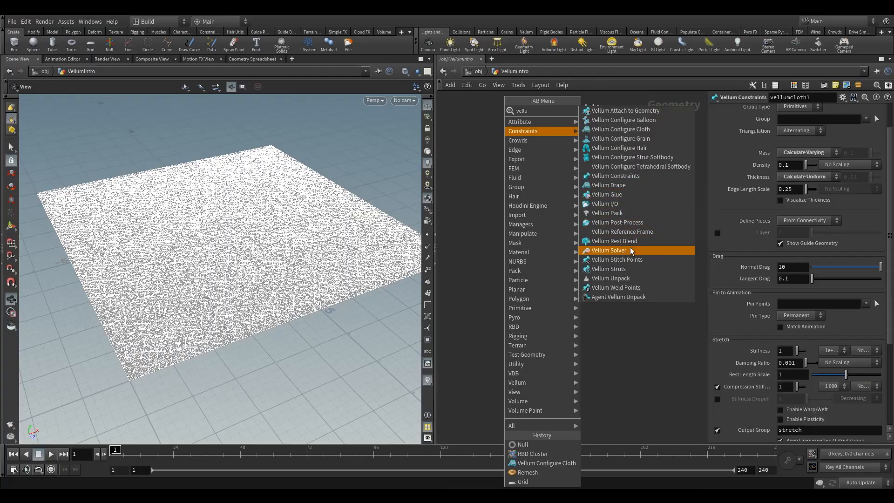
{"action": "left_click", "coordinate": [619, 269]}
{"action": "left_click", "coordinate": [553, 357]}
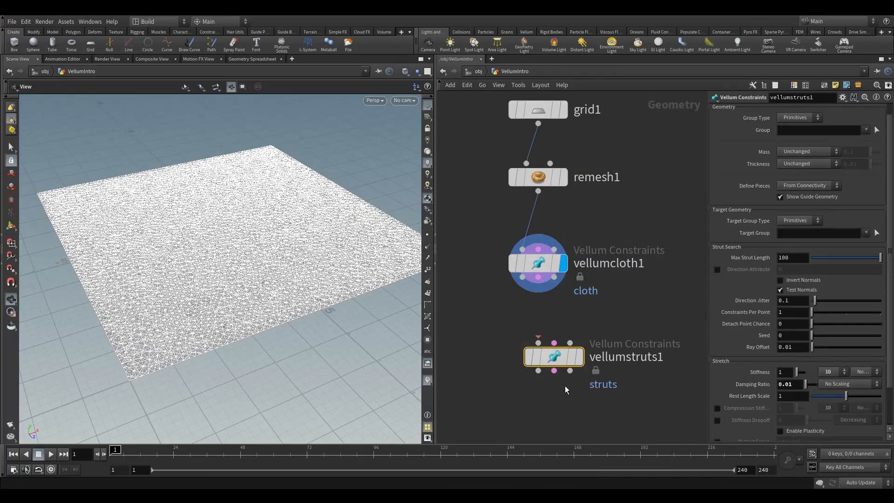
{"action": "key", "text": "Delete"}
Step: Add a Vellum Solver below the Vellum cloth node with all three outputs connected to its matching inputs, leaving space between the nodes
{"action": "key", "text": "Tab"}
{"action": "type", "text": "vell"}
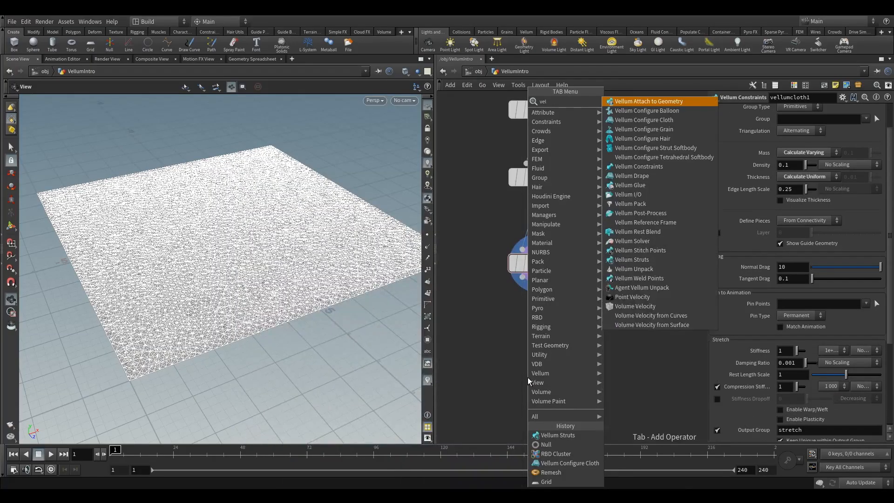
{"action": "left_click", "coordinate": [652, 241]}
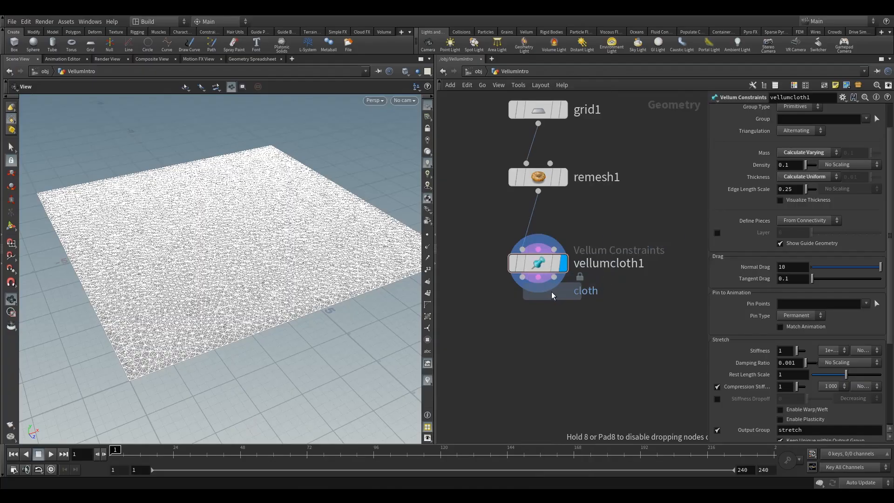
{"action": "left_click", "coordinate": [540, 324]}
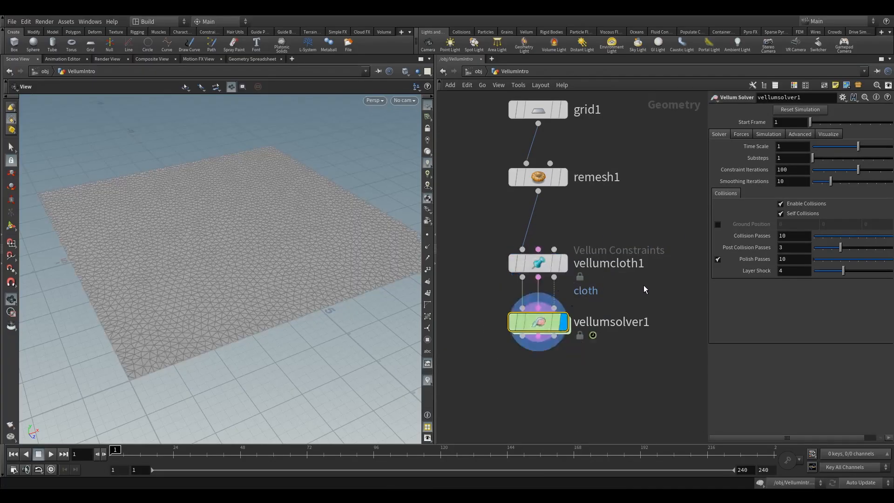
{"action": "left_click_drag", "start_coordinate": [540, 324], "coordinate": [540, 372]}
Step: Raise the grid and remesh nodes, then add a Torus beside them and connect it to the Vellum cloth node's collision input
{"action": "middle_click_drag", "start_coordinate": [601, 223], "coordinate": [578, 337]}
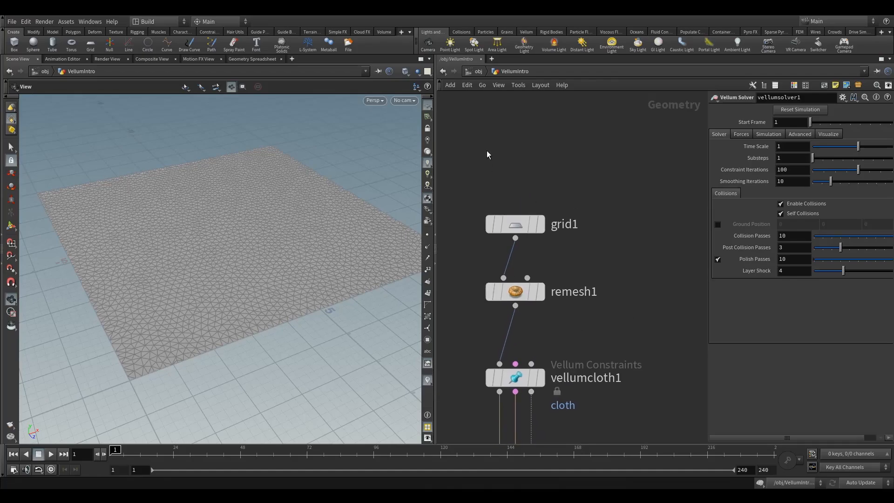
{"action": "left_click_drag", "start_coordinate": [487, 152], "coordinate": [512, 215]}
{"action": "left_click", "coordinate": [617, 288]}
{"action": "key", "text": "Tab"}
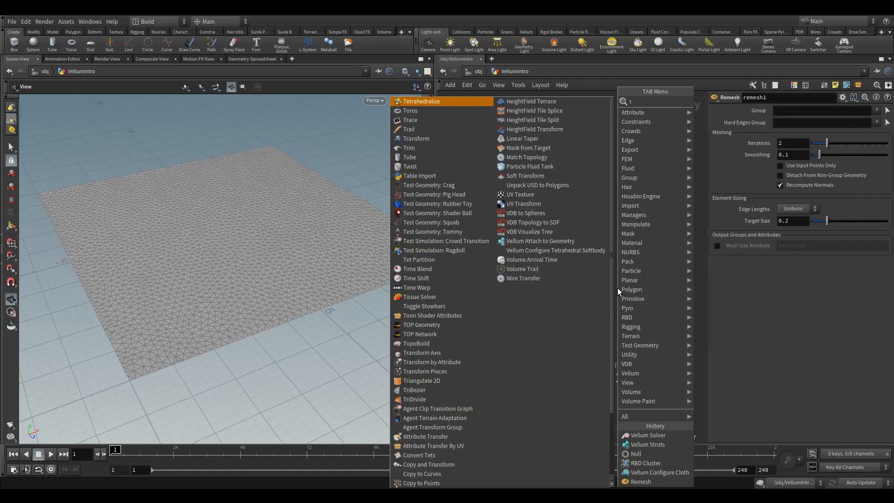
{"action": "type", "text": "tor"}
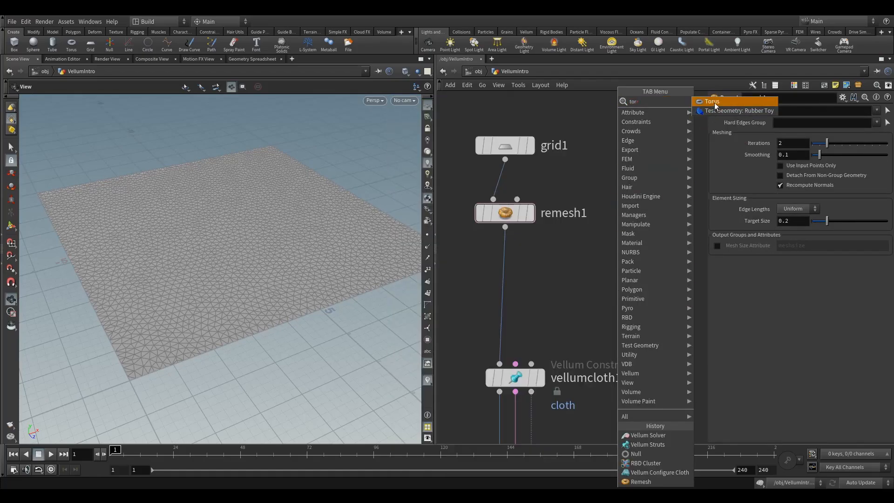
{"action": "key", "text": "Return"}
{"action": "left_click", "coordinate": [649, 212]}
{"action": "left_click_drag", "start_coordinate": [648, 228], "coordinate": [541, 354]}
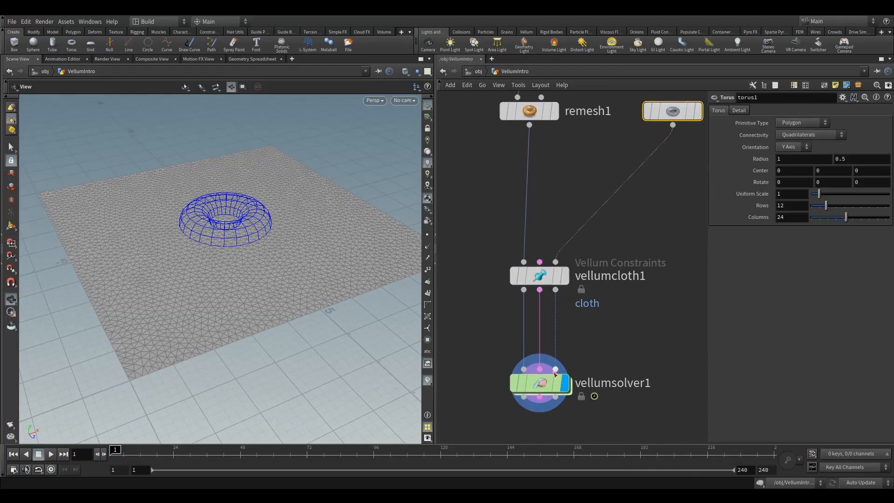
Step: Examine the inputs, note and force_output node inside the Vellum Solver's forces network and return to the VellumIntro level
{"action": "left_click", "coordinate": [540, 383]}
{"action": "middle_click_drag", "start_coordinate": [601, 361], "coordinate": [565, 306]}
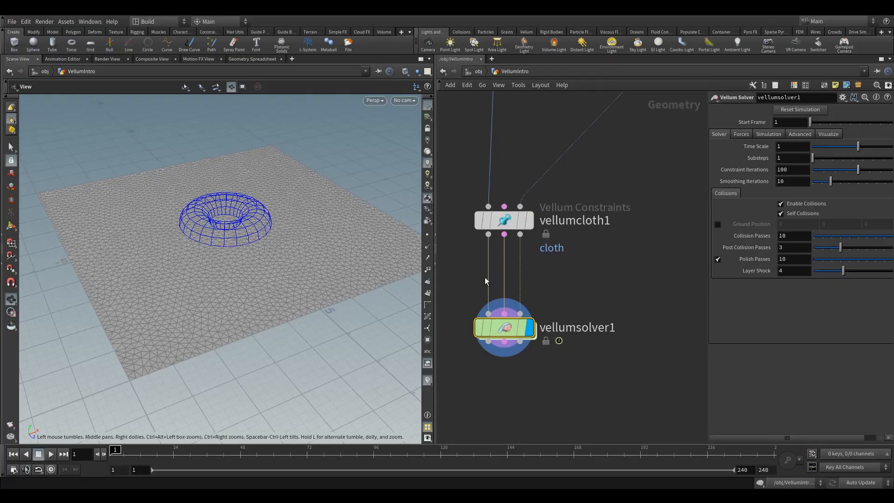
{"action": "middle_click_drag", "start_coordinate": [585, 265], "coordinate": [632, 250]}
{"action": "scroll", "coordinate": [603, 273], "scroll_direction": "down", "scroll_amount": 3}
{"action": "double_click", "coordinate": [568, 301]}
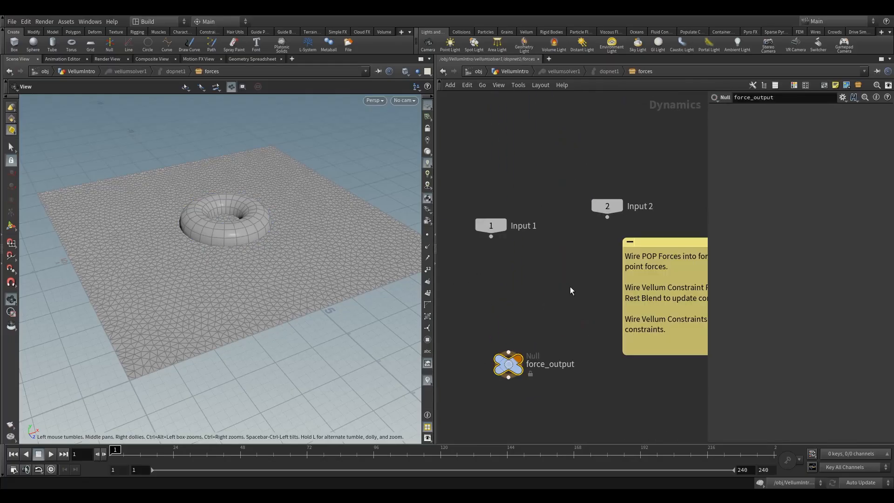
{"action": "scroll", "coordinate": [520, 249], "scroll_direction": "down", "scroll_amount": 2}
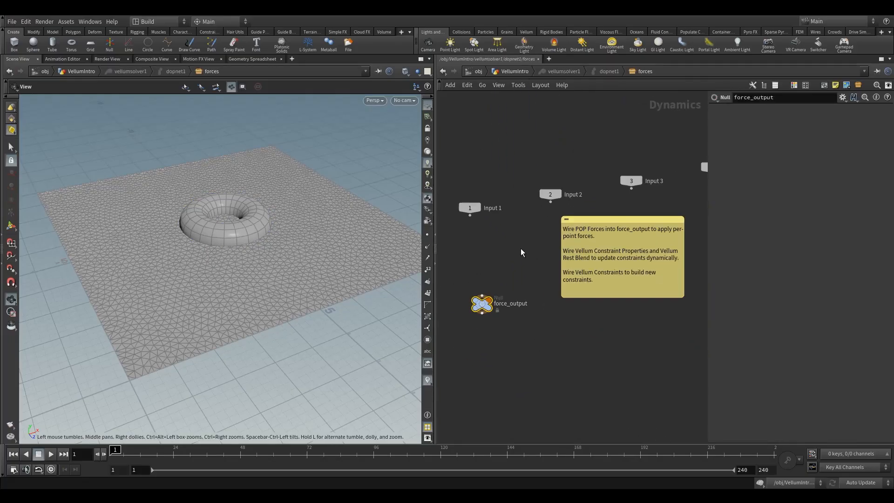
{"action": "left_click_drag", "start_coordinate": [455, 256], "coordinate": [504, 339]}
{"action": "left_click_drag", "start_coordinate": [484, 306], "coordinate": [472, 307]}
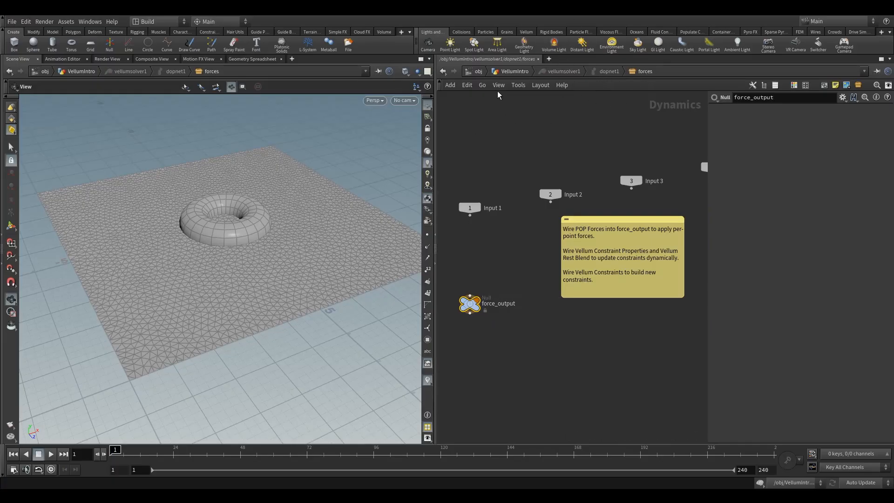
{"action": "left_click", "coordinate": [514, 71]}
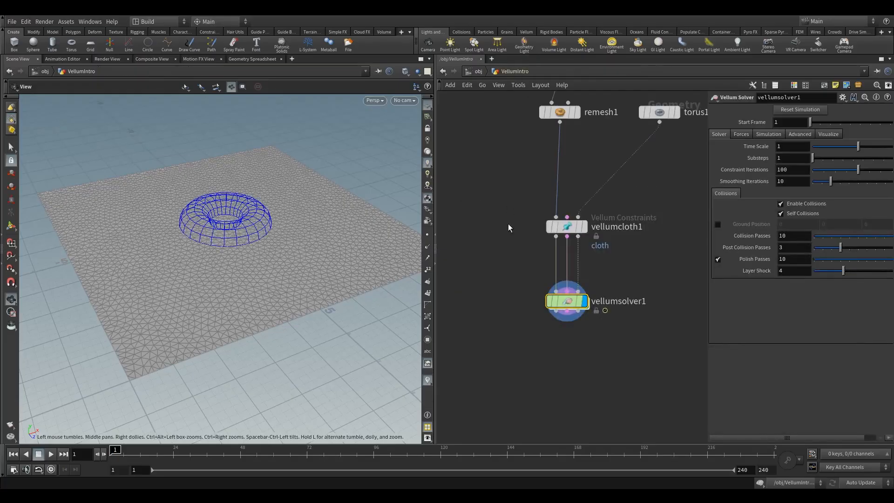
{"action": "right_click", "coordinate": [567, 303]}
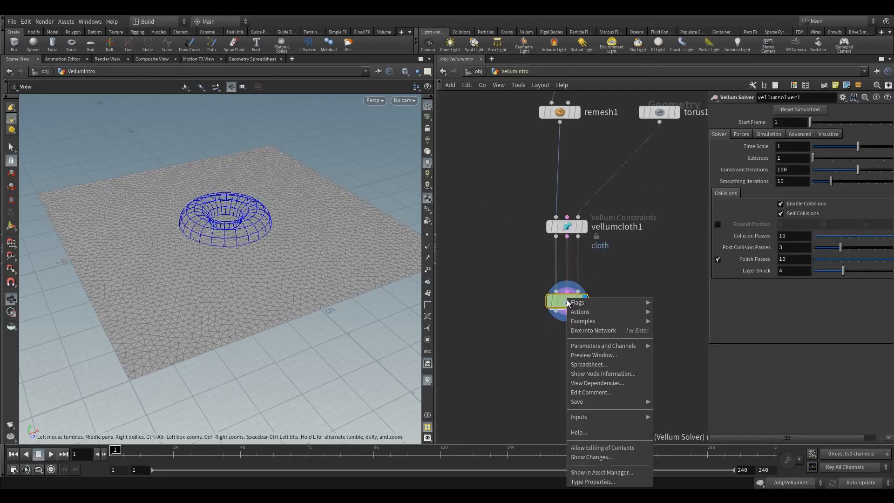
{"action": "left_click", "coordinate": [529, 271]}
{"action": "middle_click_drag", "start_coordinate": [630, 262], "coordinate": [566, 255]}
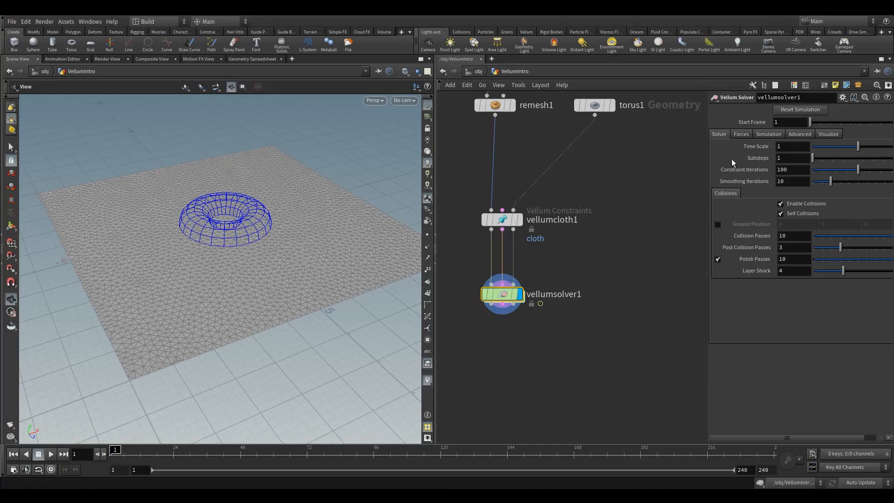
Step: Move the torus straight down below the cloth, to a vertical center of about -1.62
{"action": "middle_click_drag", "start_coordinate": [643, 185], "coordinate": [665, 240]}
{"action": "left_click_drag", "start_coordinate": [642, 193], "coordinate": [603, 146]}
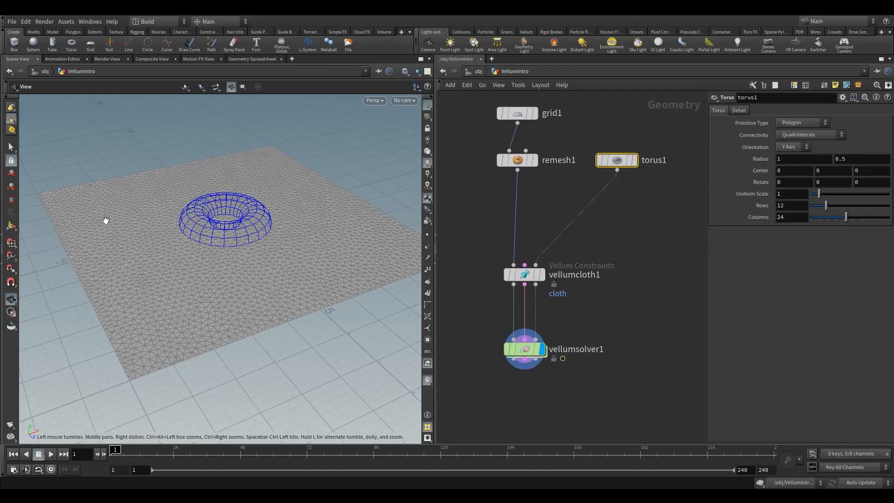
{"action": "left_click", "coordinate": [10, 228]}
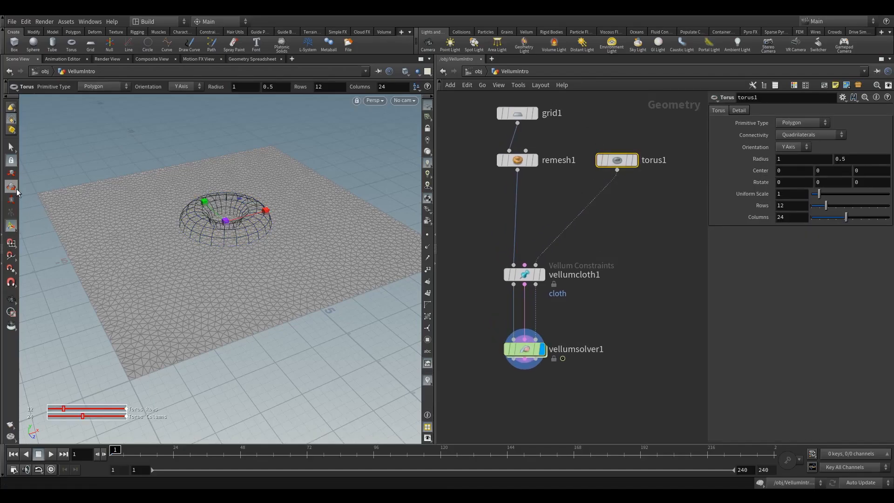
{"action": "left_click", "coordinate": [11, 173]}
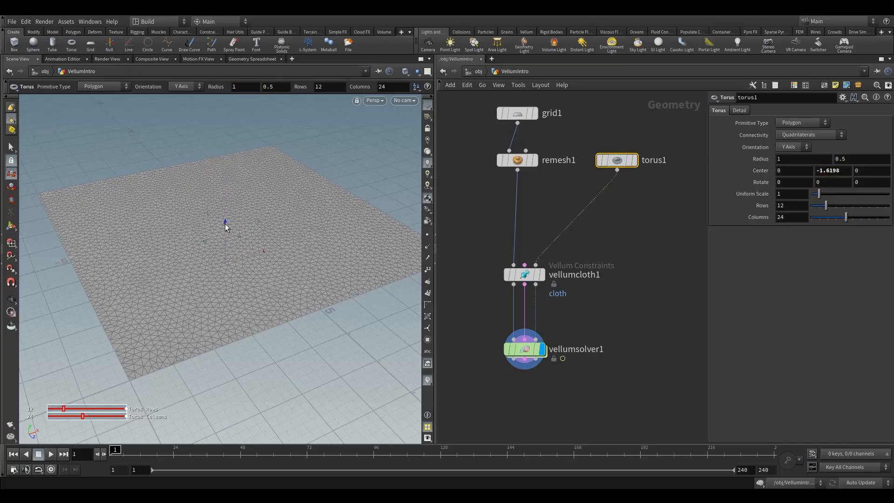
Step: Play the Vellum Solver's simulation to about frame 38 and inspect the cloth draping over the torus, including its corner up close
{"action": "left_click", "coordinate": [521, 349]}
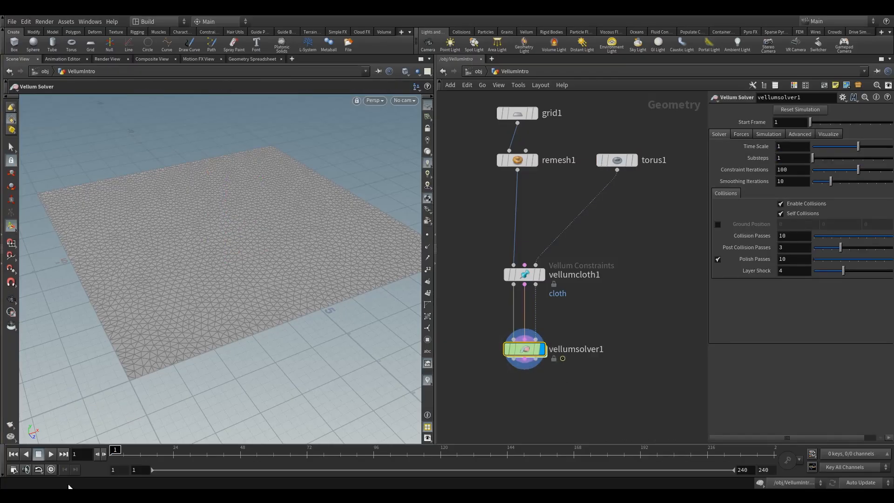
{"action": "left_click", "coordinate": [46, 457]}
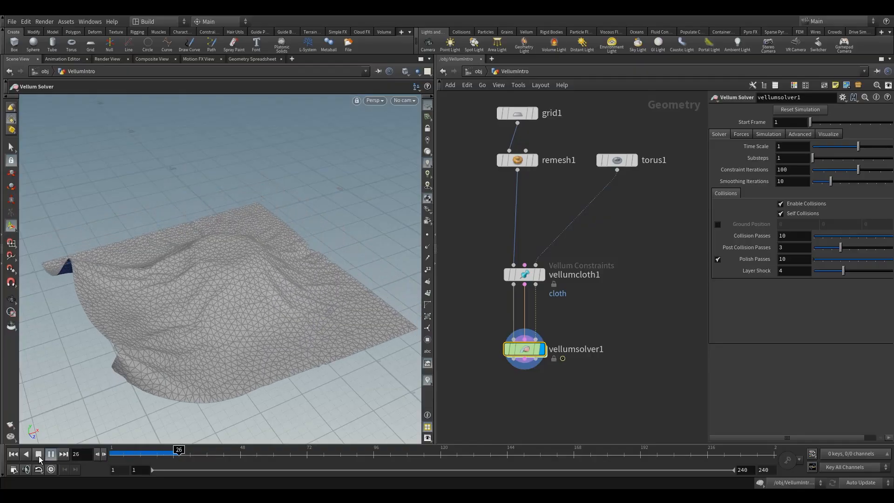
{"action": "left_click", "coordinate": [42, 454]}
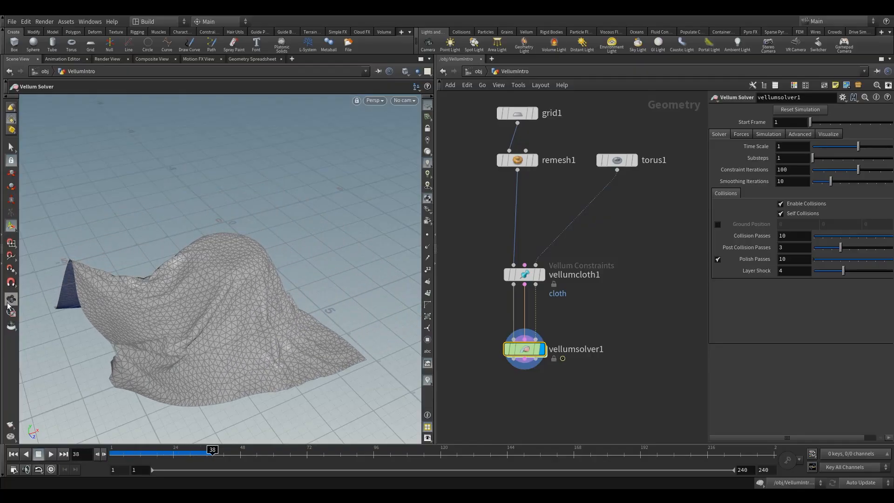
{"action": "key", "text": "Escape"}
{"action": "left_click_drag", "start_coordinate": [173, 309], "coordinate": [46, 303]}
{"action": "right_click_drag", "start_coordinate": [46, 303], "coordinate": [127, 299]}
{"action": "left_click_drag", "start_coordinate": [127, 300], "coordinate": [219, 302]}
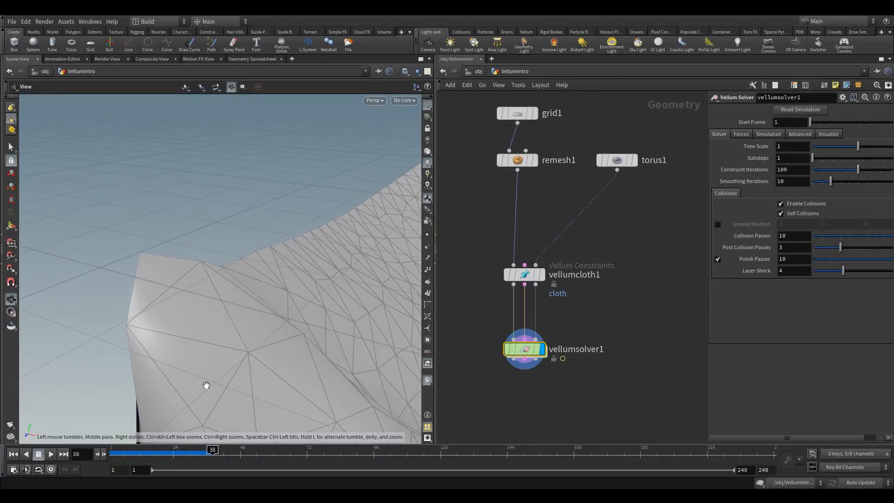
Step: Return to frame 1, turn on point display and inspect the points along the cloth's edge
{"action": "left_click_drag", "start_coordinate": [213, 450], "coordinate": [114, 450]}
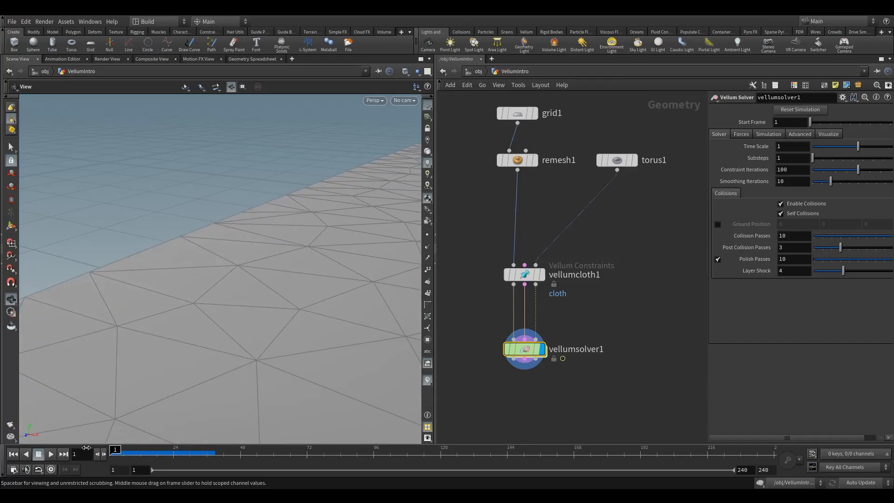
{"action": "left_click_drag", "start_coordinate": [99, 305], "coordinate": [232, 333]}
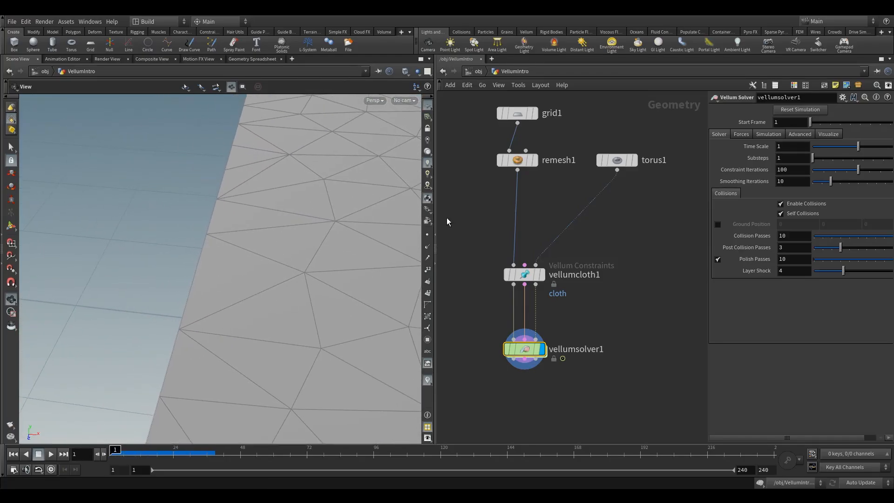
{"action": "left_click", "coordinate": [429, 235]}
{"action": "left_click_drag", "start_coordinate": [189, 285], "coordinate": [198, 307]}
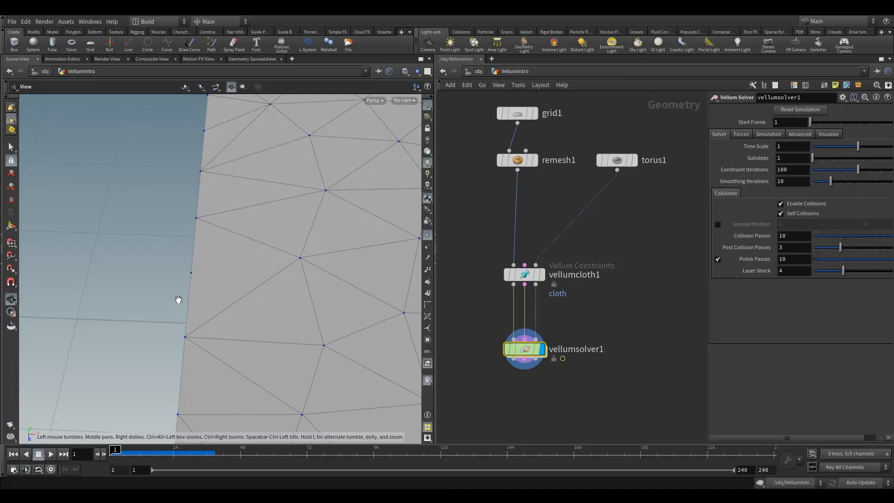
Step: Display the remesh1 output and inspect the points along the cloth's edge
{"action": "left_click", "coordinate": [516, 163]}
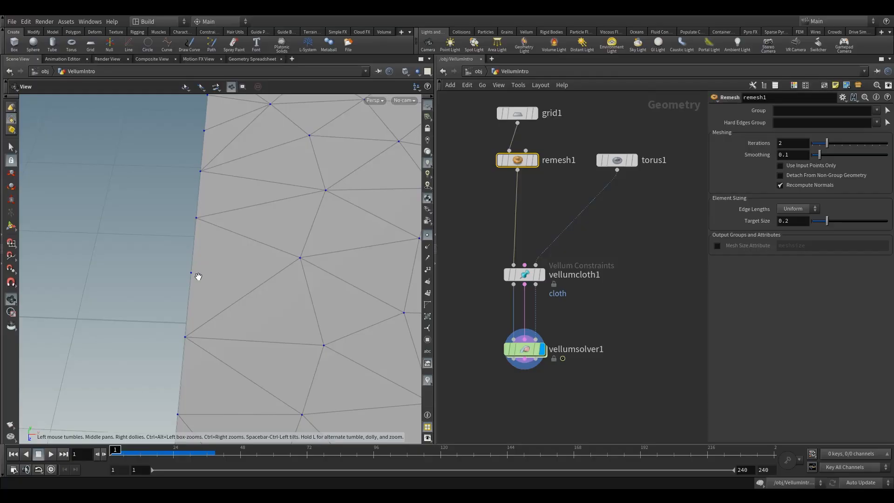
{"action": "left_click", "coordinate": [535, 160]}
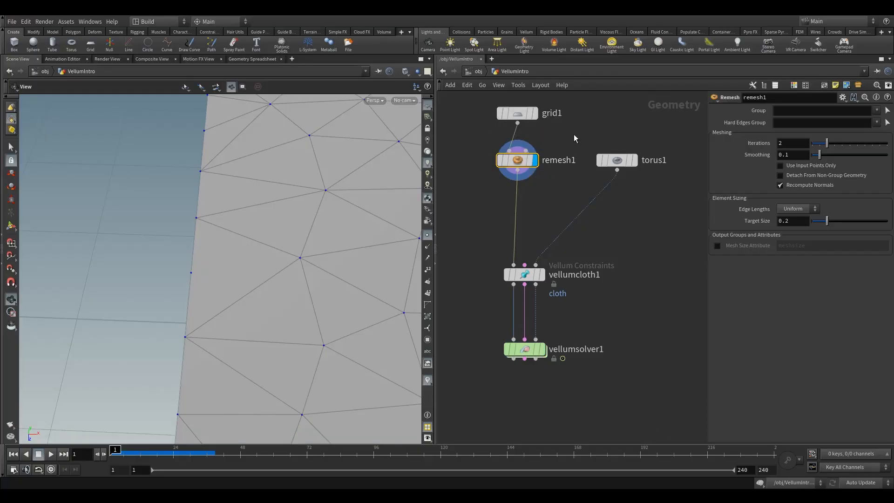
{"action": "middle_click_drag", "start_coordinate": [495, 229], "coordinate": [508, 174]}
{"action": "left_click_drag", "start_coordinate": [207, 279], "coordinate": [195, 279]}
Step: Bring up the vellumcloth1 constraint settings and widen the parameter pane
{"action": "left_click_drag", "start_coordinate": [489, 186], "coordinate": [595, 260]}
{"action": "scroll", "coordinate": [842, 191], "scroll_direction": "up", "scroll_amount": 2}
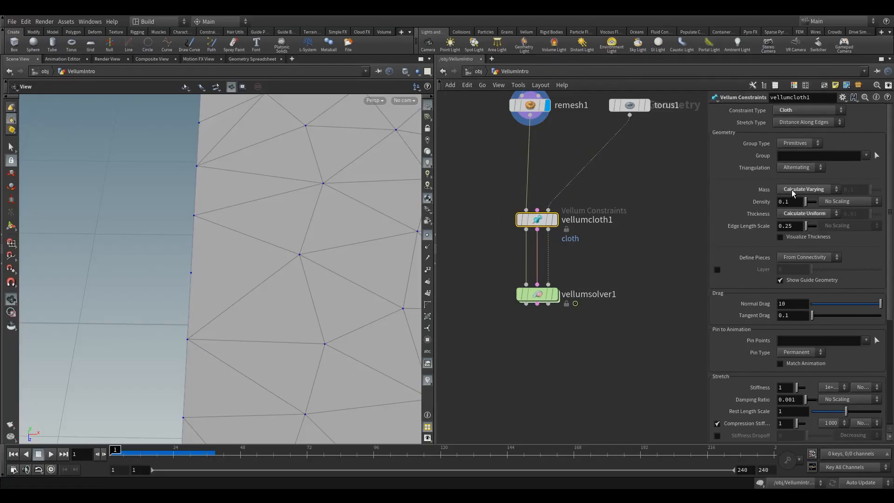
{"action": "left_click_drag", "start_coordinate": [707, 204], "coordinate": [659, 204]}
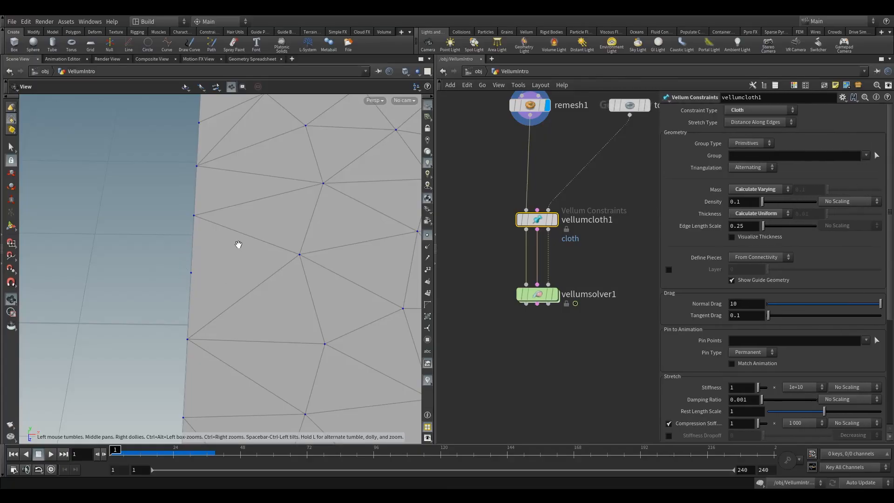
Step: Examine the spacing of points and triangles along the remeshed cloth's edge and corner from several angles and distances
{"action": "mouse_move", "coordinate": [201, 287]}
{"action": "right_mouse_down"}
{"action": "mouse_move", "coordinate": [272, 252]}
{"action": "mouse_move", "coordinate": [430, 227]}
{"action": "mouse_move", "coordinate": [212, 295]}
{"action": "right_mouse_up"}
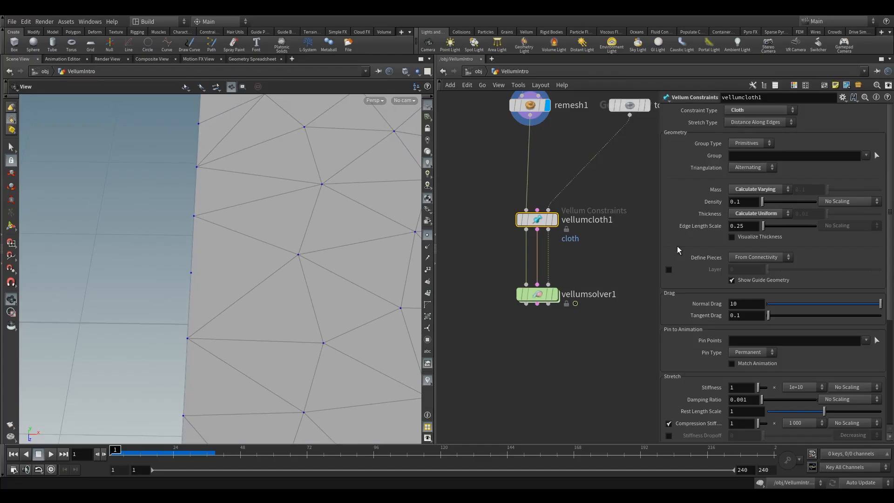
{"action": "left_click_drag", "start_coordinate": [219, 295], "coordinate": [196, 283]}
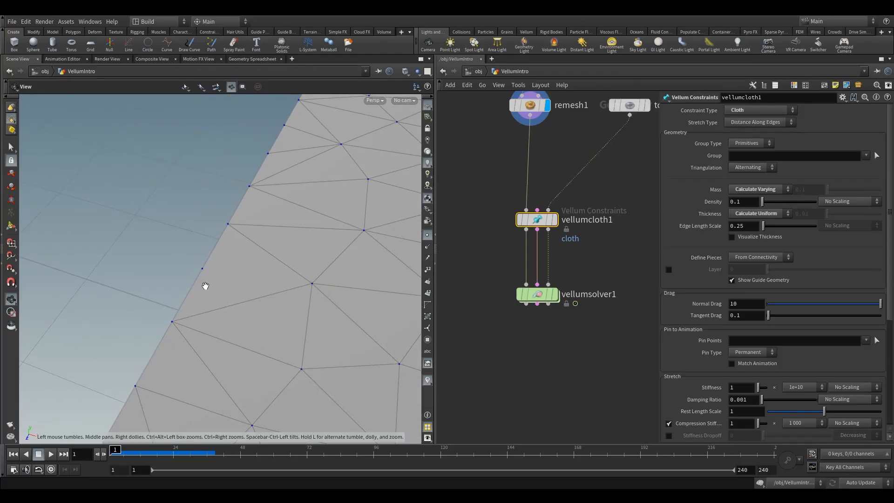
{"action": "left_click_drag", "start_coordinate": [206, 286], "coordinate": [225, 275]}
{"action": "right_click_drag", "start_coordinate": [226, 275], "coordinate": [151, 306]}
{"action": "left_click_drag", "start_coordinate": [151, 306], "coordinate": [227, 292]}
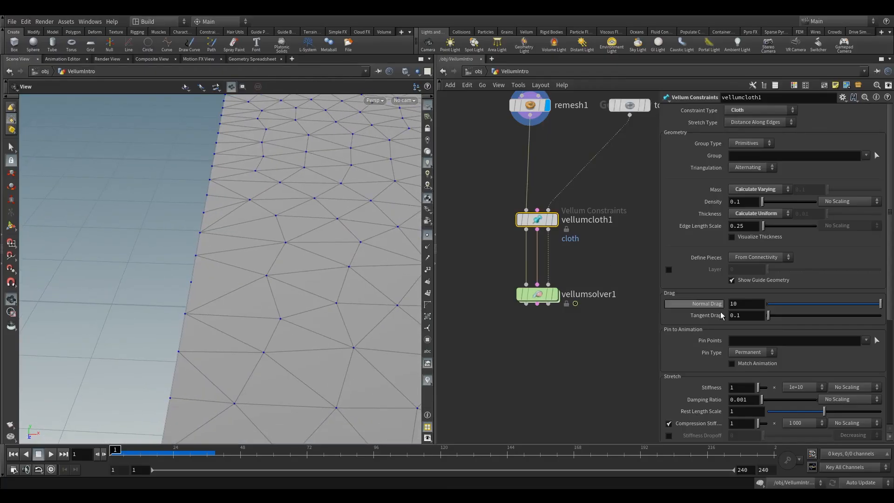
{"action": "scroll", "coordinate": [717, 319], "scroll_direction": "down", "scroll_amount": 1}
{"action": "right_click_drag", "start_coordinate": [345, 269], "coordinate": [252, 296]}
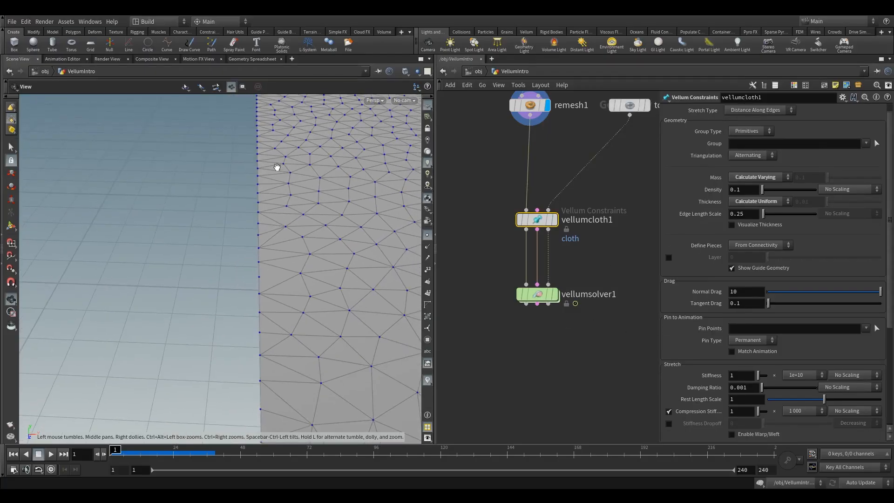
{"action": "middle_click_drag", "start_coordinate": [281, 264], "coordinate": [208, 269]}
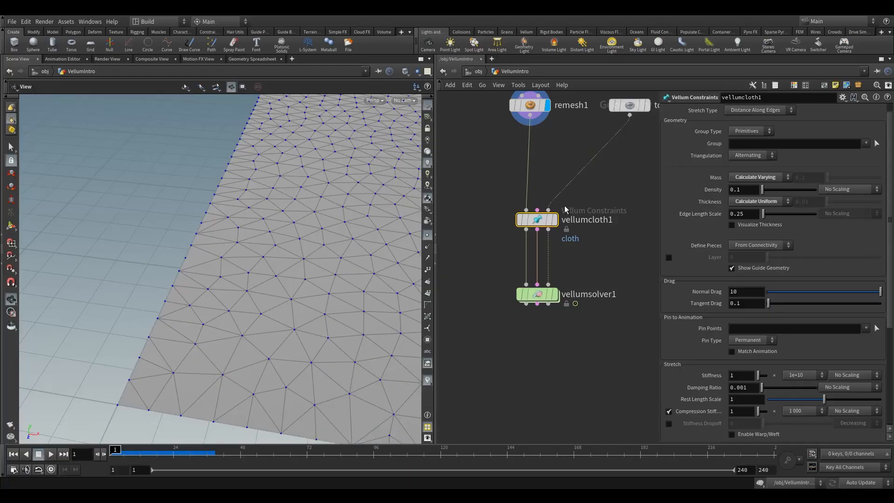
{"action": "mouse_move", "coordinate": [535, 222]}
{"action": "right_click_drag", "start_coordinate": [214, 280], "coordinate": [294, 233]}
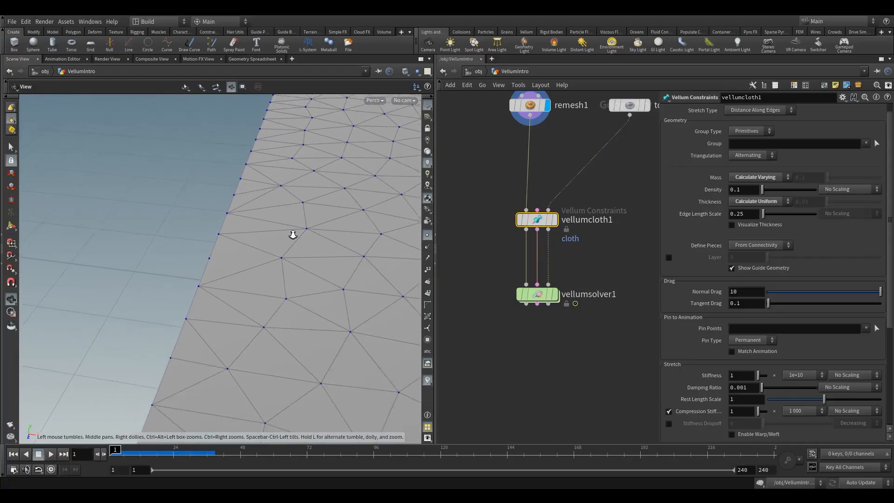
Step: Display the vellumsolver1 output again and check the cloth's edge points at frame 1
{"action": "left_click", "coordinate": [561, 274]}
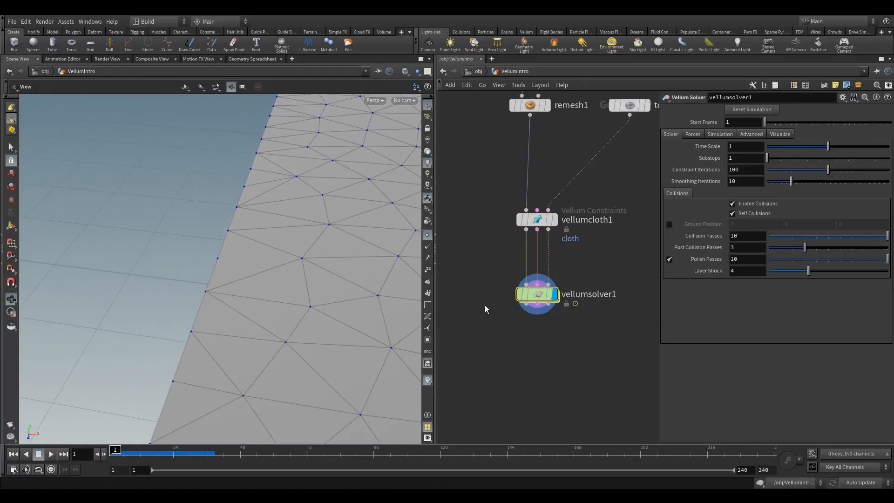
{"action": "left_click_drag", "start_coordinate": [229, 255], "coordinate": [219, 269]}
{"action": "right_click_drag", "start_coordinate": [219, 269], "coordinate": [241, 255]}
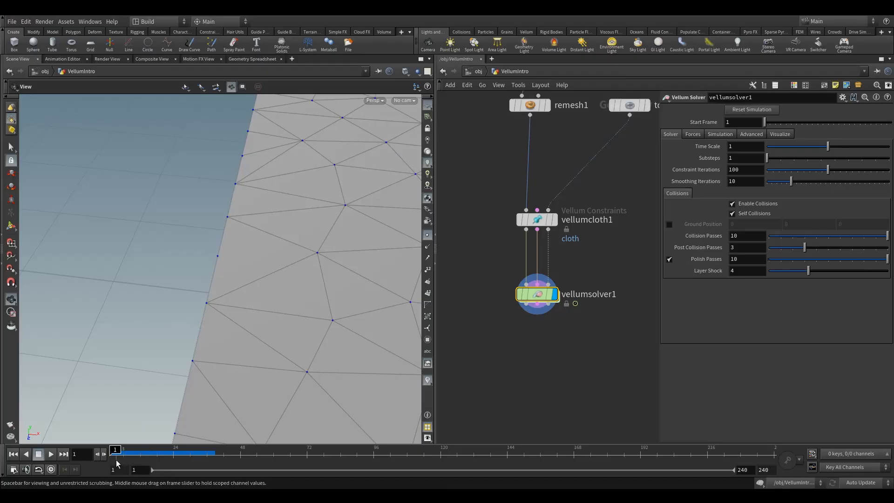
{"action": "left_click_drag", "start_coordinate": [115, 453], "coordinate": [138, 452]}
{"action": "mouse_move", "coordinate": [114, 450]}
{"action": "left_mouse_down"}
{"action": "mouse_move", "coordinate": [134, 450]}
{"action": "mouse_move", "coordinate": [112, 450]}
{"action": "left_mouse_up"}
{"action": "middle_click_drag", "start_coordinate": [480, 170], "coordinate": [492, 217]}
{"action": "scroll", "coordinate": [502, 222], "scroll_direction": "down", "scroll_amount": 2}
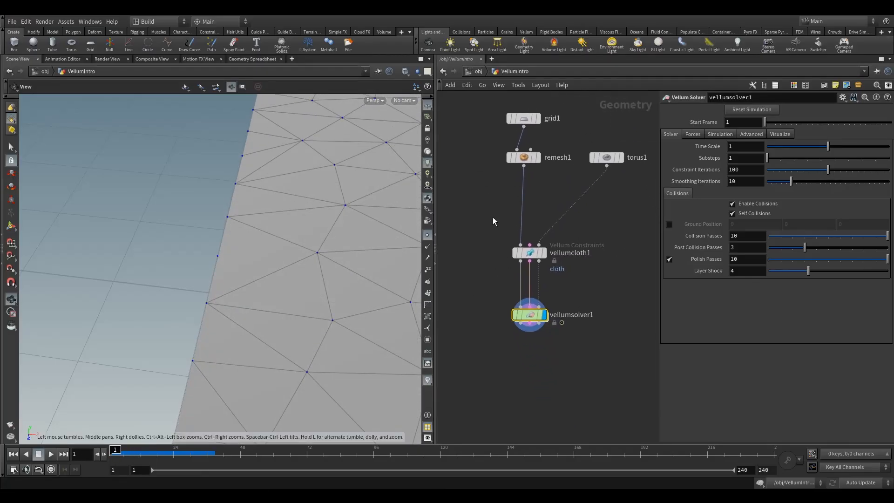
Step: Change the Mass mode of vellumcloth1 to Set Uniform
{"action": "left_click", "coordinate": [530, 254]}
{"action": "scroll", "coordinate": [616, 219], "scroll_direction": "up", "scroll_amount": 2}
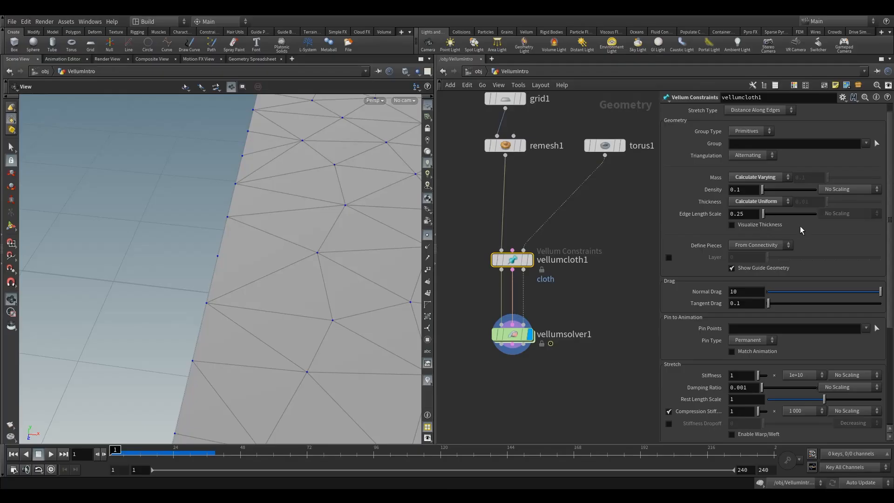
{"action": "scroll", "coordinate": [801, 229], "scroll_direction": "up", "scroll_amount": 1}
{"action": "left_click", "coordinate": [752, 190]}
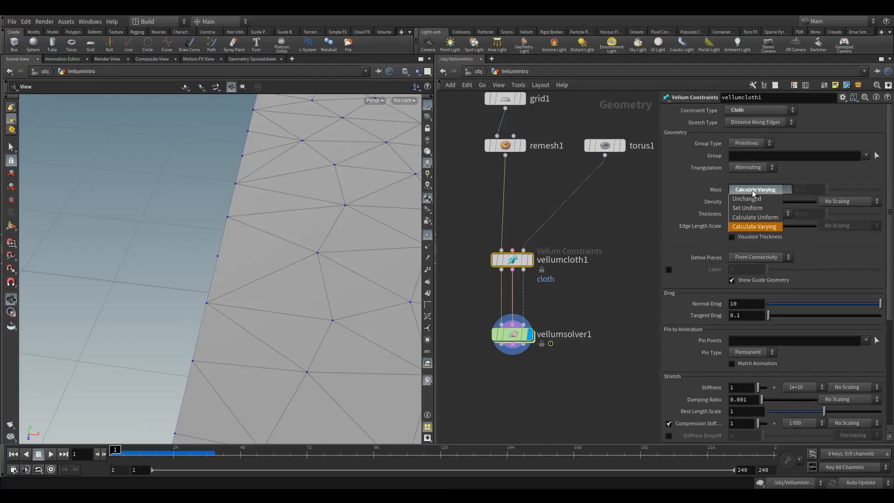
{"action": "left_click", "coordinate": [755, 208]}
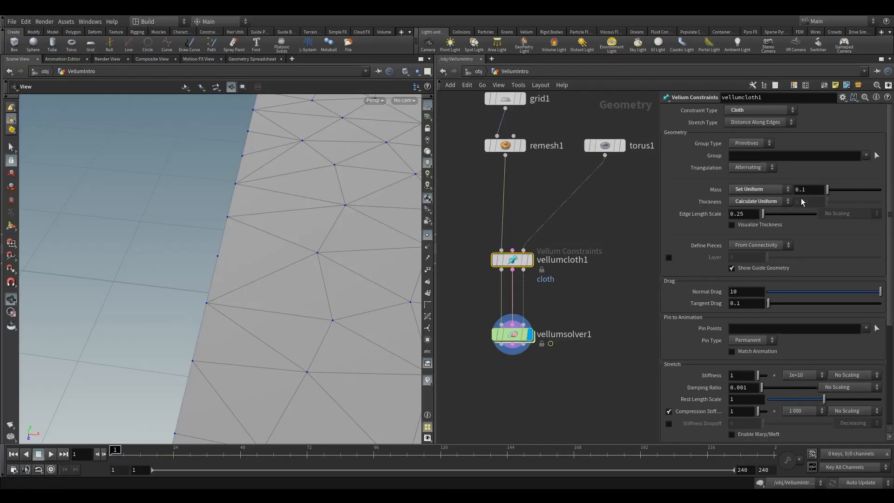
{"action": "middle_click_drag", "start_coordinate": [591, 306], "coordinate": [599, 284]}
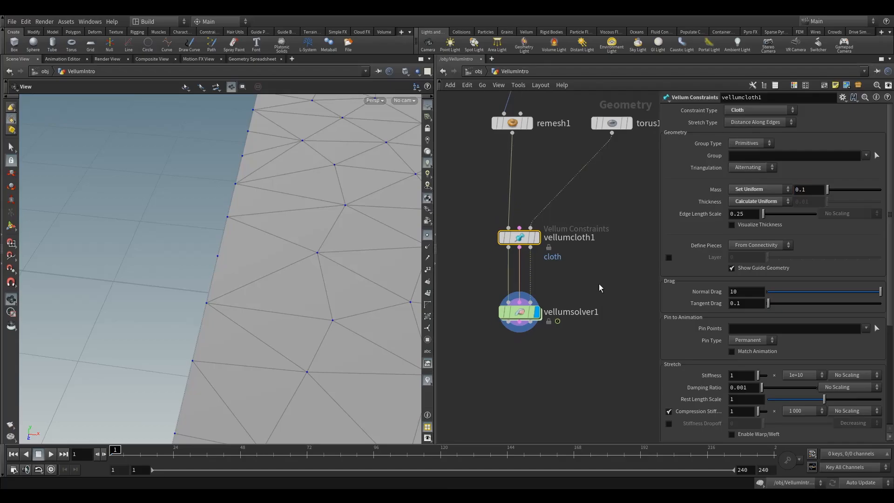
Step: Turn off point display and play the simulation with the whole cloth in view to about frame 40
{"action": "right_click_drag", "start_coordinate": [279, 305], "coordinate": [170, 315]}
{"action": "middle_click_drag", "start_coordinate": [169, 316], "coordinate": [34, 272]}
{"action": "right_click_drag", "start_coordinate": [338, 271], "coordinate": [278, 295]}
{"action": "left_click_drag", "start_coordinate": [279, 295], "coordinate": [157, 307]}
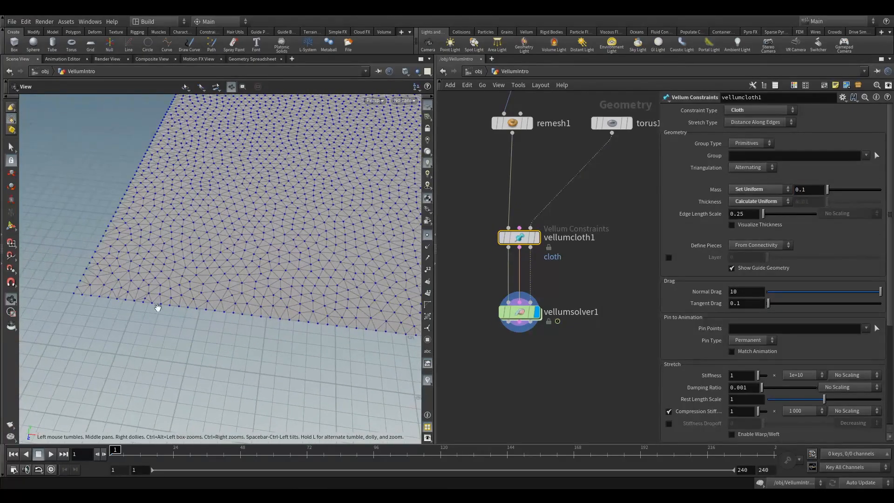
{"action": "left_click", "coordinate": [51, 454]}
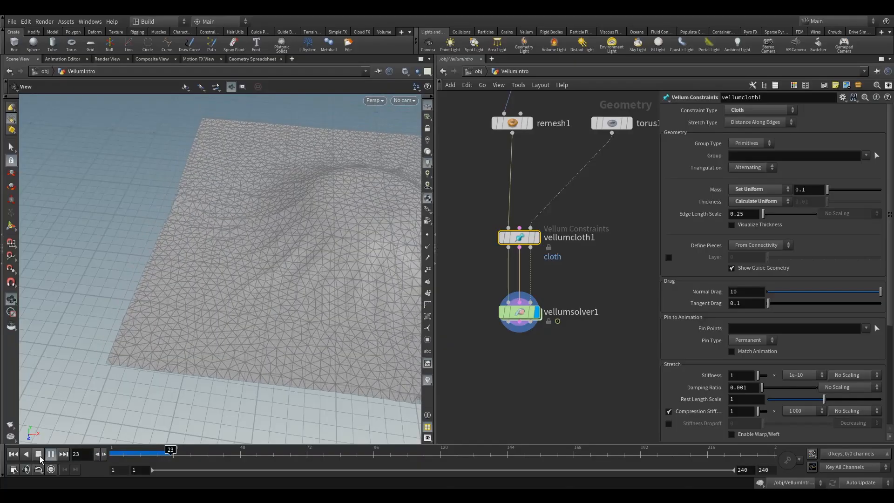
{"action": "left_click", "coordinate": [39, 454]}
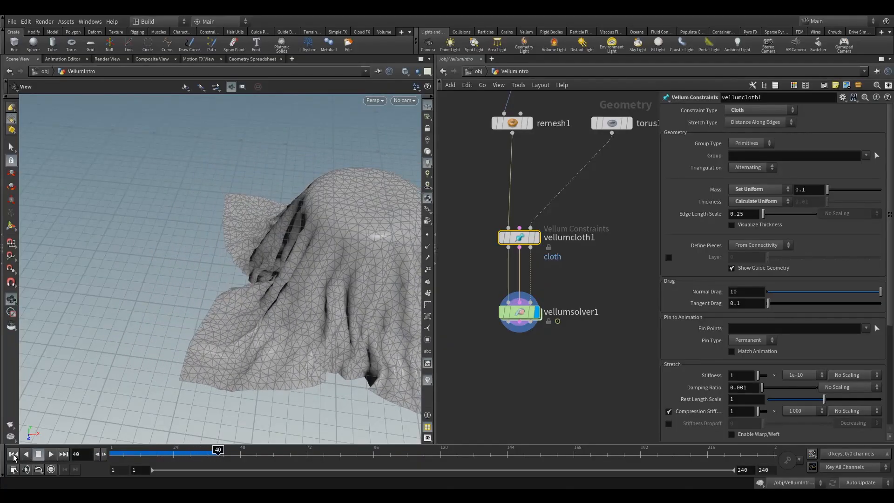
Step: Return to frame 1, set vellumcloth1's Mass to Calculate Varying, and inspect the flat cloth mesh from several angles
{"action": "left_click", "coordinate": [758, 189]}
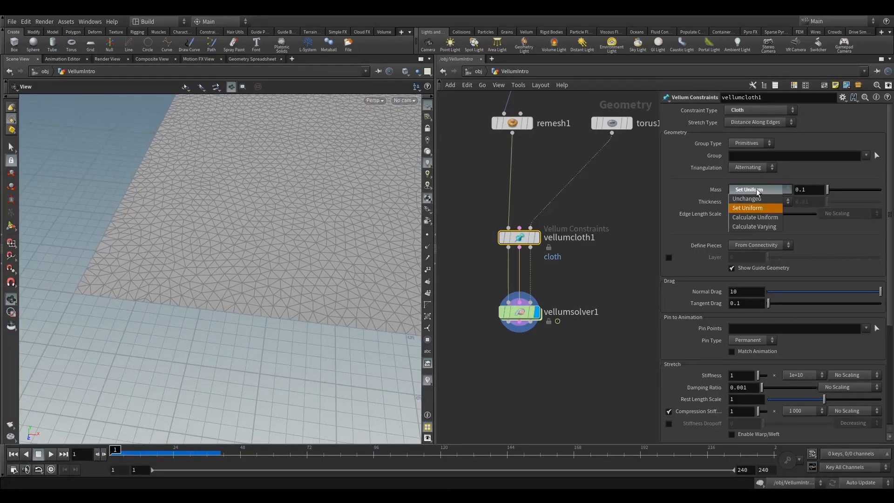
{"action": "left_click", "coordinate": [760, 228]}
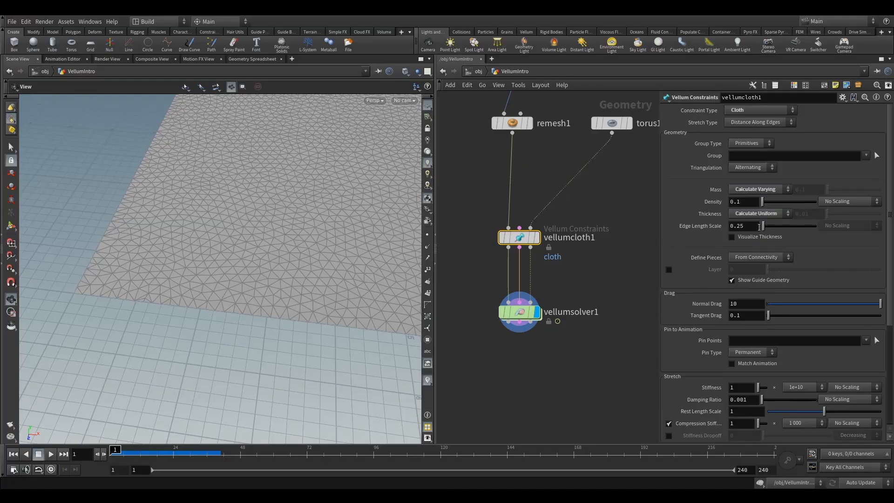
{"action": "left_click_drag", "start_coordinate": [160, 224], "coordinate": [220, 205]}
{"action": "right_click_drag", "start_coordinate": [221, 205], "coordinate": [232, 271]}
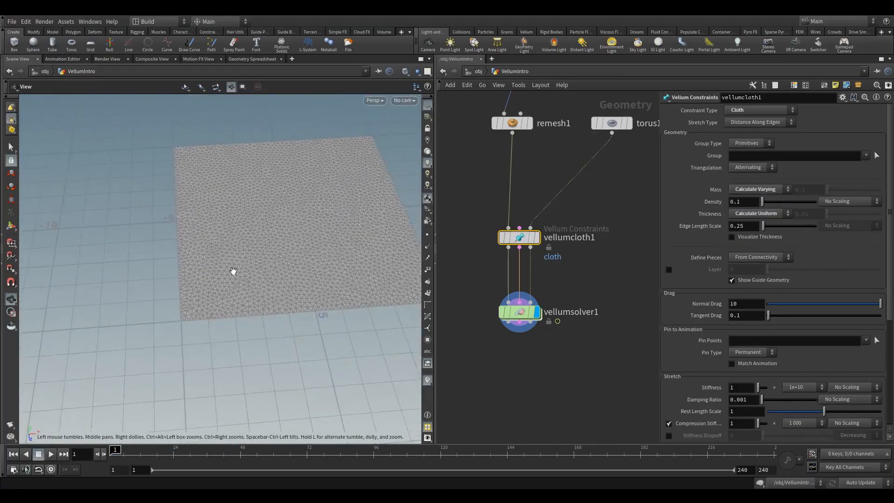
{"action": "left_click_drag", "start_coordinate": [232, 271], "coordinate": [261, 250]}
{"action": "middle_click_drag", "start_coordinate": [261, 250], "coordinate": [187, 273]}
{"action": "right_click_drag", "start_coordinate": [223, 277], "coordinate": [238, 269]}
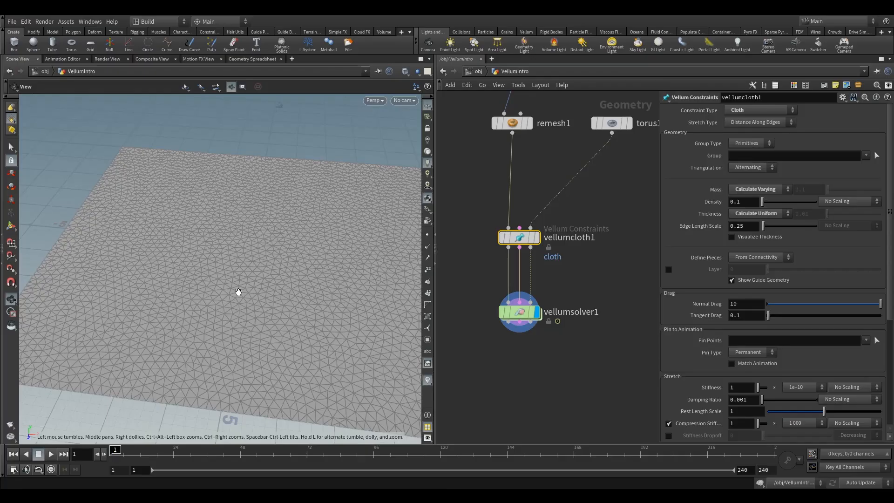
{"action": "left_click_drag", "start_coordinate": [249, 291], "coordinate": [287, 280]}
{"action": "right_click_drag", "start_coordinate": [287, 279], "coordinate": [249, 295]}
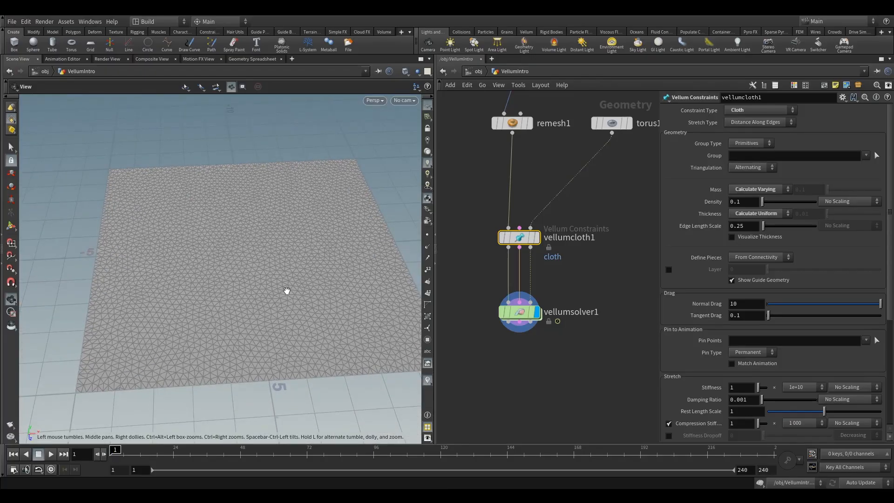
Step: Display remesh1, set its Iterations to 10 and check the resulting triangulation
{"action": "middle_click_drag", "start_coordinate": [481, 178], "coordinate": [500, 205]}
{"action": "left_click", "coordinate": [530, 151]}
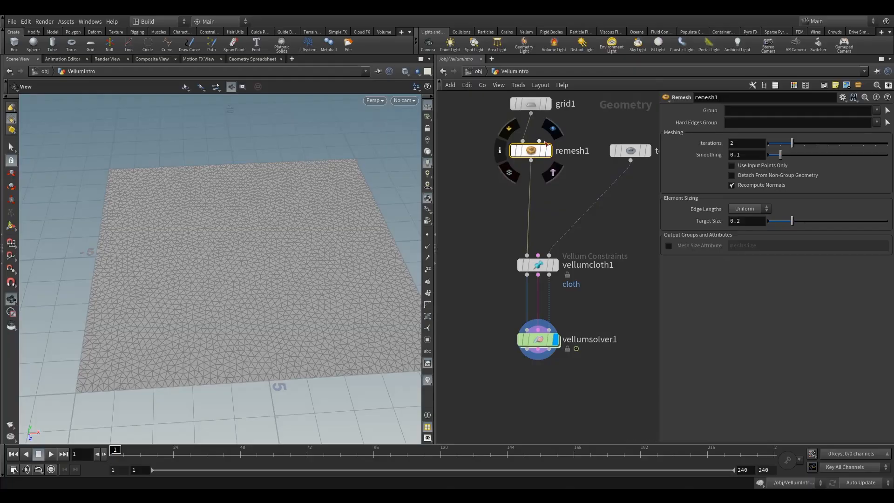
{"action": "left_click", "coordinate": [553, 129]}
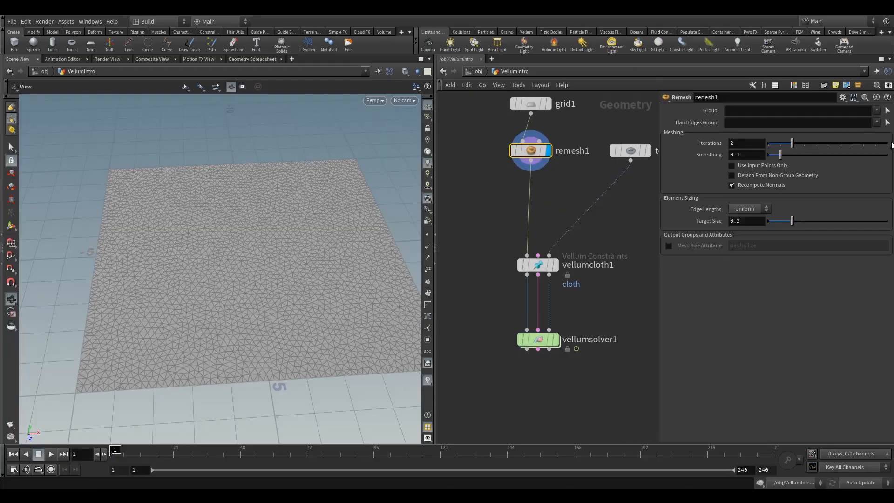
{"action": "left_click_drag", "start_coordinate": [892, 144], "coordinate": [880, 146]}
{"action": "left_click_drag", "start_coordinate": [259, 271], "coordinate": [238, 276]}
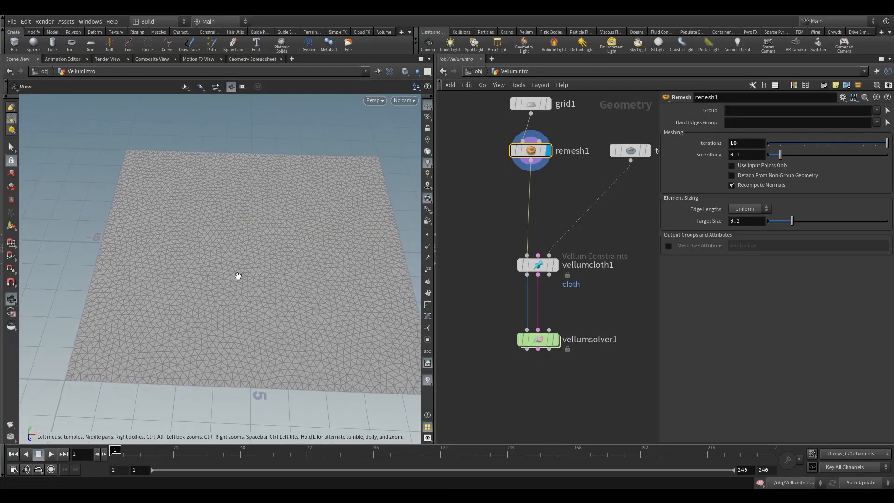
Step: Display vellumsolver1, play the simulation to about frame 40 to watch the cloth drape, and return to frame 1
{"action": "mouse_move", "coordinate": [550, 341]}
{"action": "left_click", "coordinate": [562, 323]}
{"action": "left_click", "coordinate": [540, 339]}
{"action": "left_click_drag", "start_coordinate": [154, 310], "coordinate": [163, 327]}
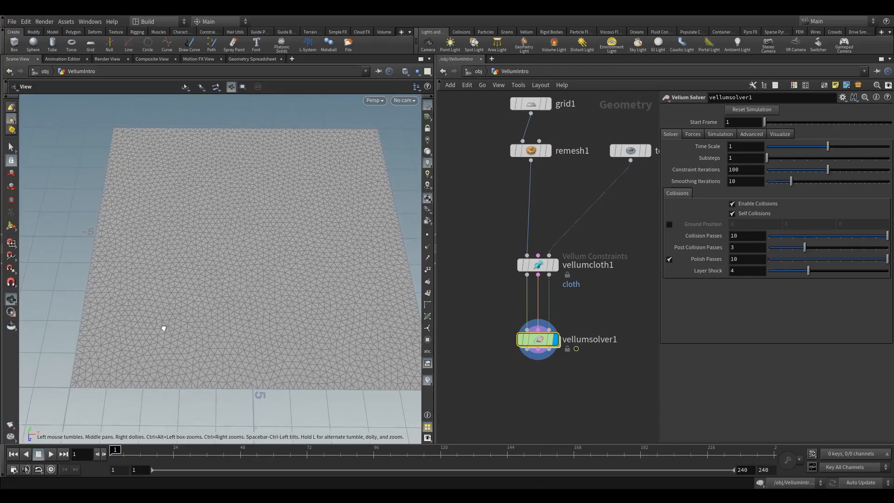
{"action": "left_click", "coordinate": [50, 454]}
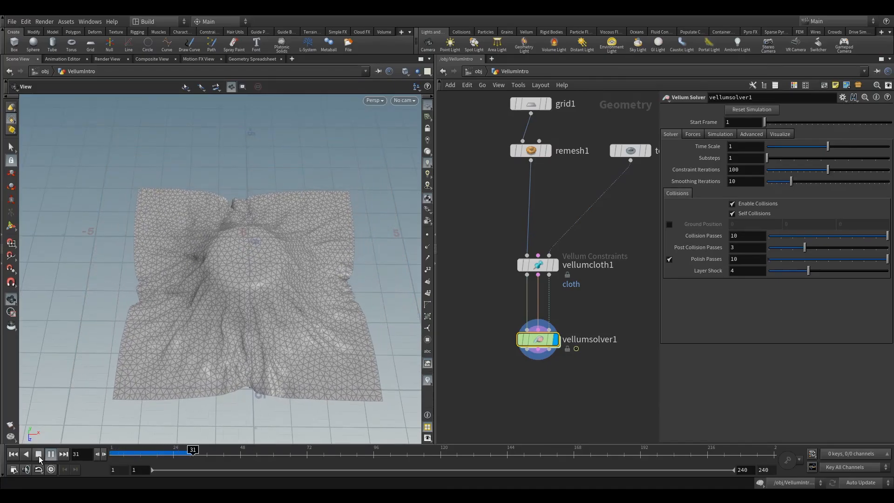
{"action": "left_click", "coordinate": [38, 454]}
{"action": "left_click", "coordinate": [13, 454]}
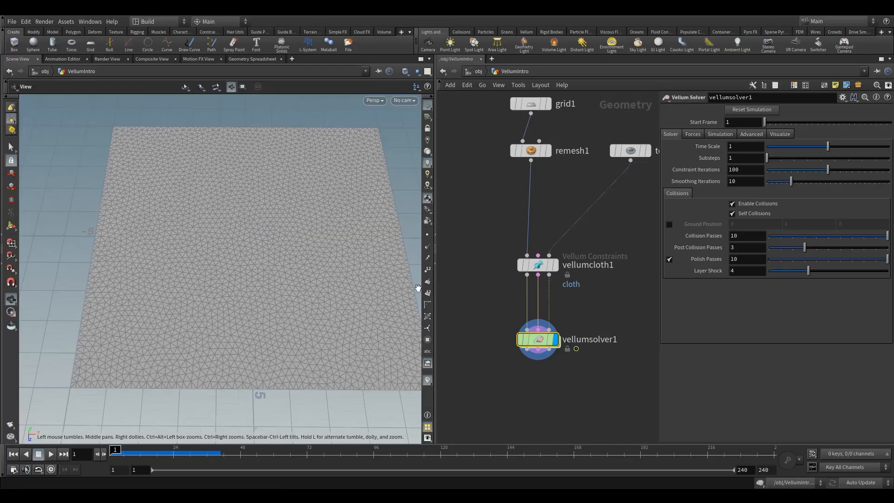
Step: Move the vellumsolver1 node further down to open space beneath vellumcloth1
{"action": "right_click_drag", "start_coordinate": [296, 293], "coordinate": [254, 309]}
{"action": "left_click_drag", "start_coordinate": [253, 310], "coordinate": [272, 281]}
{"action": "middle_click_drag", "start_coordinate": [271, 281], "coordinate": [179, 275]}
{"action": "middle_click_drag", "start_coordinate": [640, 296], "coordinate": [546, 302]}
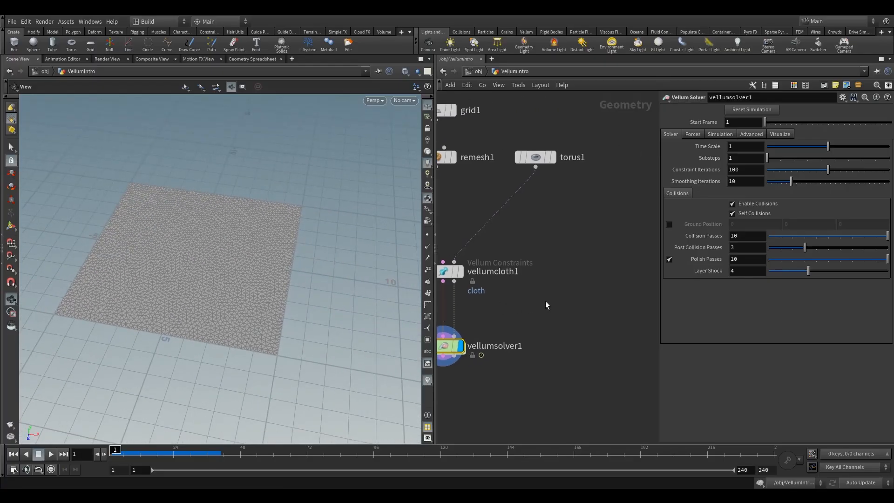
{"action": "scroll", "coordinate": [582, 230], "scroll_direction": "down", "scroll_amount": 4}
{"action": "left_click_drag", "start_coordinate": [515, 279], "coordinate": [519, 338]}
{"action": "left_click_drag", "start_coordinate": [258, 300], "coordinate": [261, 296]}
Step: Assign the point clusters at the cloth's corners as vellumcloth1's Pin Points
{"action": "left_click_drag", "start_coordinate": [487, 222], "coordinate": [537, 252]}
{"action": "left_click_drag", "start_coordinate": [132, 273], "coordinate": [118, 316]}
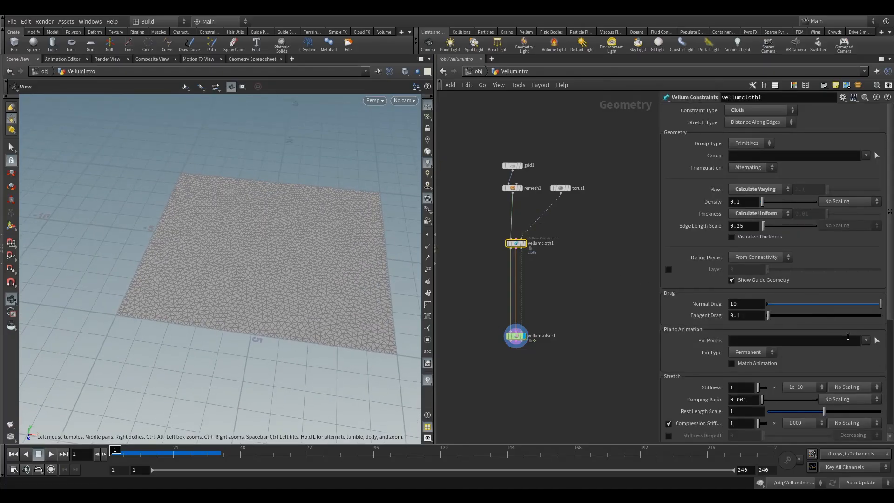
{"action": "left_click", "coordinate": [876, 341]}
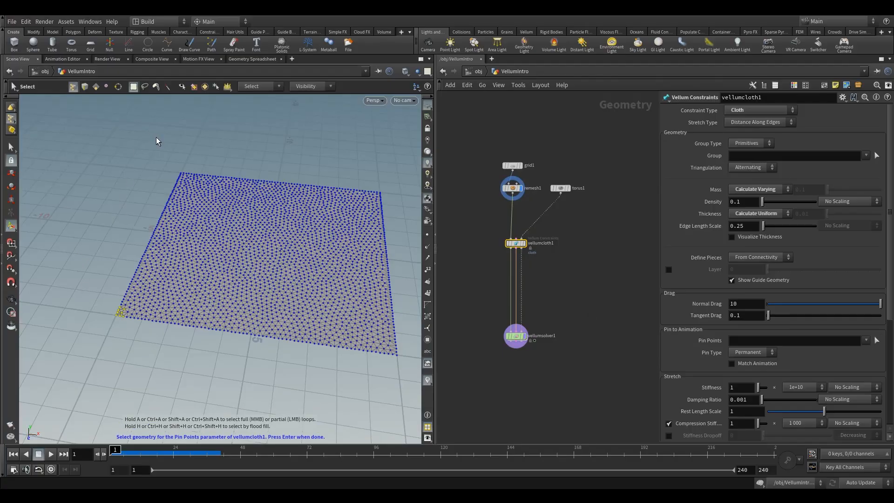
{"action": "left_click_drag", "start_coordinate": [370, 169], "coordinate": [387, 201], "text": "shift"}
{"action": "key", "text": "Return"}
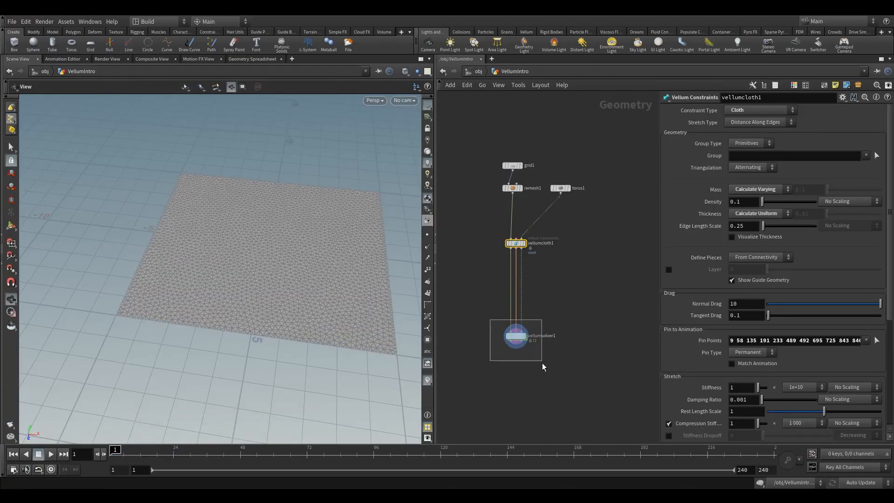
Step: Select vellumsolver1, play the simulation to watch the cloth held by its pinned corners, and return to frame 1
{"action": "left_click_drag", "start_coordinate": [542, 363], "coordinate": [542, 362]}
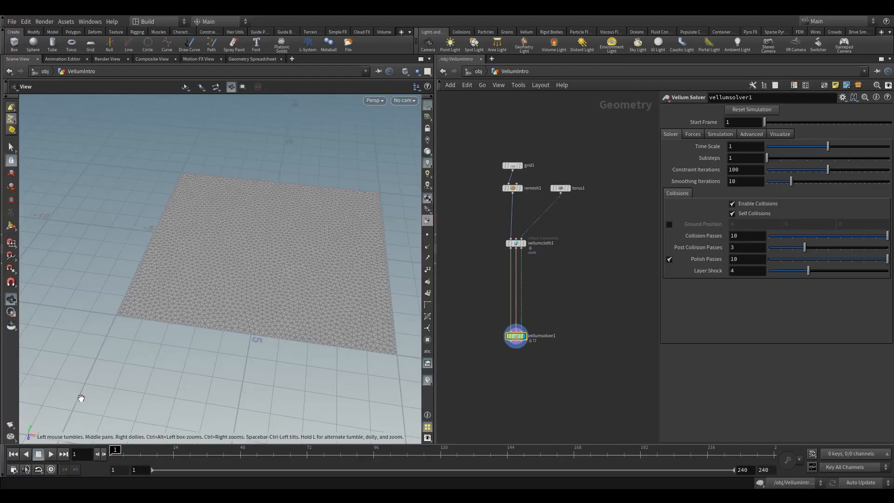
{"action": "left_click", "coordinate": [51, 454]}
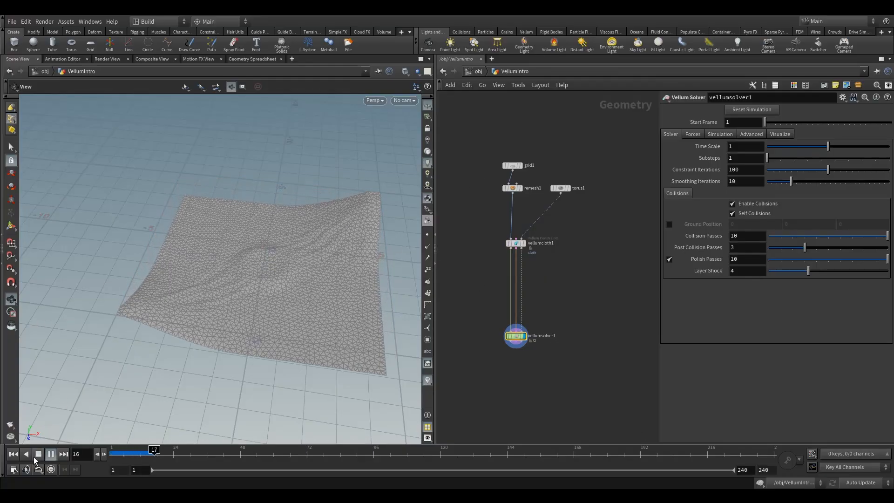
{"action": "left_click", "coordinate": [38, 453]}
{"action": "left_click", "coordinate": [14, 454]}
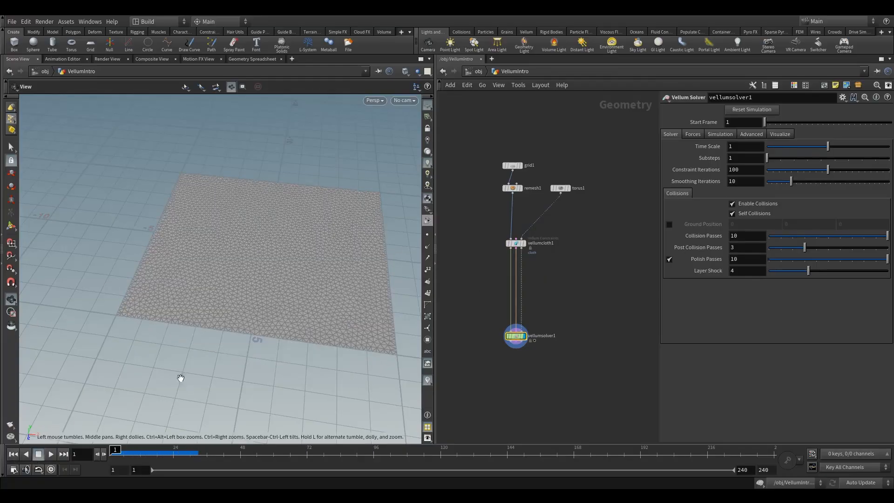
Step: Clear the Pin Points of vellumcloth1
{"action": "left_click_drag", "start_coordinate": [480, 243], "coordinate": [545, 294]}
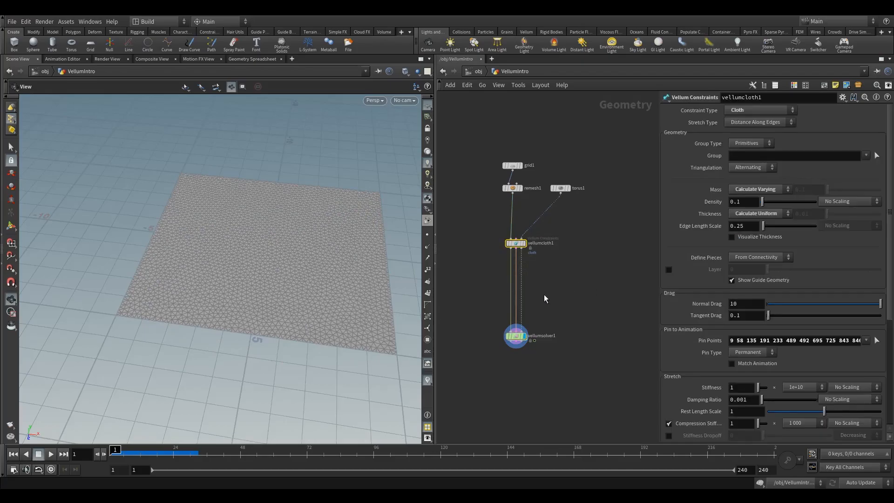
{"action": "left_click", "coordinate": [818, 341]}
{"action": "key", "text": "BackSpace"}
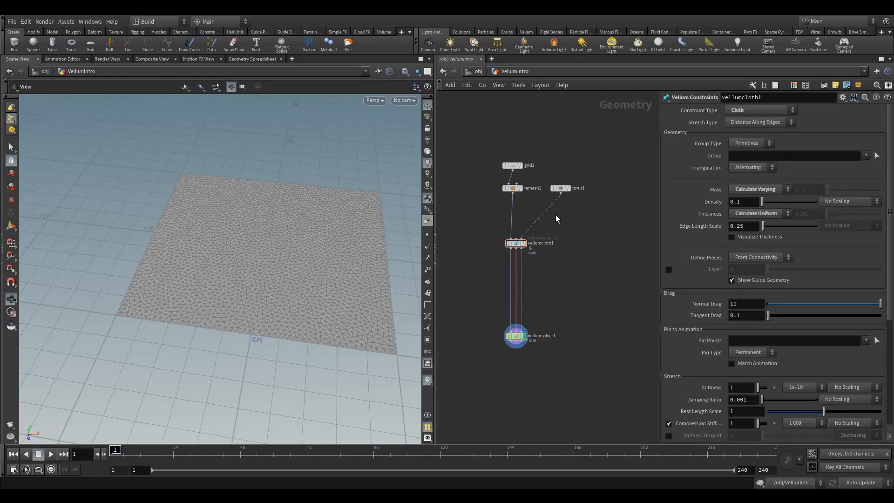
Step: Shift grid1, remesh1 and torus1 aside and move vellumcloth1 down to make room in the network
{"action": "left_click_drag", "start_coordinate": [504, 147], "coordinate": [536, 183]}
{"action": "mouse_move", "coordinate": [516, 247]}
{"action": "left_click_drag", "start_coordinate": [515, 246], "coordinate": [518, 274]}
Step: Add a Test Geometry: Rubber Toy node in the open space near torus1
{"action": "key", "text": "Tab"}
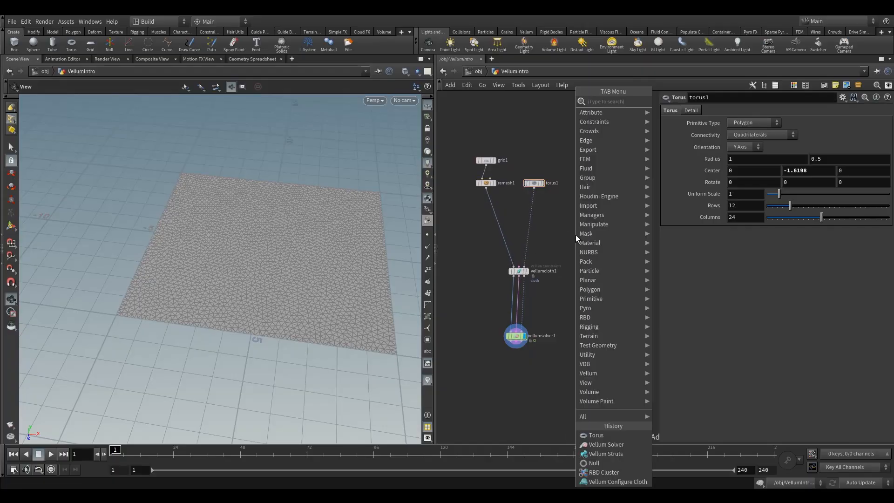
{"action": "type", "text": "rubb"}
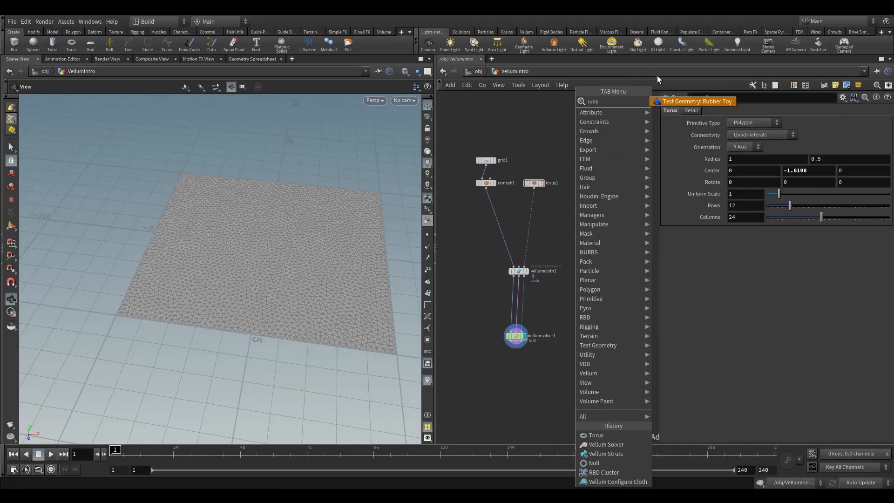
{"action": "left_click", "coordinate": [667, 101]}
{"action": "left_click", "coordinate": [570, 224]}
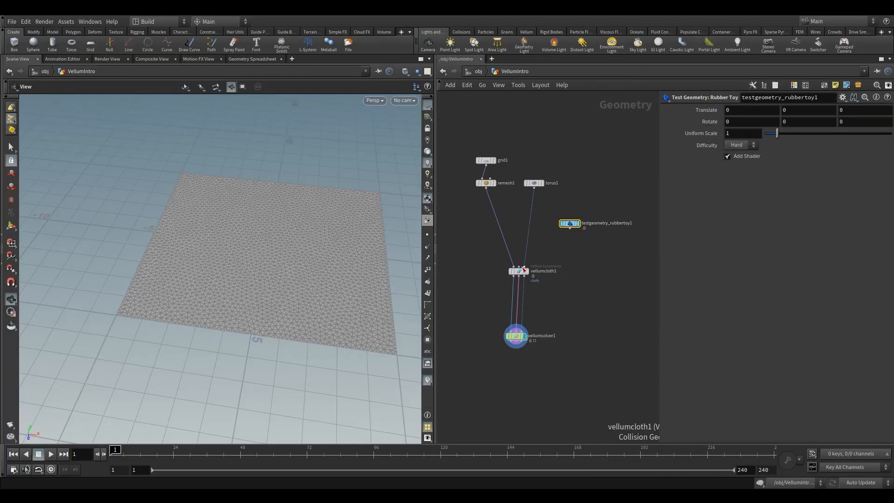
Step: Template vellumcloth1, align vellumsolver1 beneath it, and display the rubber toy node
{"action": "left_click", "coordinate": [529, 280]}
{"action": "left_click", "coordinate": [511, 342]}
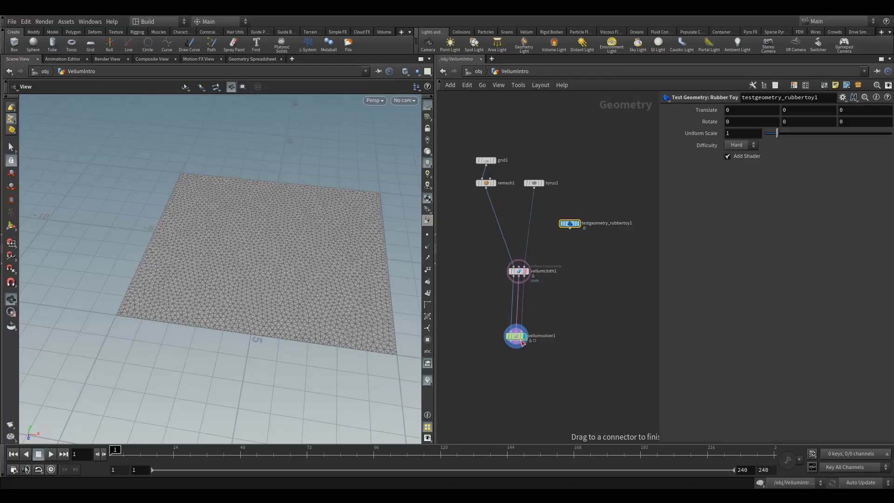
{"action": "left_click", "coordinate": [518, 387]}
{"action": "left_click_drag", "start_coordinate": [516, 337], "coordinate": [519, 349]}
{"action": "left_click", "coordinate": [577, 224]}
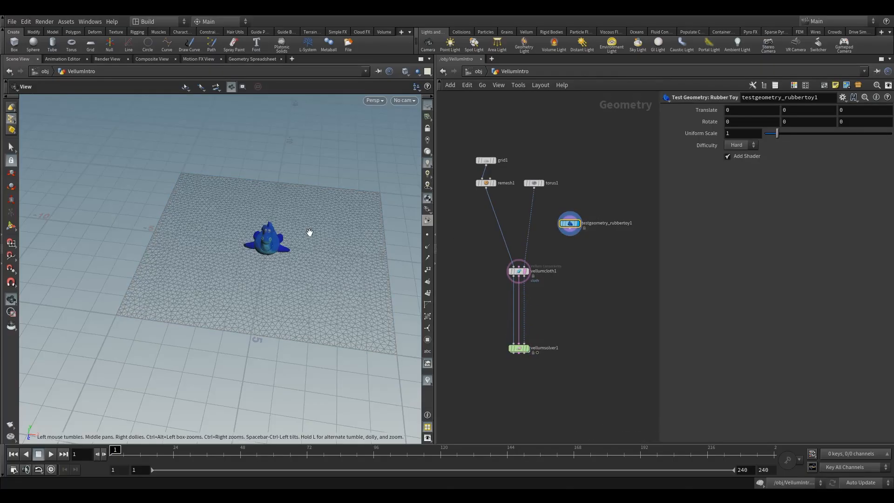
Step: Raise the rubber toy above the cloth by setting its Y translation to 1
{"action": "left_click_drag", "start_coordinate": [309, 234], "coordinate": [64, 253]}
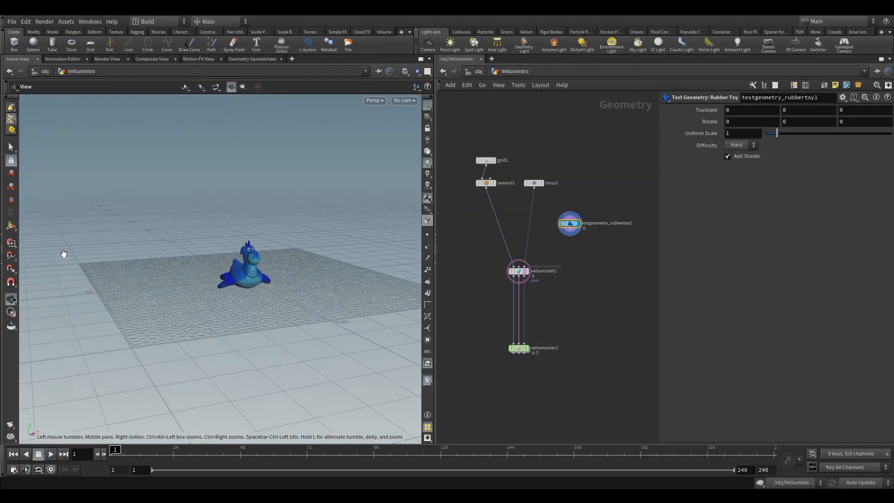
{"action": "left_click", "coordinate": [11, 224]}
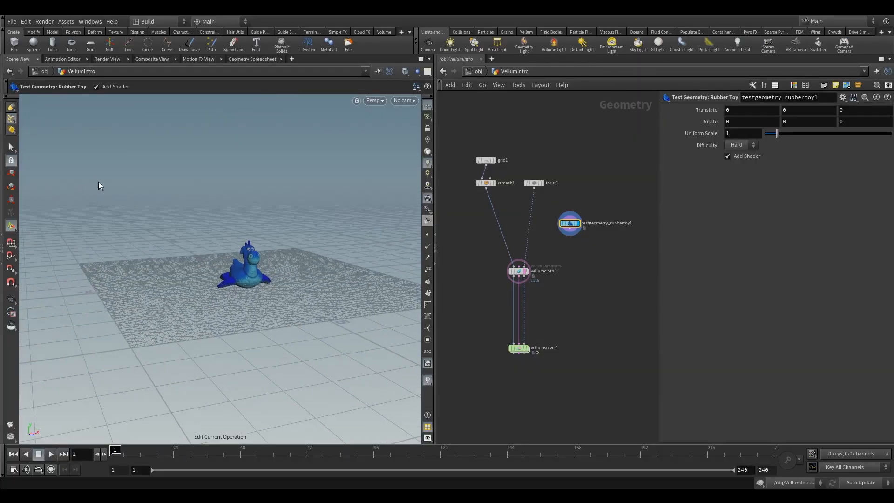
{"action": "left_click", "coordinate": [811, 110]}
{"action": "type", "text": "1"}
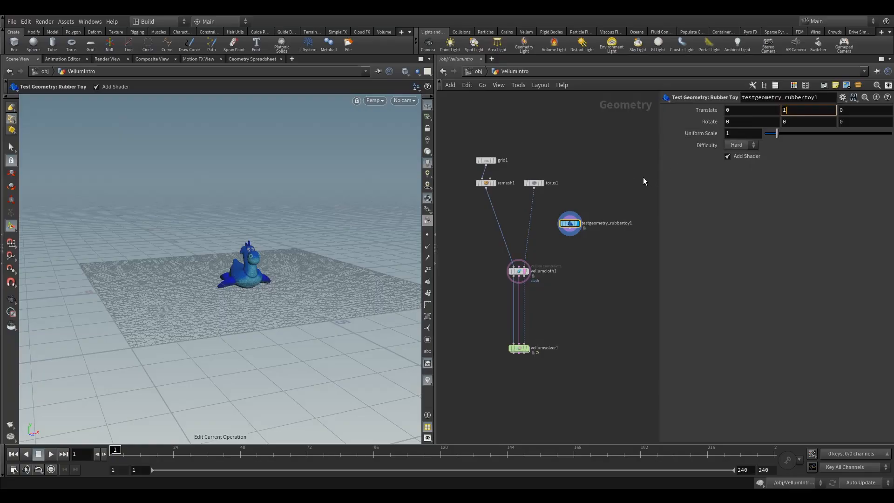
{"action": "key", "text": "Return"}
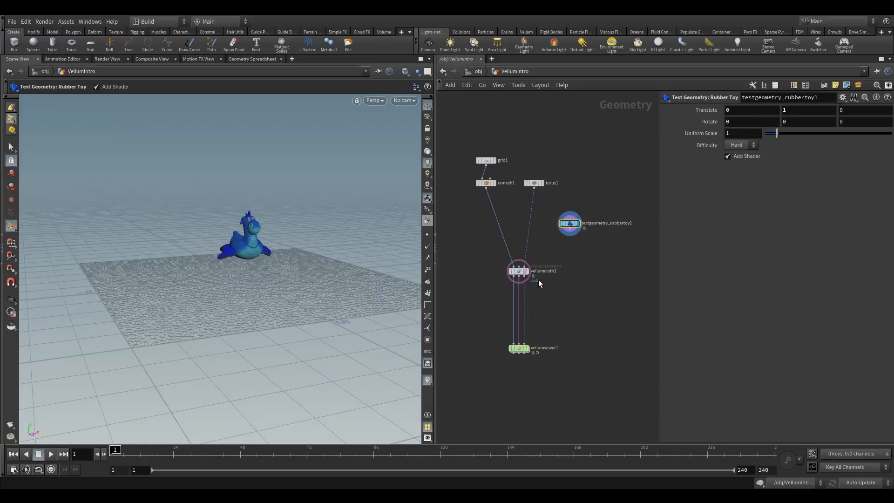
Step: Add a Group node after the rubber toy and name its primitive group toy
{"action": "key", "text": "Tab"}
{"action": "type", "text": "gr"}
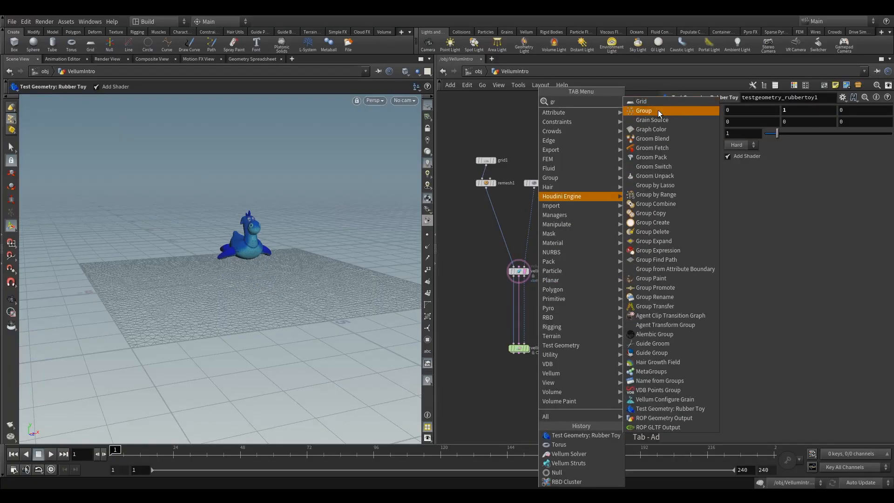
{"action": "left_click", "coordinate": [658, 110]}
{"action": "left_click", "coordinate": [566, 246]}
{"action": "scroll", "coordinate": [568, 252], "scroll_direction": "up", "scroll_amount": 5}
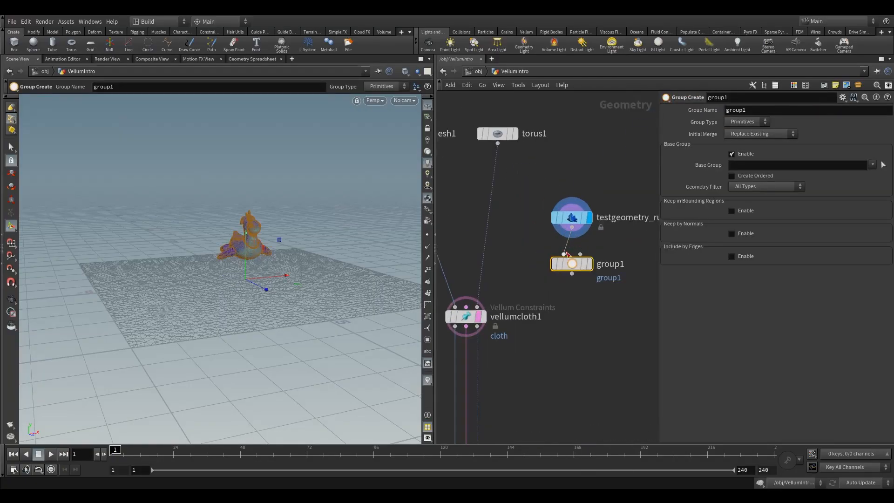
{"action": "double_click", "coordinate": [764, 110]}
{"action": "type", "text": "to"}
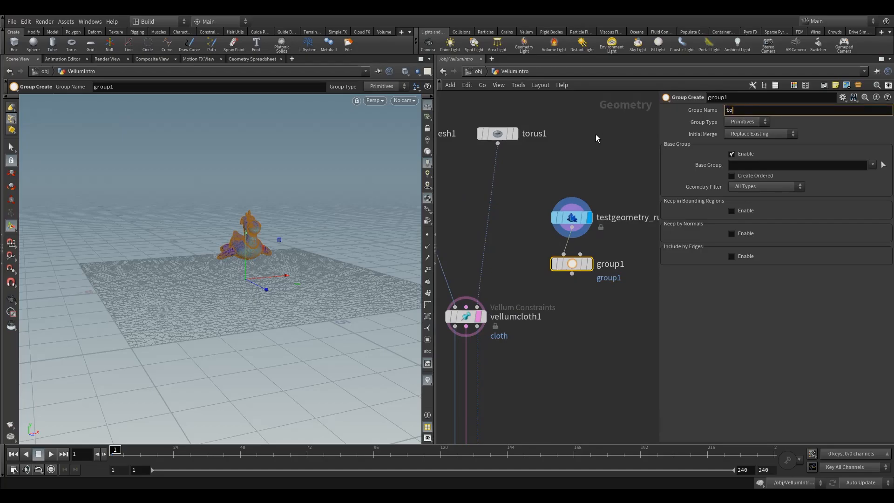
{"action": "type", "text": "u"}
{"action": "scroll", "coordinate": [542, 239], "scroll_direction": "down", "scroll_amount": 5}
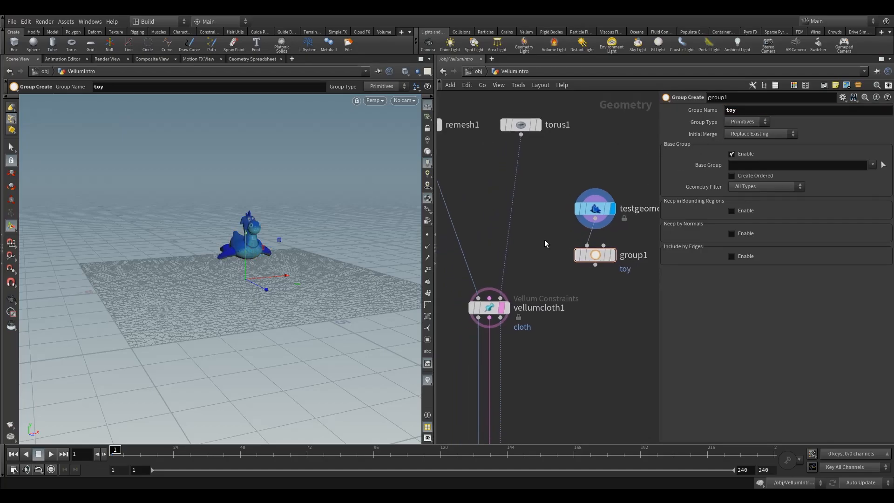
Step: Duplicate the Group node between remesh1 and vellumcloth1 and set its group name to cloth
{"action": "left_click_drag", "start_coordinate": [567, 245], "coordinate": [482, 223], "text": "alt"}
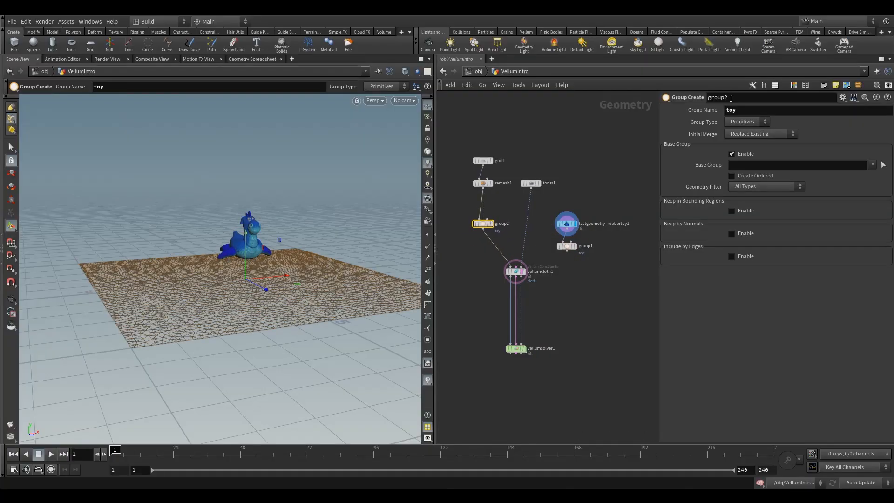
{"action": "type", "text": "cloth"}
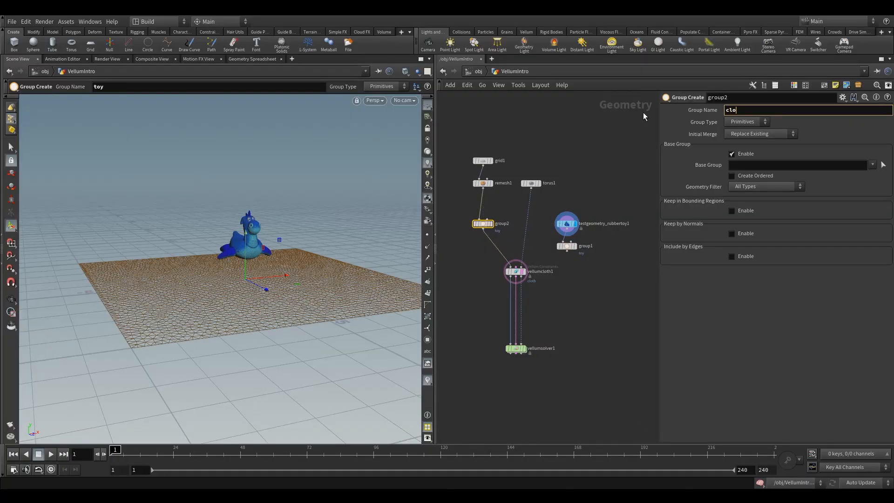
{"action": "left_click", "coordinate": [600, 255]}
{"action": "scroll", "coordinate": [569, 279], "scroll_direction": "up", "scroll_amount": 2}
{"action": "middle_click_drag", "start_coordinate": [570, 278], "coordinate": [570, 241]}
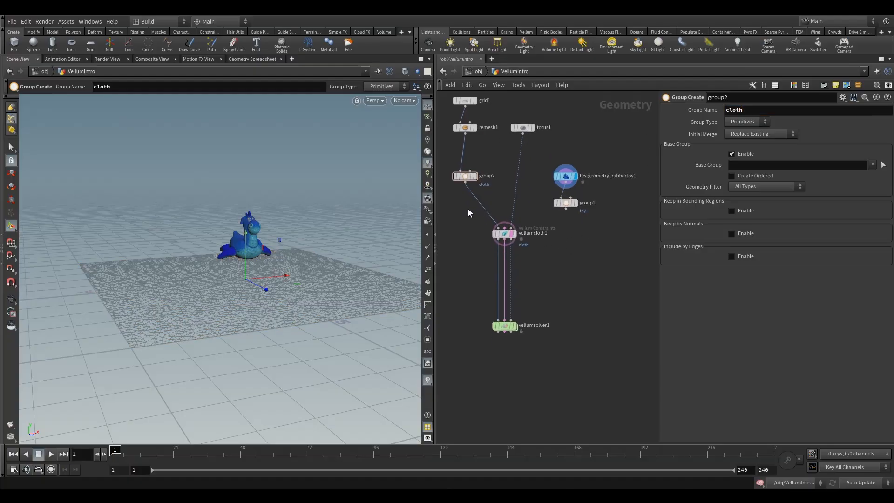
Step: Restrict vellumcloth1 to the cloth group and move the node slightly down
{"action": "left_click", "coordinate": [504, 233]}
{"action": "left_click", "coordinate": [867, 156]}
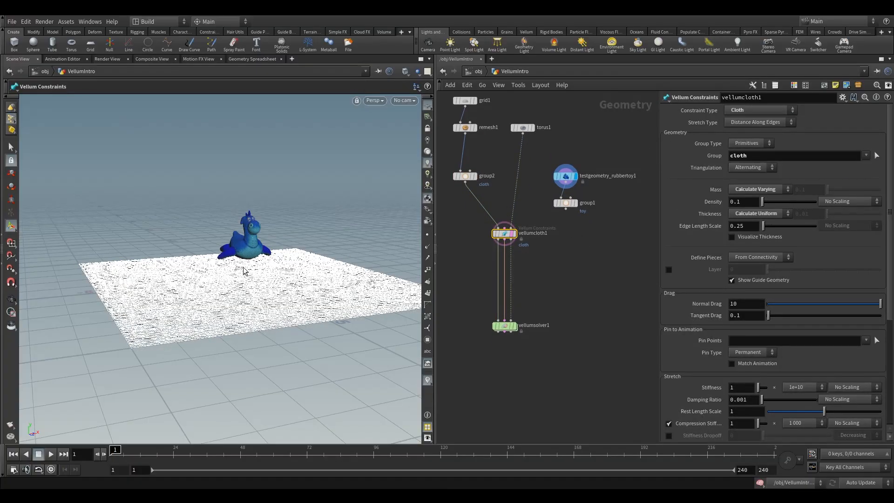
{"action": "left_click_drag", "start_coordinate": [504, 233], "coordinate": [504, 242]}
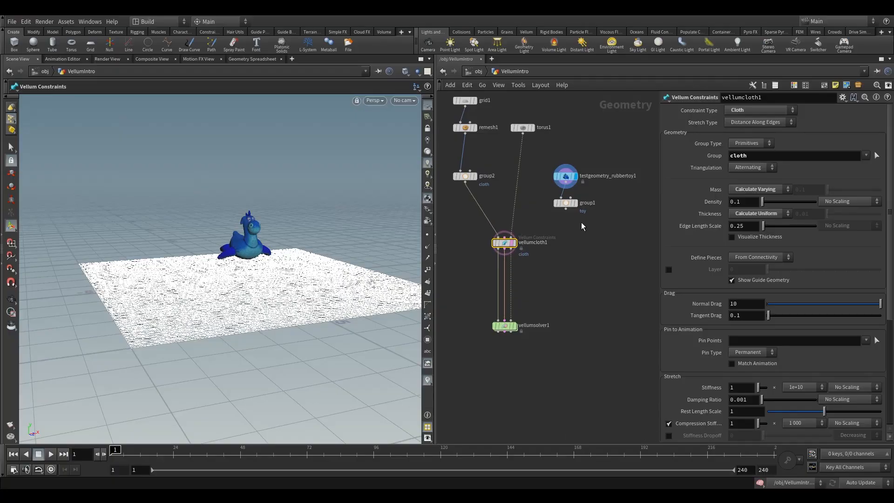
Step: Add a Merge node before vellumcloth1 that combines the cloth and toy group branches
{"action": "mouse_move", "coordinate": [566, 205]}
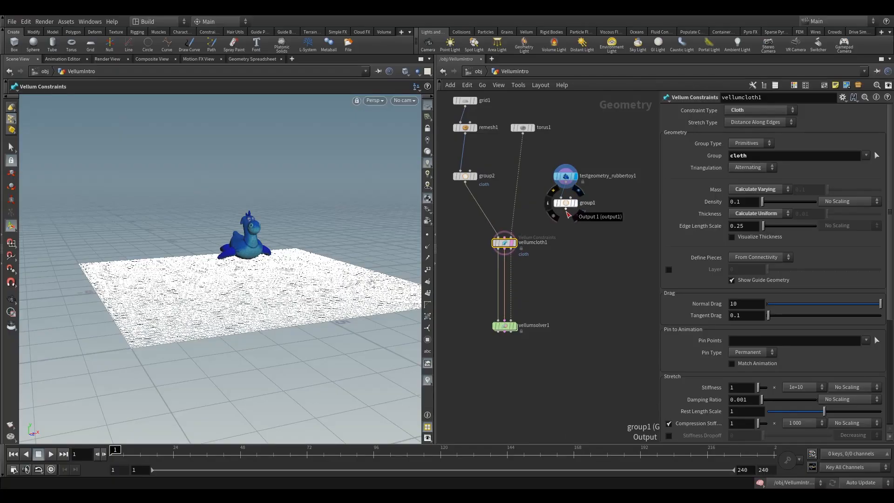
{"action": "key", "text": "Tab"}
{"action": "type", "text": "mer"}
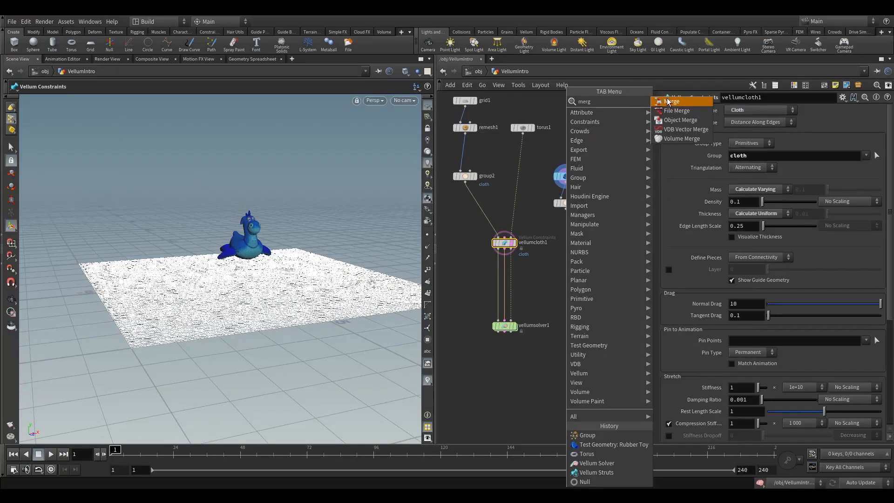
{"action": "key", "text": "Return"}
{"action": "left_click", "coordinate": [489, 212]}
{"action": "left_click_drag", "start_coordinate": [567, 211], "coordinate": [480, 219]}
{"action": "scroll", "coordinate": [451, 269], "scroll_direction": "up", "scroll_amount": 2}
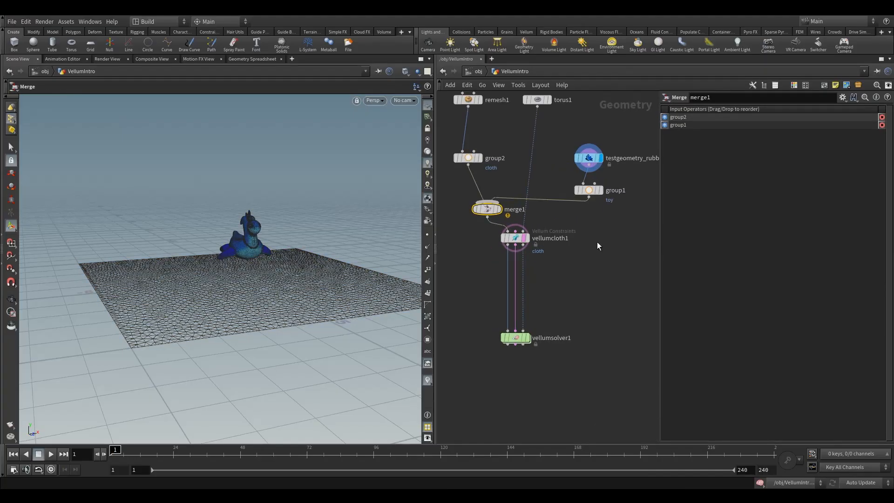
Step: Add a Vellum Configure Strut Softbody setup beside vellumcloth1 and select its cloth constraint node
{"action": "key", "text": "Tab"}
{"action": "type", "text": "vell"}
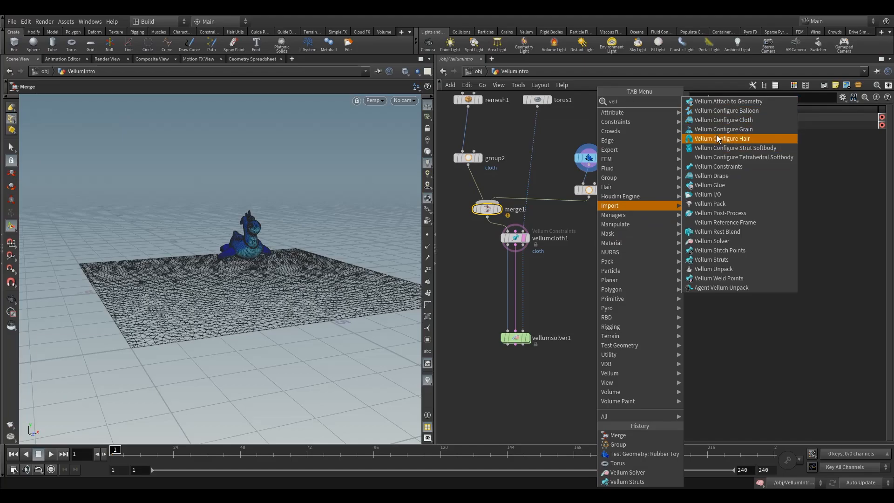
{"action": "left_click", "coordinate": [717, 148]}
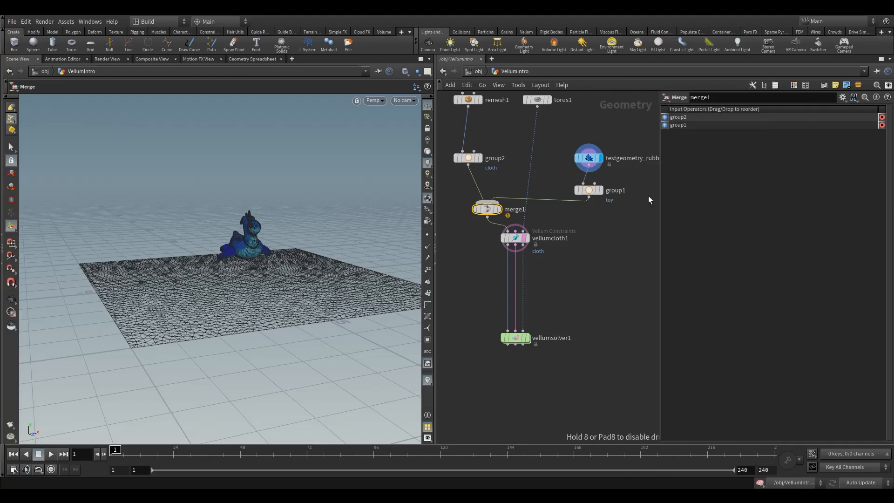
{"action": "left_click", "coordinate": [573, 259]}
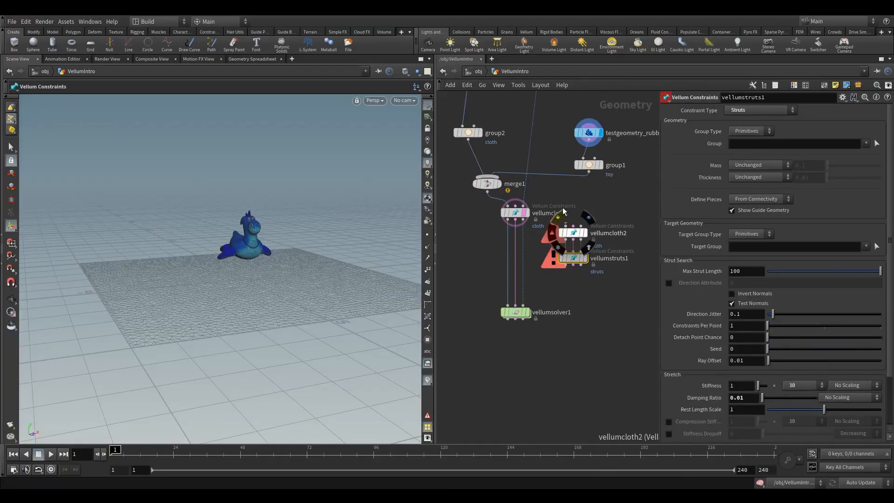
{"action": "left_click", "coordinate": [566, 214]}
{"action": "left_click", "coordinate": [579, 230]}
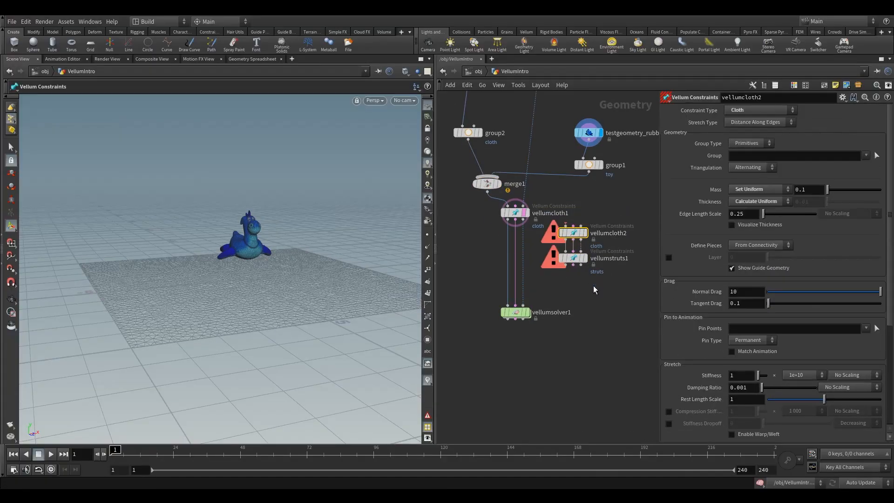
Step: Move the softbody constraint nodes below group1, connect group1 to vellumcloth2 and display vellumcloth2
{"action": "left_click_drag", "start_coordinate": [594, 287], "coordinate": [593, 230]}
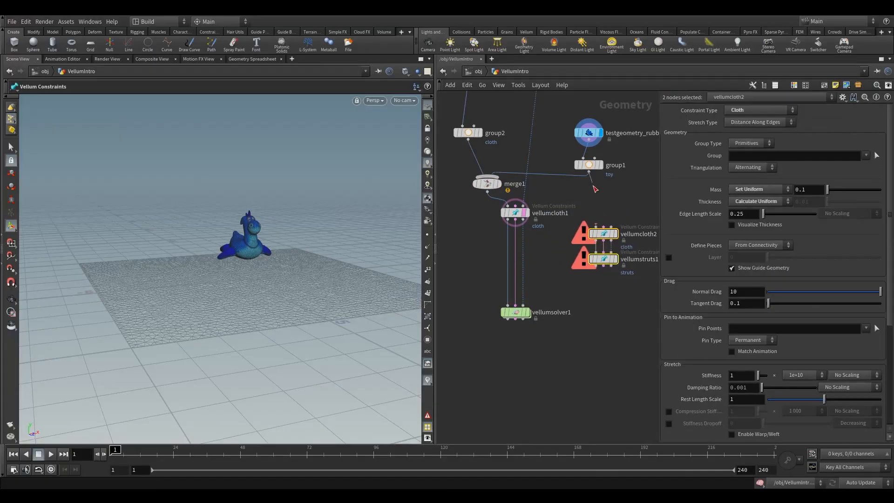
{"action": "left_click_drag", "start_coordinate": [589, 172], "coordinate": [585, 248]}
{"action": "left_click", "coordinate": [618, 219]}
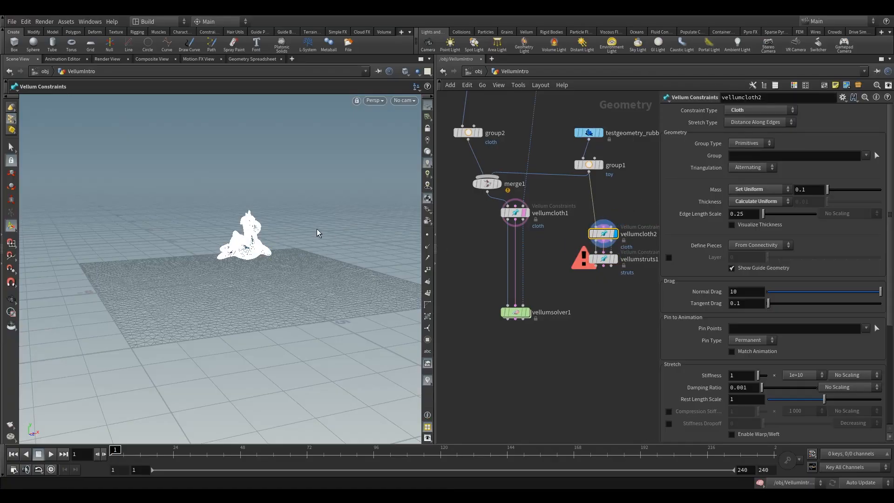
Step: Examine the toy's cloth constraints up close and review vellumcloth2's stretch and bend parameters
{"action": "left_click", "coordinate": [11, 299]}
{"action": "right_click_drag", "start_coordinate": [264, 249], "coordinate": [793, 164]}
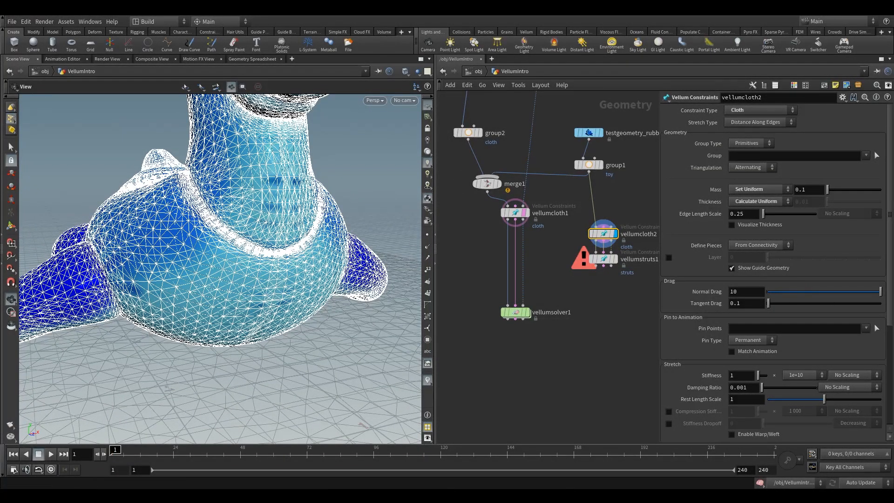
{"action": "scroll", "coordinate": [788, 159], "scroll_direction": "down", "scroll_amount": 3}
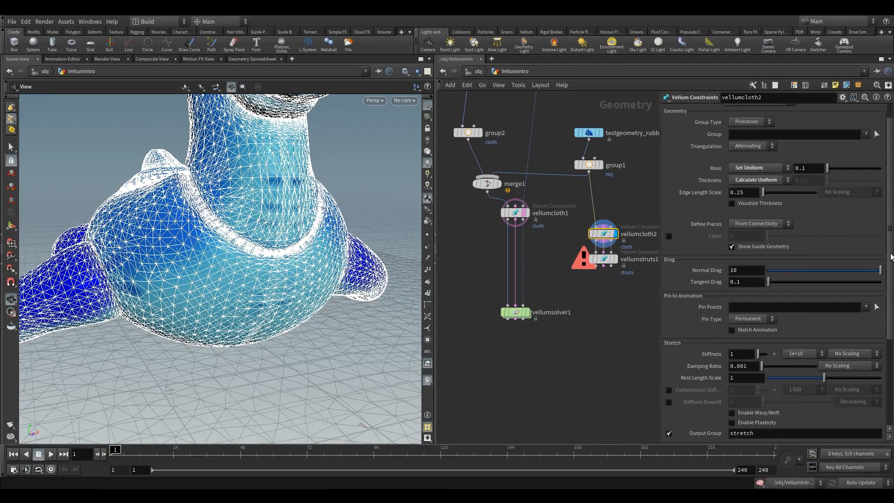
{"action": "scroll", "coordinate": [699, 242], "scroll_direction": "down", "scroll_amount": 10}
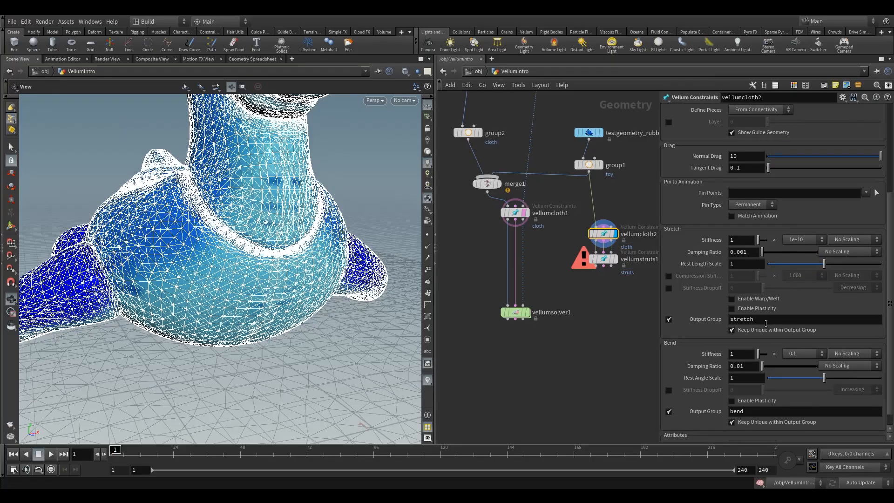
Step: Display the vellumstruts1 node below vellumcloth2 and bring up its strut constraint parameters
{"action": "scroll", "coordinate": [883, 311], "scroll_direction": "down", "scroll_amount": 2}
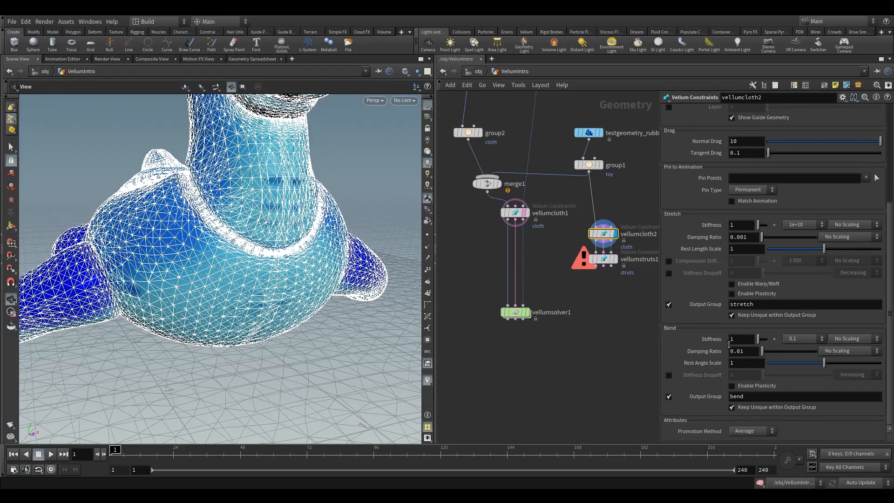
{"action": "middle_click_drag", "start_coordinate": [605, 293], "coordinate": [504, 279]}
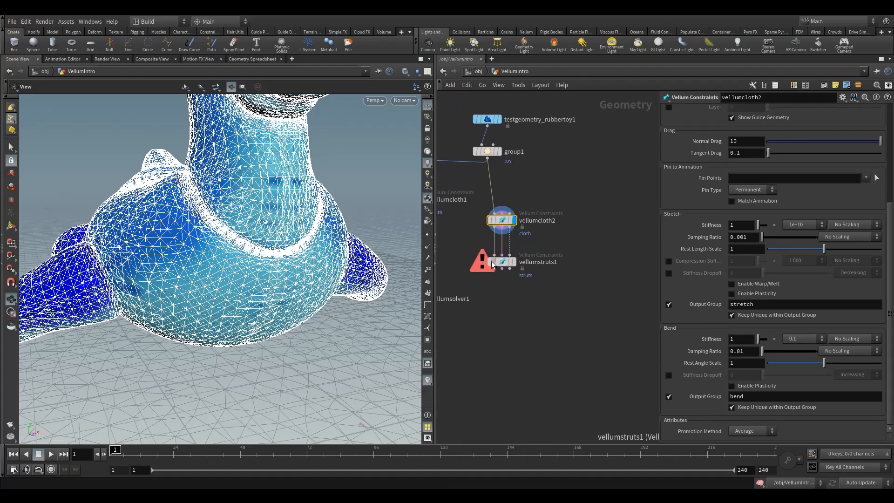
{"action": "left_click", "coordinate": [513, 261]}
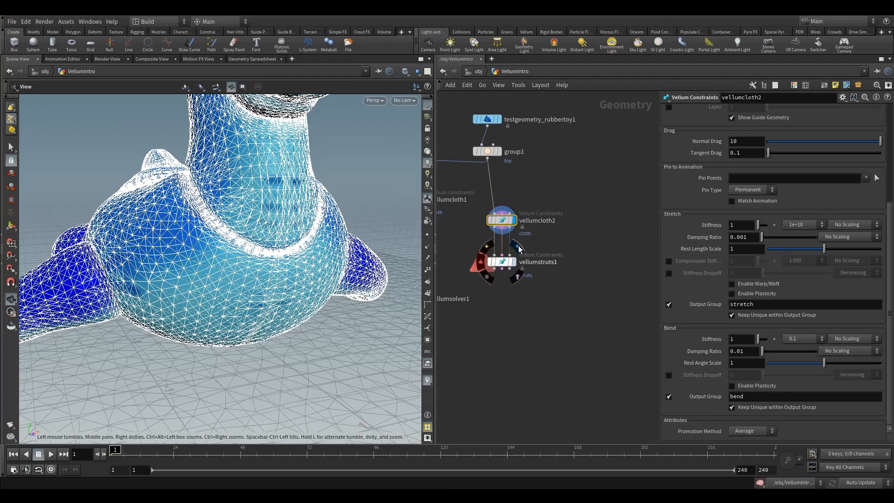
{"action": "left_click", "coordinate": [502, 262]}
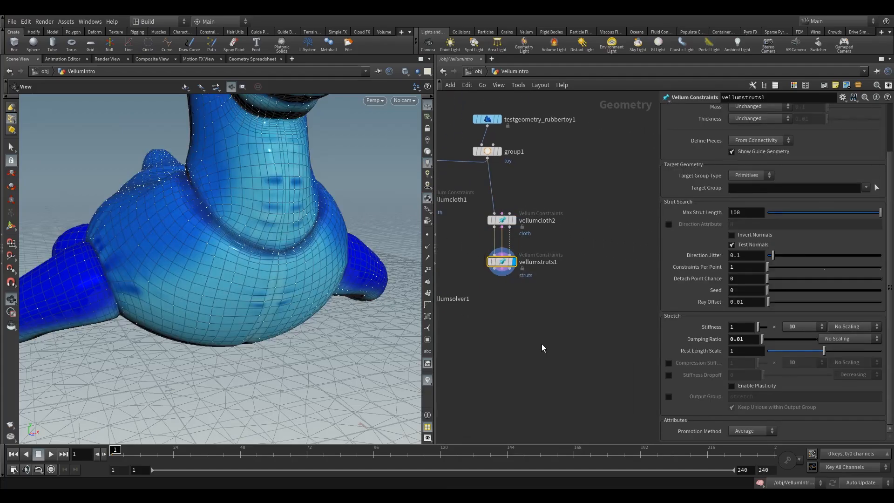
Step: Add a Null node, feed it from the constraint output of vellumstruts1 and display it
{"action": "key", "text": "Tab"}
{"action": "type", "text": "nu"}
{"action": "left_click", "coordinate": [658, 105]}
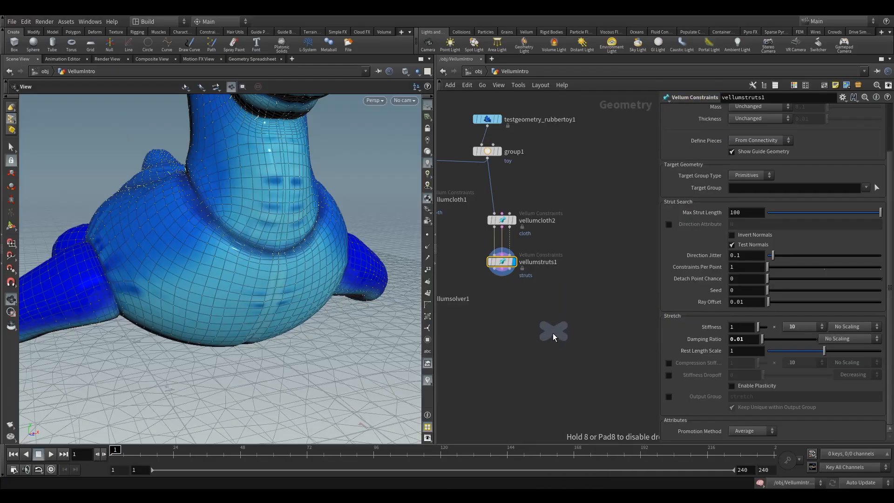
{"action": "left_click", "coordinate": [551, 334]}
{"action": "left_click_drag", "start_coordinate": [502, 275], "coordinate": [551, 297]}
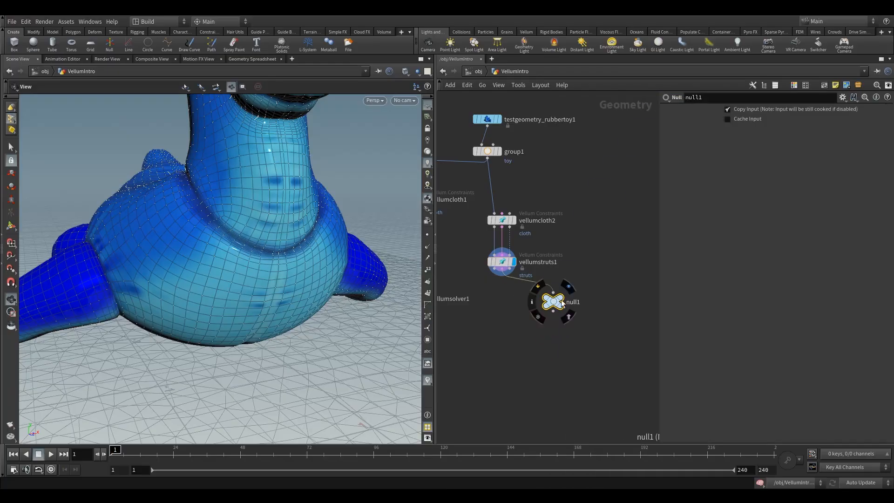
{"action": "left_click", "coordinate": [561, 299]}
Step: Inspect the toy's strut constraints from several angles with vellumcloth2 temporarily bypassed, and re-enable that node
{"action": "left_click_drag", "start_coordinate": [347, 262], "coordinate": [252, 244]}
{"action": "mouse_move", "coordinate": [252, 244]}
{"action": "right_mouse_down"}
{"action": "mouse_move", "coordinate": [205, 284]}
{"action": "mouse_move", "coordinate": [253, 246]}
{"action": "right_mouse_up"}
{"action": "left_click", "coordinate": [486, 208]}
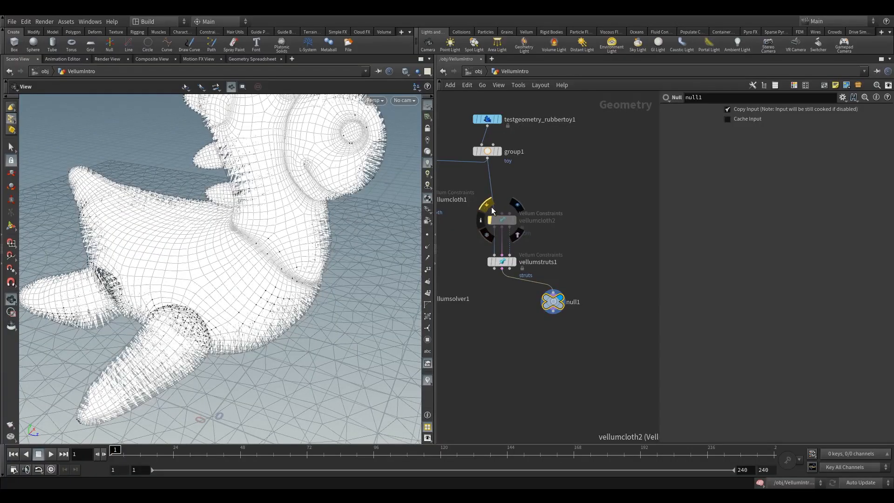
{"action": "left_click_drag", "start_coordinate": [548, 197], "coordinate": [504, 222]}
{"action": "left_click_drag", "start_coordinate": [227, 257], "coordinate": [273, 206]}
{"action": "right_click_drag", "start_coordinate": [274, 205], "coordinate": [298, 179]}
{"action": "left_click_drag", "start_coordinate": [298, 179], "coordinate": [193, 171]}
{"action": "right_click_drag", "start_coordinate": [194, 172], "coordinate": [182, 224]}
{"action": "left_click_drag", "start_coordinate": [181, 223], "coordinate": [361, 270]}
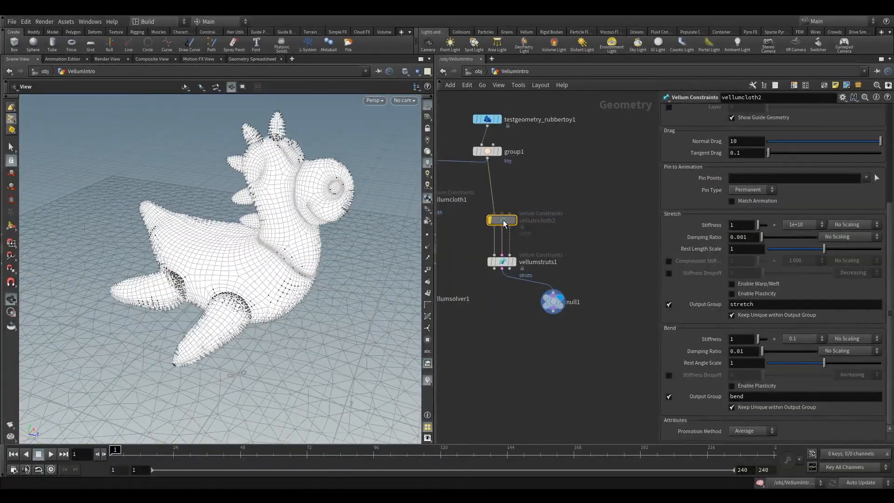
{"action": "left_click", "coordinate": [489, 219]}
Step: Move vellumsolver1 down to make room and set vellumstruts1's Target Group to toy
{"action": "middle_click_drag", "start_coordinate": [579, 184], "coordinate": [616, 178]}
{"action": "scroll", "coordinate": [612, 178], "scroll_direction": "down", "scroll_amount": 3}
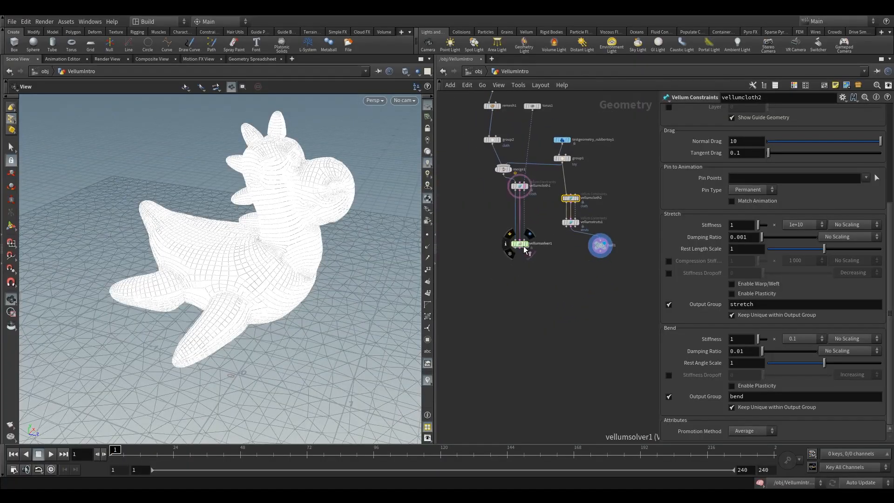
{"action": "left_click_drag", "start_coordinate": [523, 245], "coordinate": [524, 258]}
{"action": "middle_click_drag", "start_coordinate": [554, 193], "coordinate": [538, 222]}
{"action": "left_click_drag", "start_coordinate": [538, 222], "coordinate": [566, 275]}
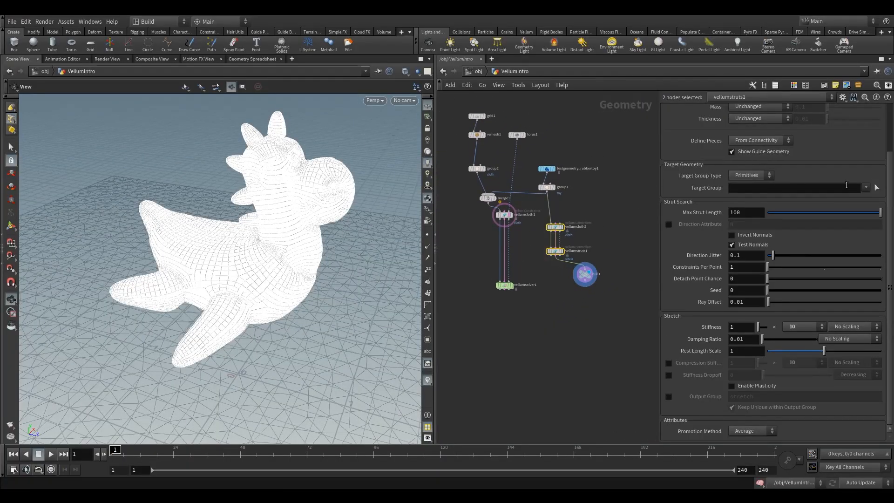
{"action": "left_click", "coordinate": [865, 188]}
{"action": "left_click", "coordinate": [869, 198]}
Step: Check the geometry Group setting of vellumcloth2
{"action": "left_click", "coordinate": [554, 227]}
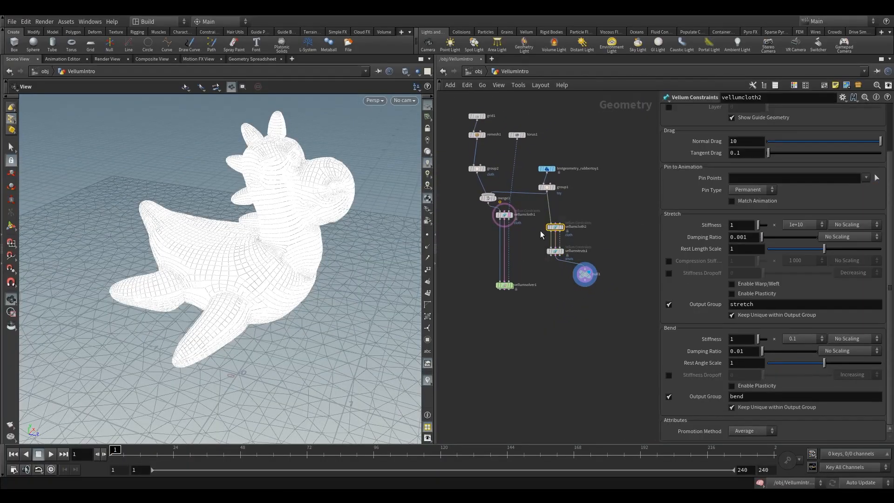
{"action": "left_click", "coordinate": [555, 251]}
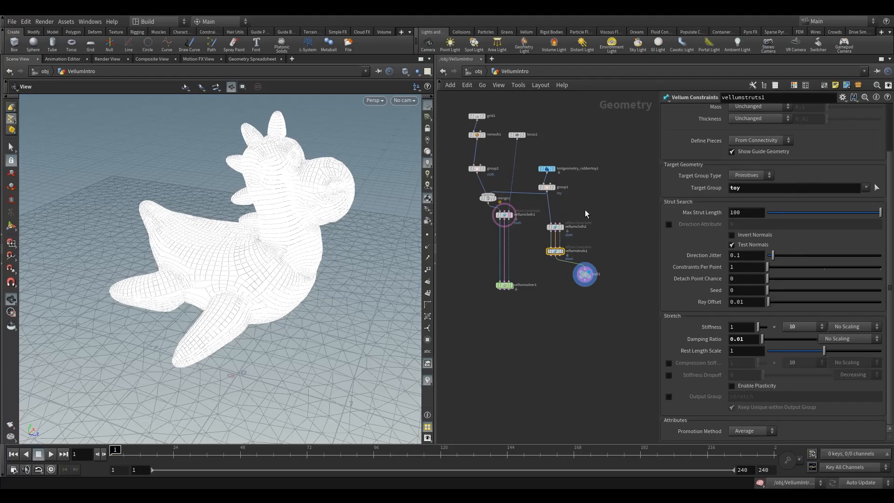
{"action": "left_click", "coordinate": [555, 226]}
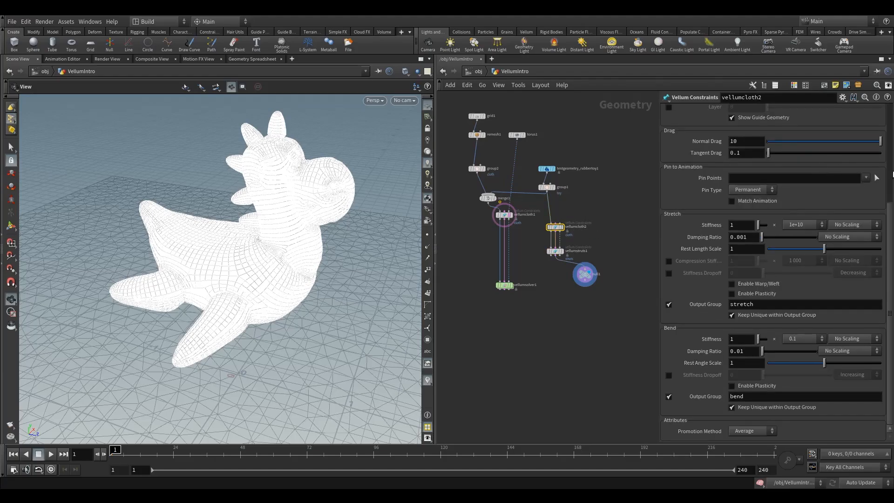
{"action": "left_click_drag", "start_coordinate": [891, 212], "coordinate": [884, 109]}
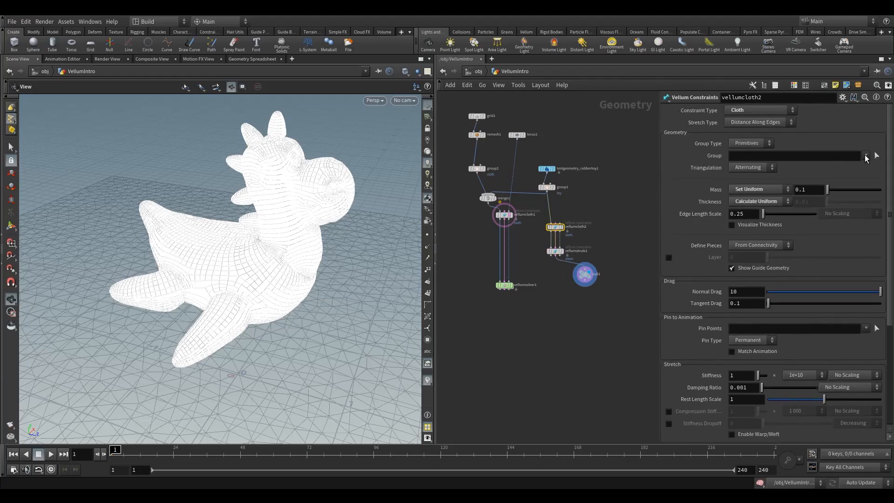
Step: Insert vellumcloth2 and vellumstruts1 together into the chain between vellumcloth1 and vellumsolver1, and display vellumsolver1
{"action": "left_click_drag", "start_coordinate": [603, 204], "coordinate": [544, 259]}
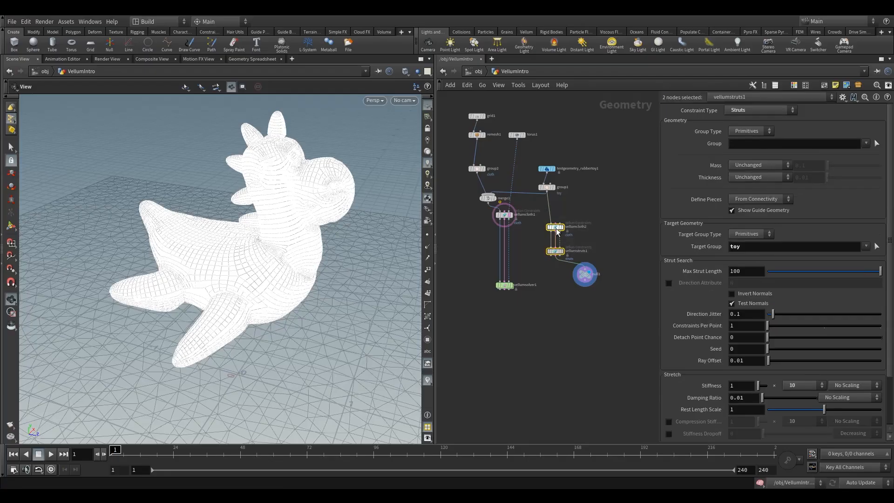
{"action": "left_click_drag", "start_coordinate": [556, 228], "coordinate": [510, 244]}
{"action": "left_click_drag", "start_coordinate": [508, 247], "coordinate": [504, 241]}
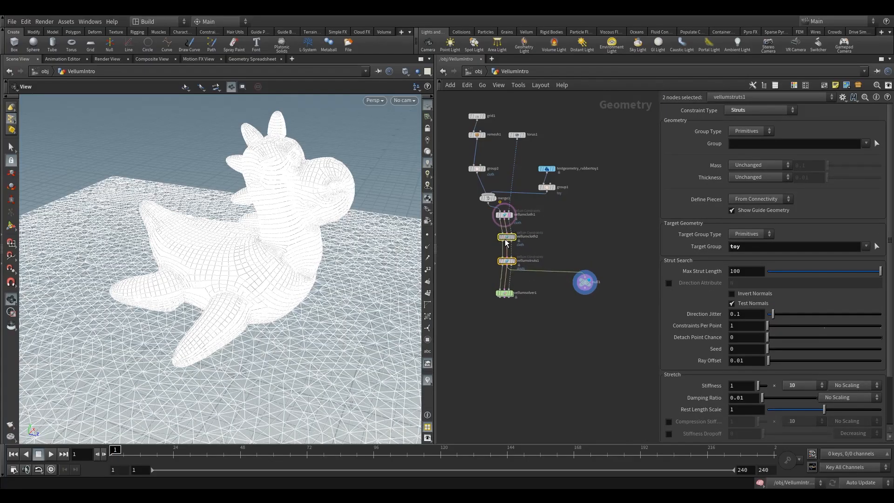
{"action": "left_click", "coordinate": [516, 283]}
{"action": "left_click", "coordinate": [504, 293]}
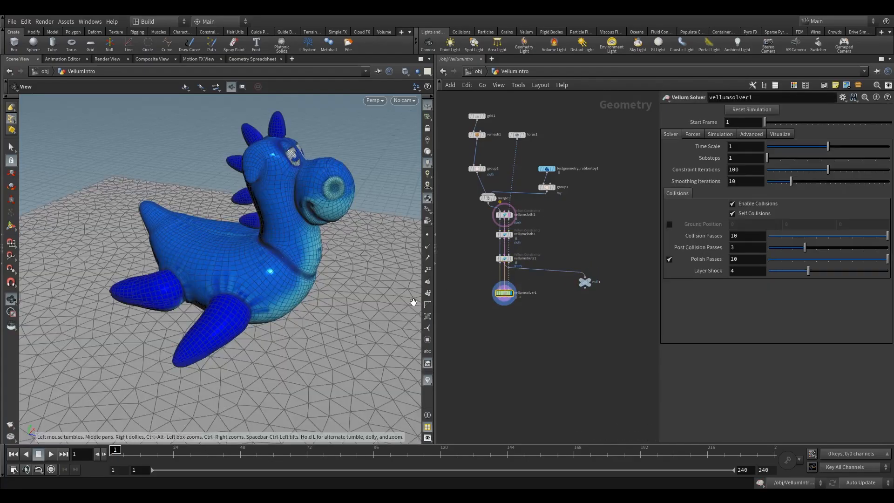
Step: Run the combined simulation from the first frame to about frame 24 and examine the toy's landing on the cloth up close
{"action": "scroll", "coordinate": [193, 251], "scroll_direction": "down", "scroll_amount": 10}
{"action": "middle_click_drag", "start_coordinate": [193, 251], "coordinate": [268, 261]}
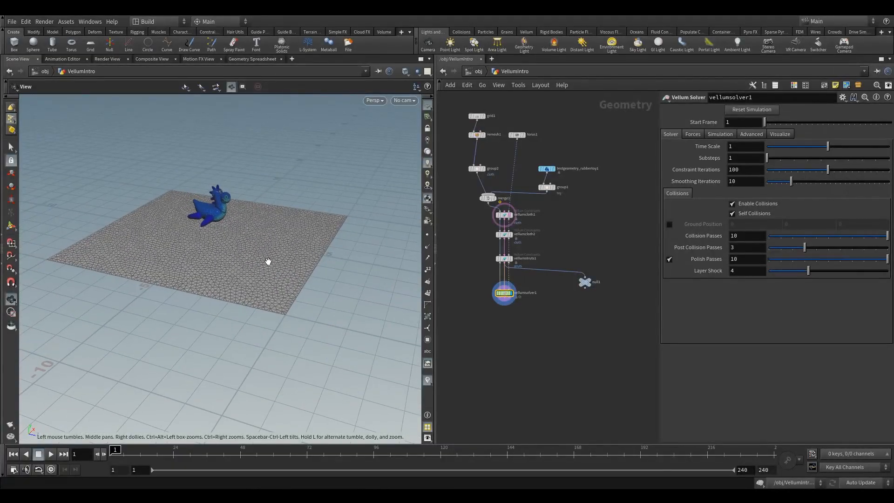
{"action": "left_click", "coordinate": [39, 457]}
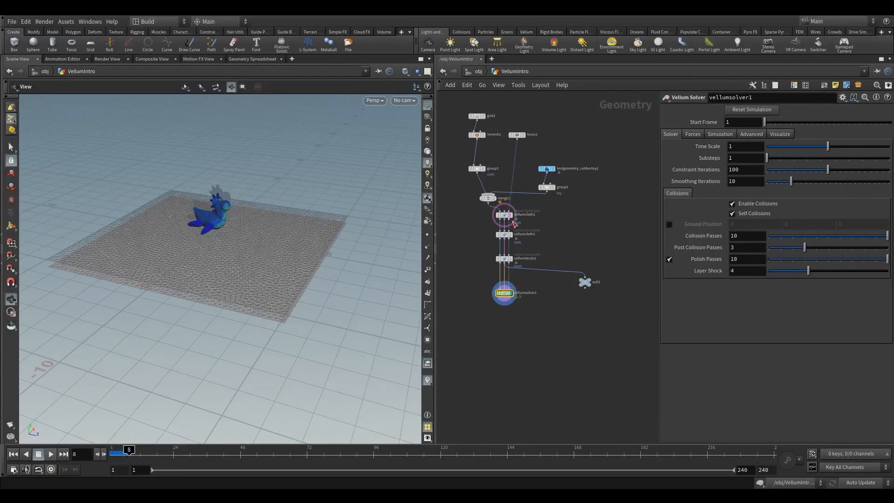
{"action": "left_click", "coordinate": [15, 456]}
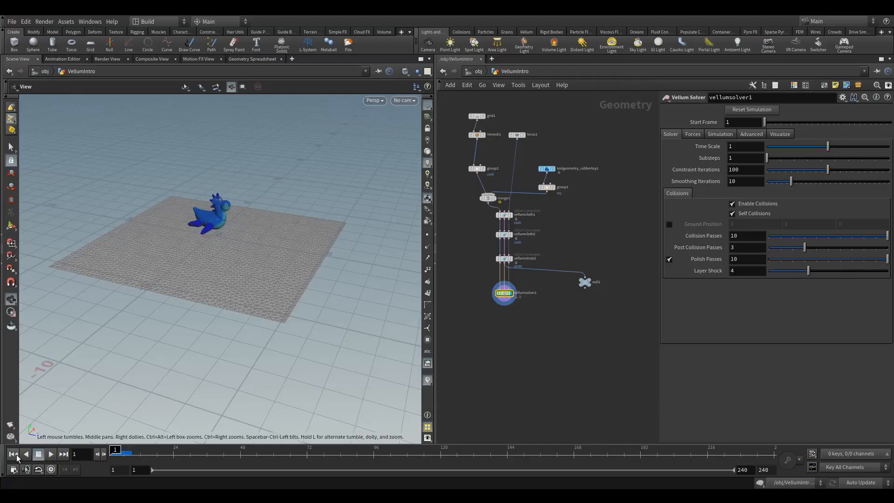
{"action": "left_click", "coordinate": [38, 459]}
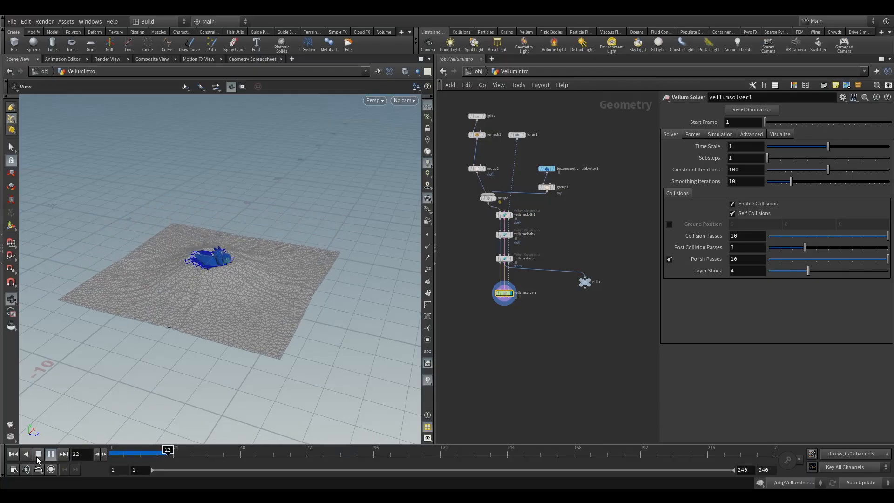
{"action": "left_click", "coordinate": [37, 458]}
{"action": "right_click_drag", "start_coordinate": [188, 266], "coordinate": [395, 247]}
{"action": "middle_click_drag", "start_coordinate": [261, 311], "coordinate": [240, 270]}
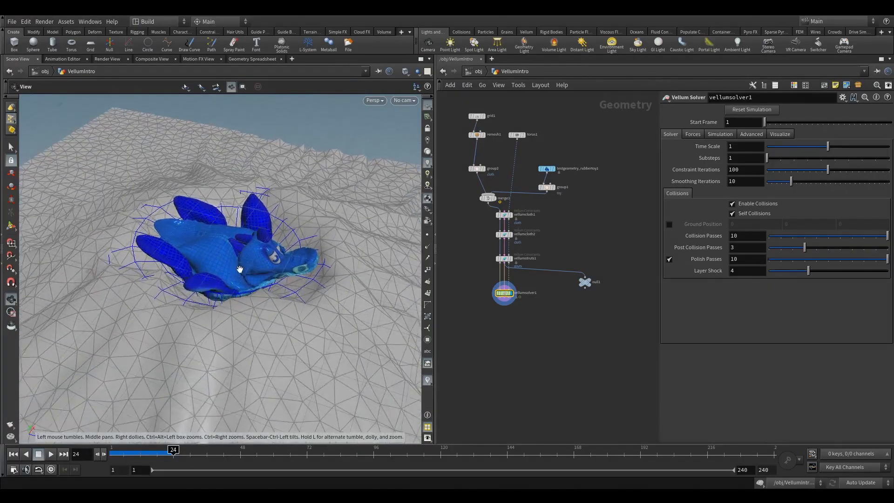
{"action": "left_click_drag", "start_coordinate": [240, 269], "coordinate": [287, 261]}
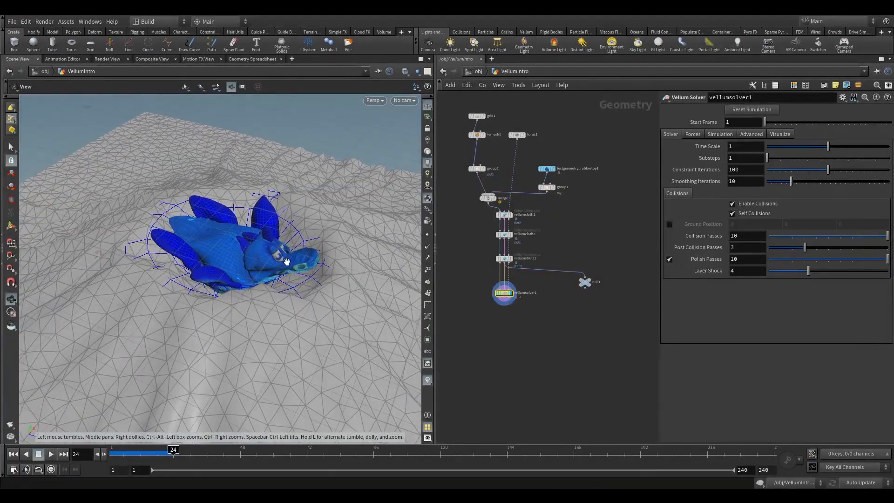
{"action": "left_click_drag", "start_coordinate": [305, 301], "coordinate": [241, 261]}
Step: Run the simulation past frame 40 to watch the cloth and toy settle on the torus, and return to frame 1
{"action": "left_click", "coordinate": [14, 455]}
{"action": "left_click", "coordinate": [49, 454]}
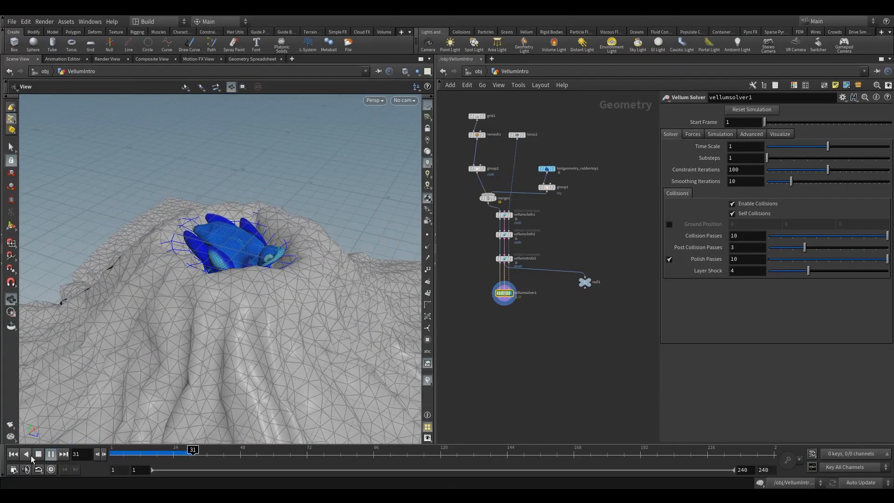
{"action": "left_click", "coordinate": [31, 455]}
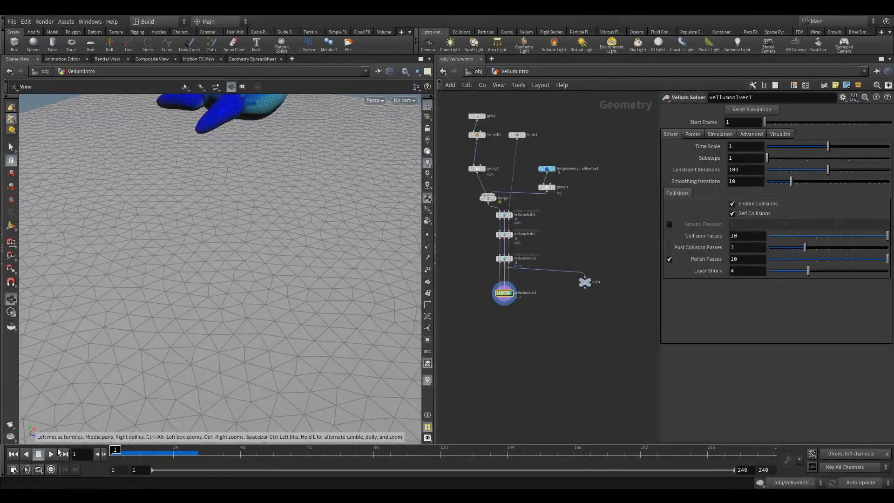
{"action": "left_click", "coordinate": [51, 454]}
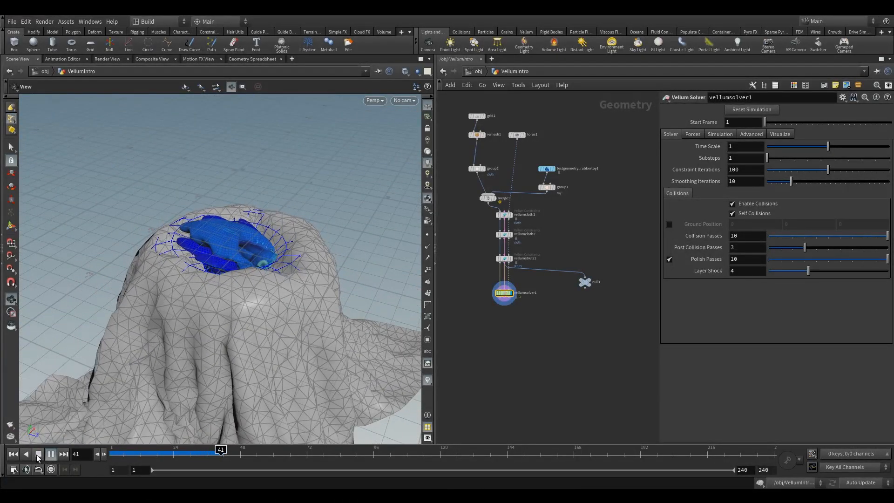
{"action": "left_click", "coordinate": [38, 454]}
{"action": "left_click", "coordinate": [13, 453]}
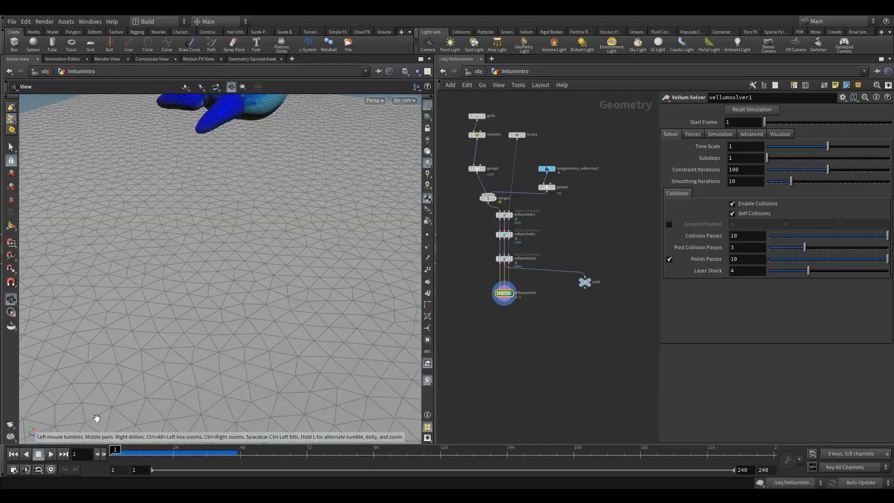
Step: Add a Line node beside the grid1 branch at the head of the network
{"action": "middle_click_drag", "start_coordinate": [579, 194], "coordinate": [580, 276]}
{"action": "left_click", "coordinate": [478, 198]}
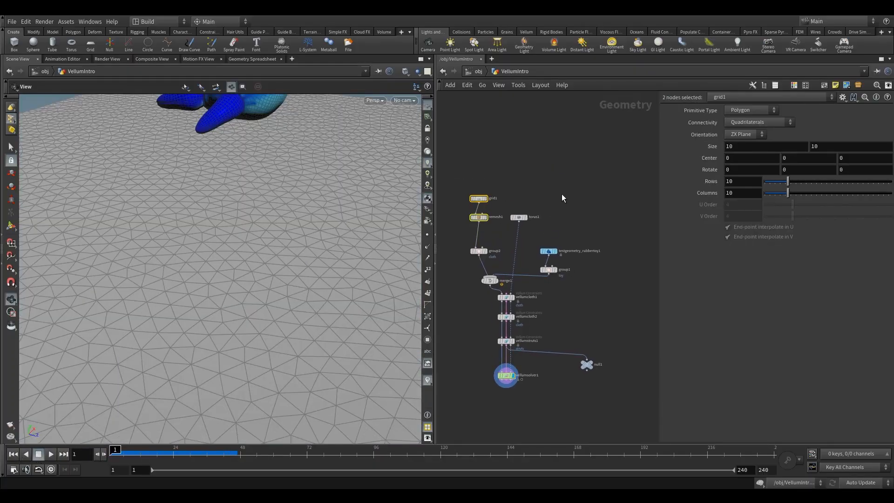
{"action": "key", "text": "Tab"}
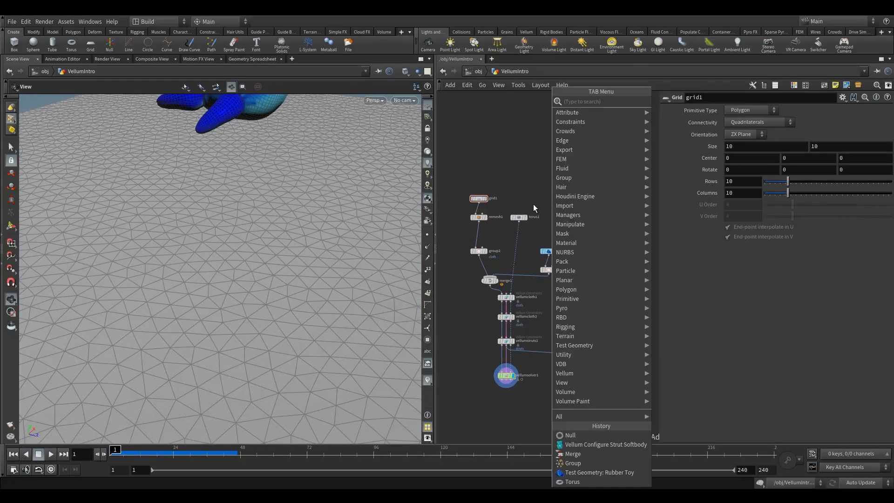
{"action": "type", "text": "lin"}
{"action": "left_click", "coordinate": [670, 101]}
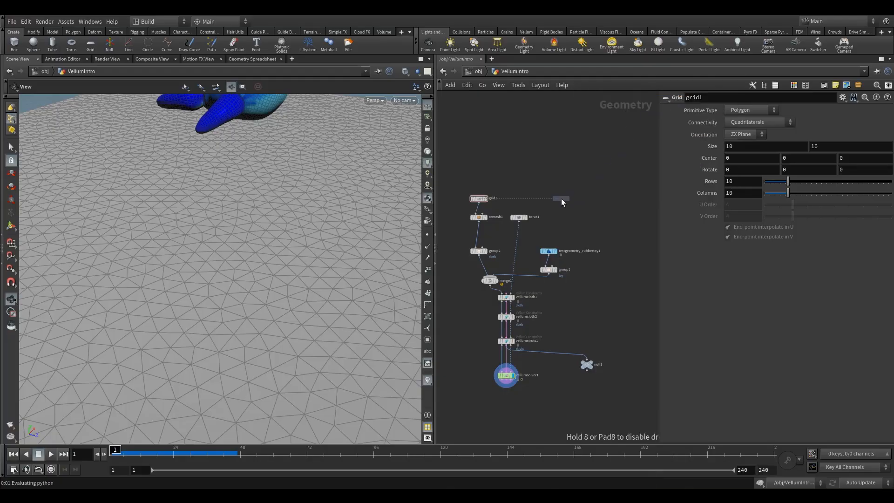
{"action": "left_click", "coordinate": [560, 199]}
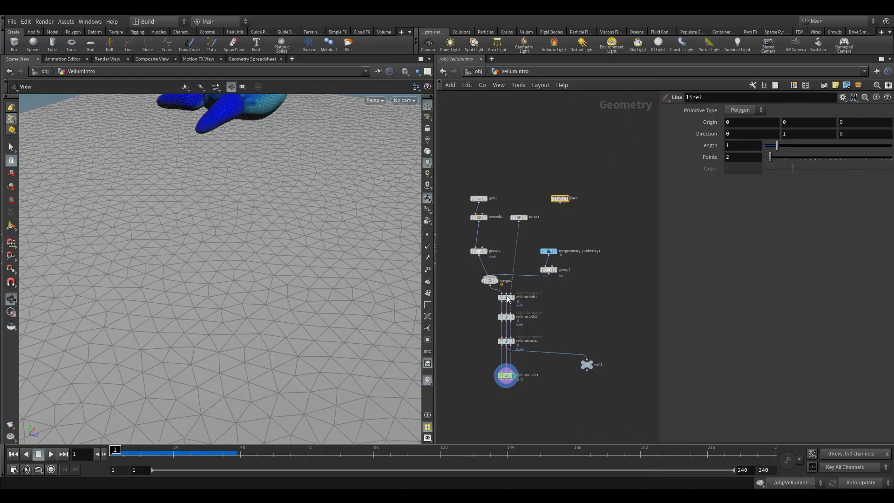
Step: Show merge1 as template geometry and display line1 against it
{"action": "left_click", "coordinate": [503, 287]}
{"action": "right_click_drag", "start_coordinate": [275, 207], "coordinate": [181, 254]}
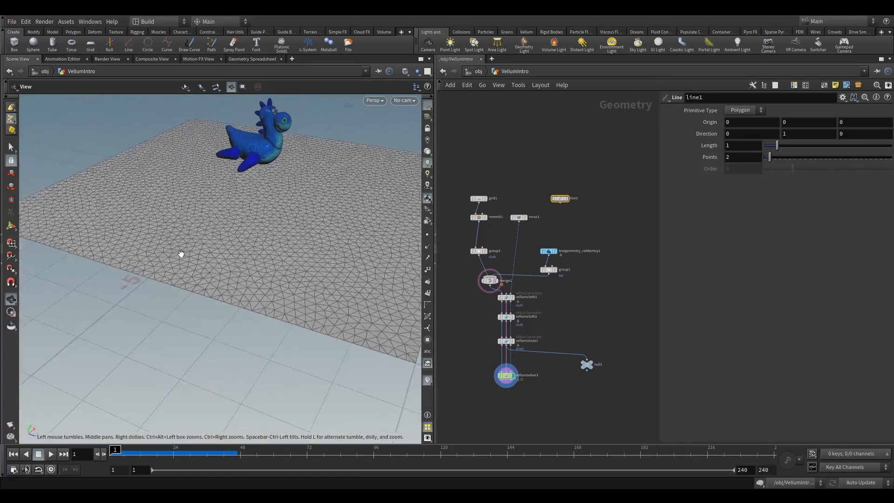
{"action": "left_click_drag", "start_coordinate": [181, 254], "coordinate": [233, 260]}
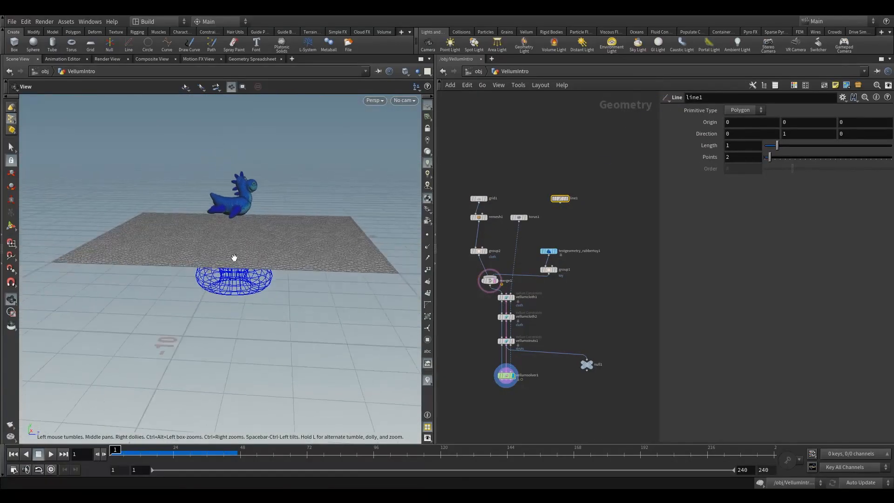
{"action": "left_click", "coordinate": [573, 198]}
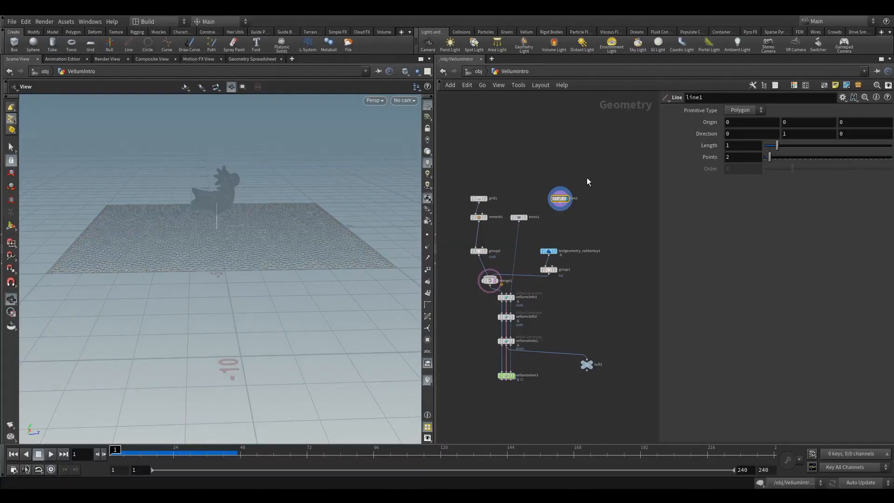
Step: Set line1's length to 3 and its number of points to 20
{"action": "double_click", "coordinate": [746, 147]}
{"action": "type", "text": "3"}
{"action": "key", "text": "Return"}
{"action": "double_click", "coordinate": [745, 161]}
{"action": "type", "text": "10"}
{"action": "key", "text": "Return"}
{"action": "double_click", "coordinate": [727, 160]}
{"action": "type", "text": "20"}
{"action": "key", "text": "Return"}
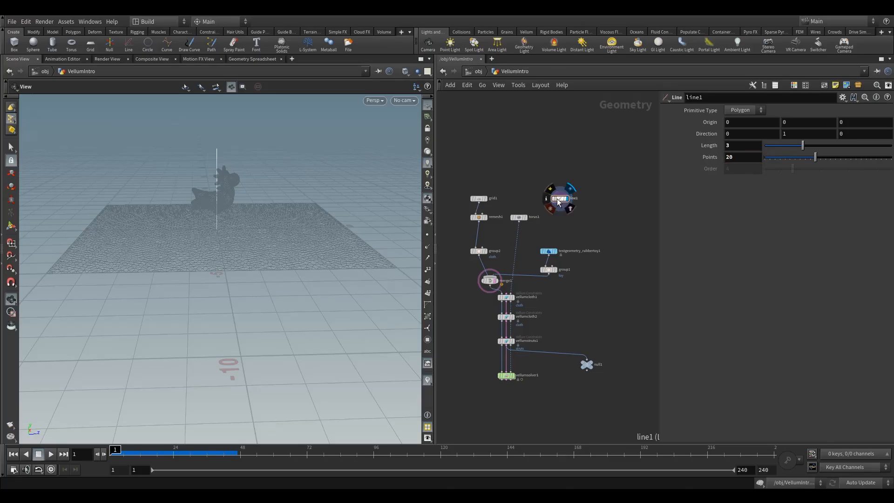
{"action": "mouse_move", "coordinate": [228, 237]}
{"action": "left_mouse_down"}
{"action": "mouse_move", "coordinate": [242, 216]}
{"action": "mouse_move", "coordinate": [216, 246]}
{"action": "left_mouse_up"}
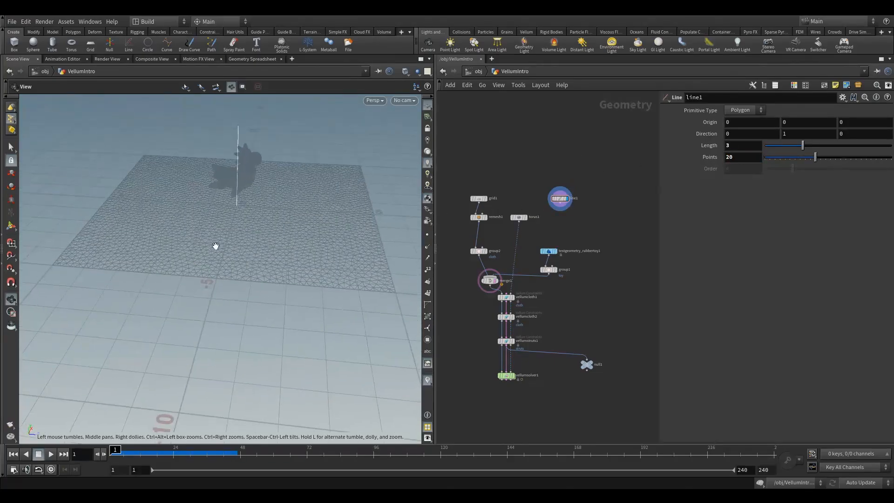
Step: Move line1's origin away from the toy to X 3.677 and Z 4.40971
{"action": "key", "text": "Return"}
{"action": "left_click_drag", "start_coordinate": [246, 207], "coordinate": [355, 211]}
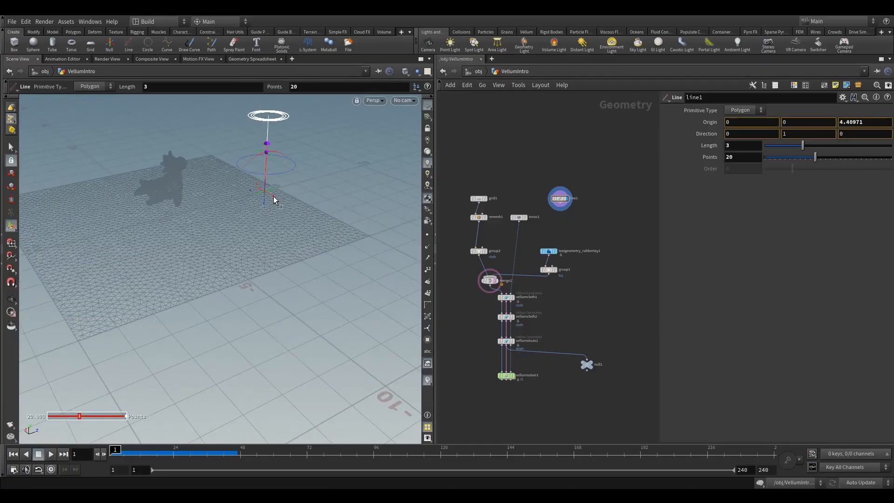
{"action": "left_click_drag", "start_coordinate": [273, 196], "coordinate": [222, 168]}
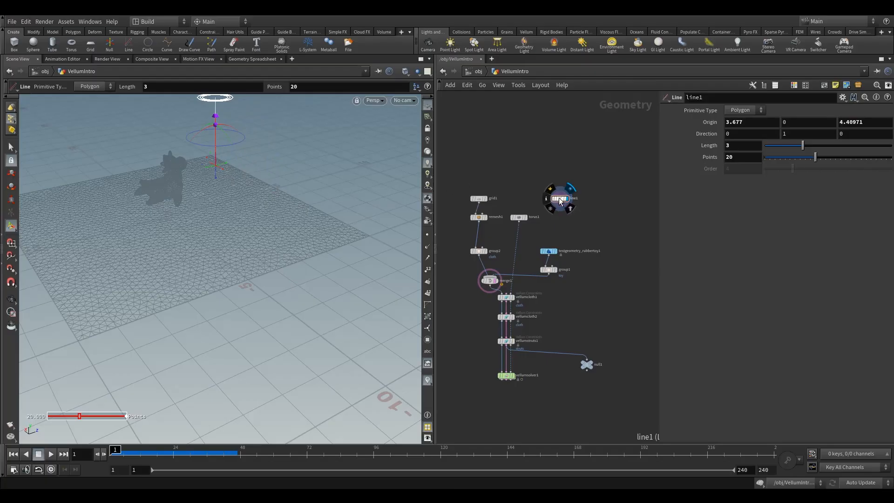
{"action": "left_click_drag", "start_coordinate": [559, 199], "coordinate": [594, 200], "text": "alt"}
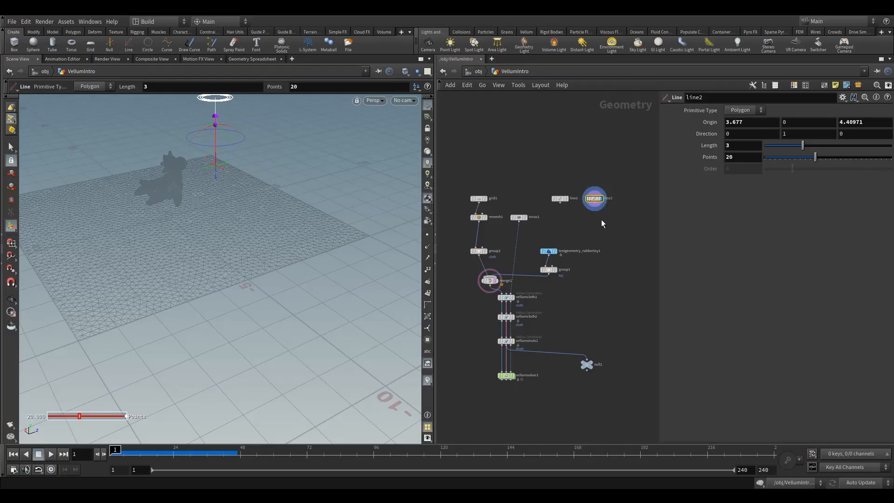
{"action": "key", "text": "Delete"}
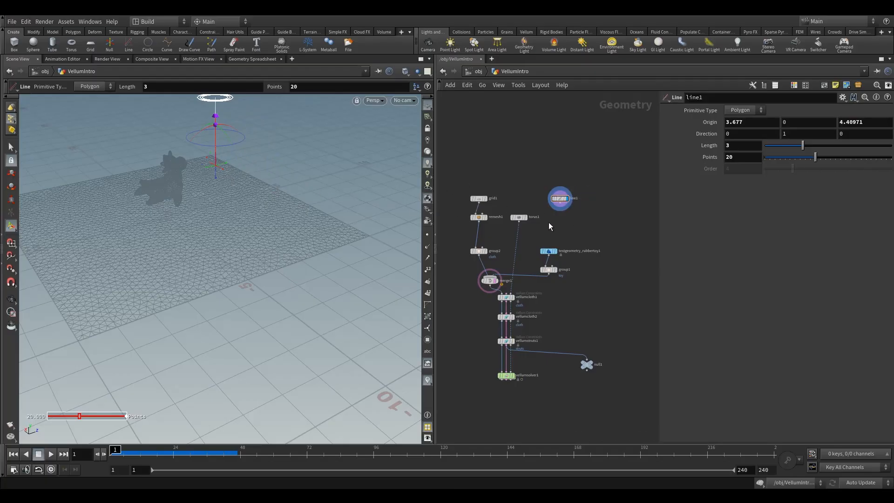
Step: Add a Group node below line1, connected to it, and name its group line
{"action": "key", "text": "Tab"}
{"action": "type", "text": "gr"}
{"action": "left_click", "coordinate": [677, 112]}
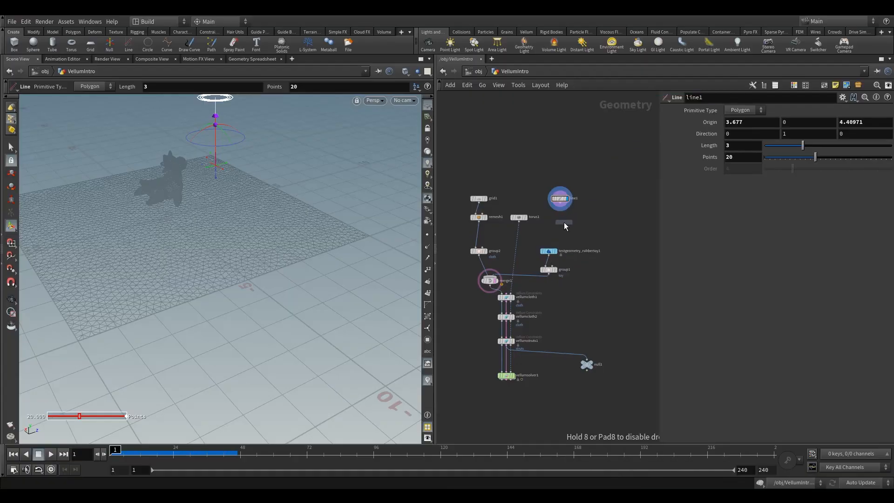
{"action": "left_click", "coordinate": [561, 222]}
{"action": "scroll", "coordinate": [566, 208], "scroll_direction": "up", "scroll_amount": 4}
{"action": "left_click_drag", "start_coordinate": [554, 197], "coordinate": [546, 229]}
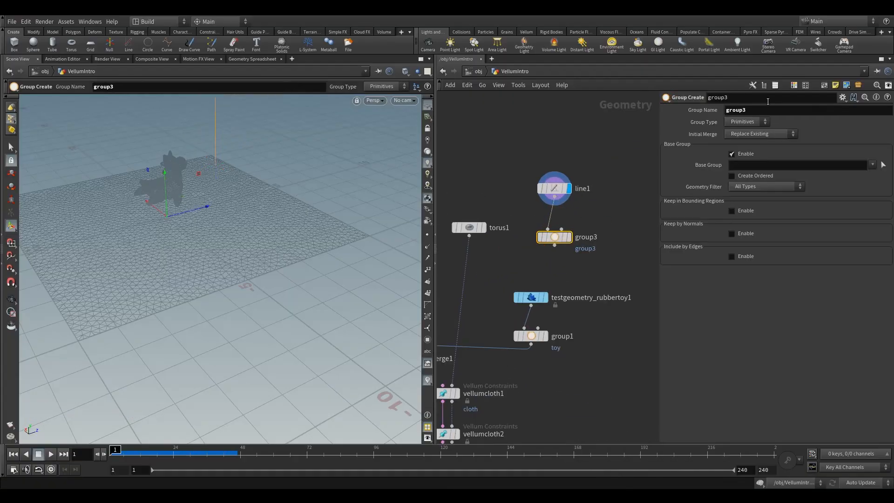
{"action": "type", "text": "lin"}
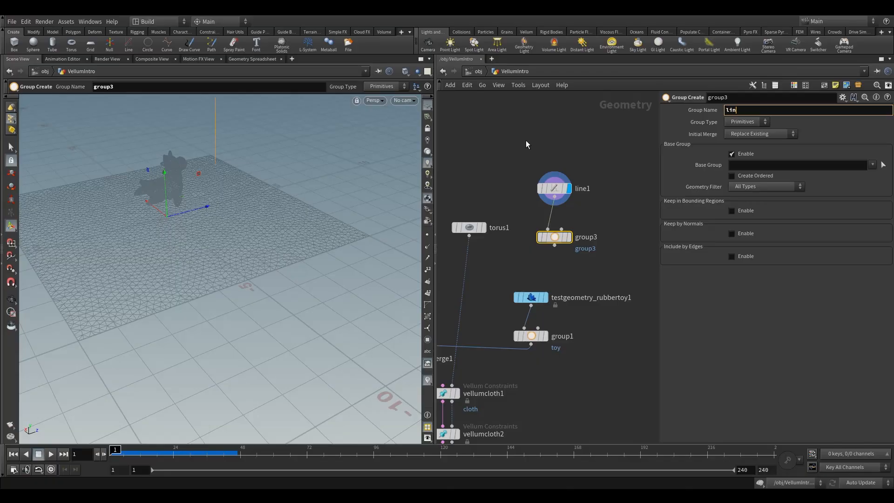
{"action": "type", "text": "e"}
{"action": "key", "text": "Return"}
Step: Connect group3's output into merge1 alongside the cloth and toy branches
{"action": "middle_click_drag", "start_coordinate": [511, 216], "coordinate": [542, 163]}
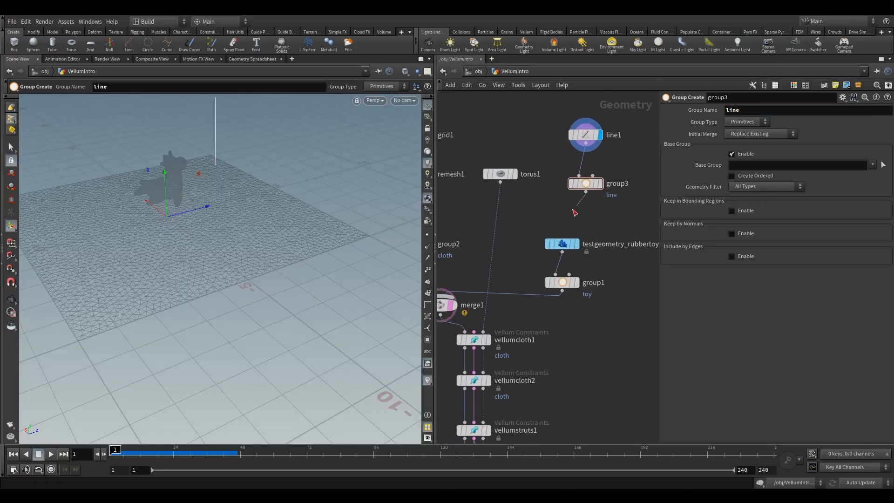
{"action": "left_click_drag", "start_coordinate": [586, 197], "coordinate": [451, 298]}
{"action": "key", "text": "h"}
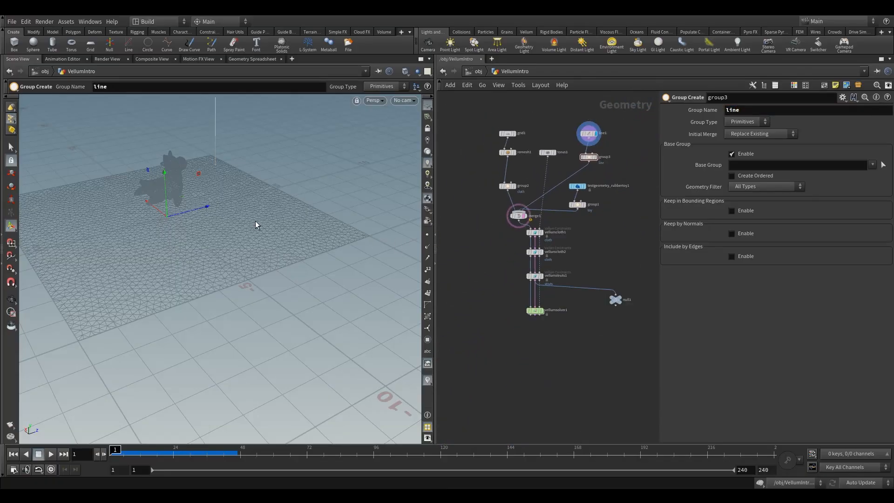
{"action": "left_click", "coordinate": [11, 298]}
{"action": "left_click_drag", "start_coordinate": [55, 280], "coordinate": [326, 275]}
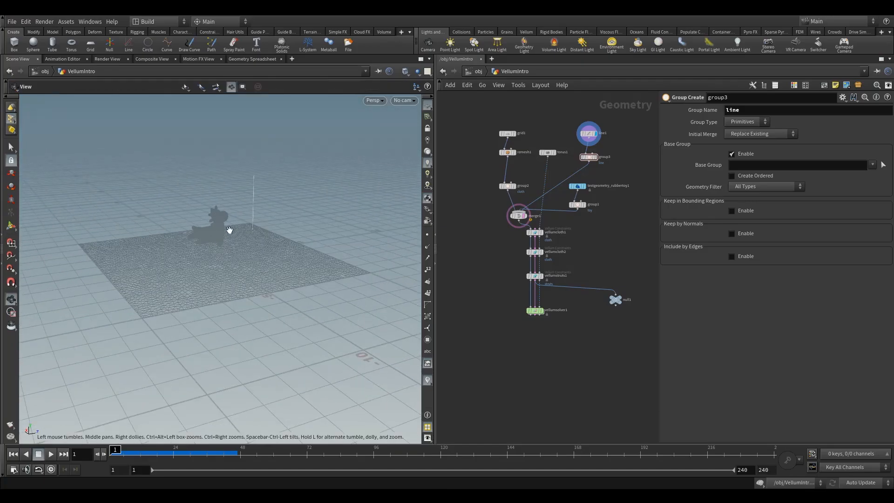
Step: Align merge1 beneath group2 and turn off its template display
{"action": "left_click_drag", "start_coordinate": [512, 299], "coordinate": [554, 341]}
{"action": "scroll", "coordinate": [562, 241], "scroll_direction": "up", "scroll_amount": 3}
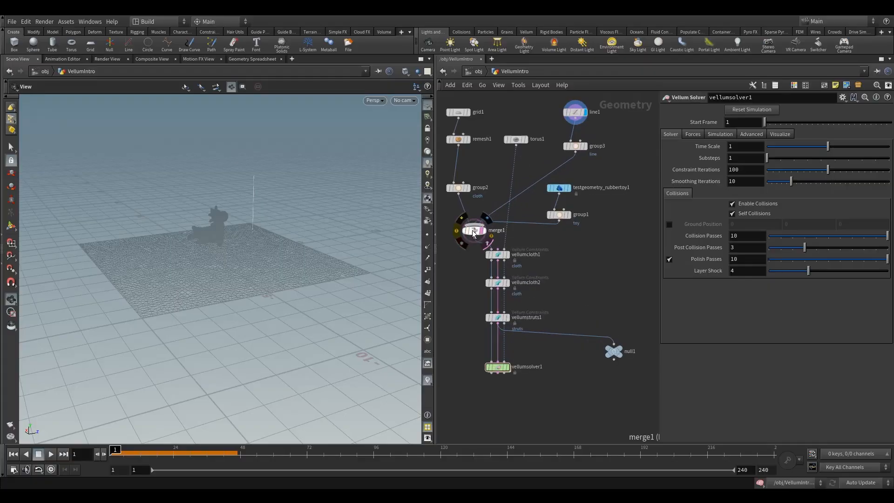
{"action": "left_click", "coordinate": [459, 240]}
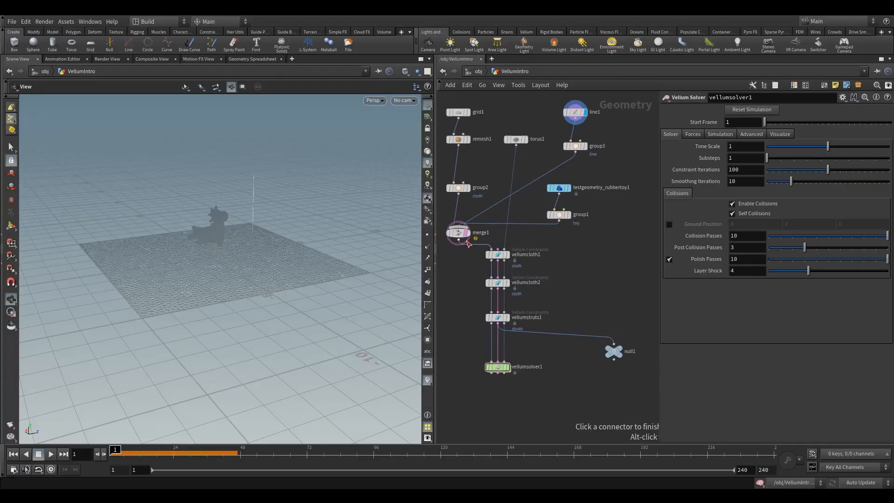
{"action": "left_click", "coordinate": [472, 245]}
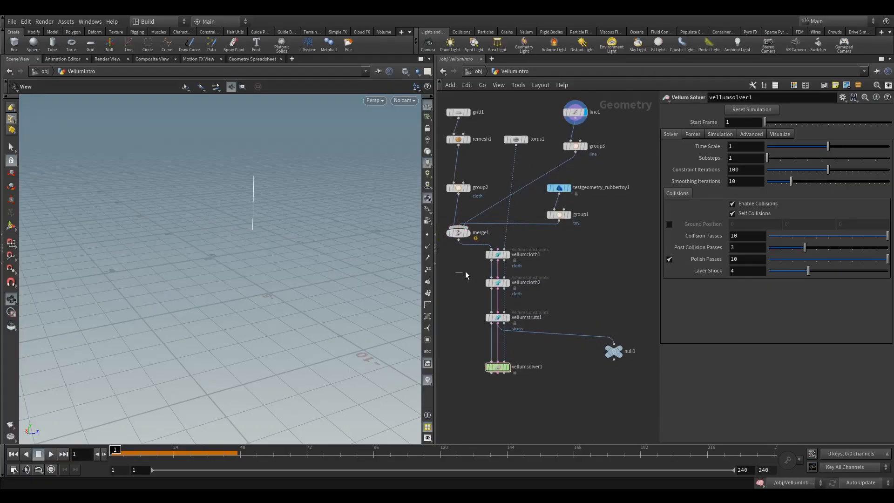
{"action": "middle_click_drag", "start_coordinate": [457, 293], "coordinate": [488, 267]}
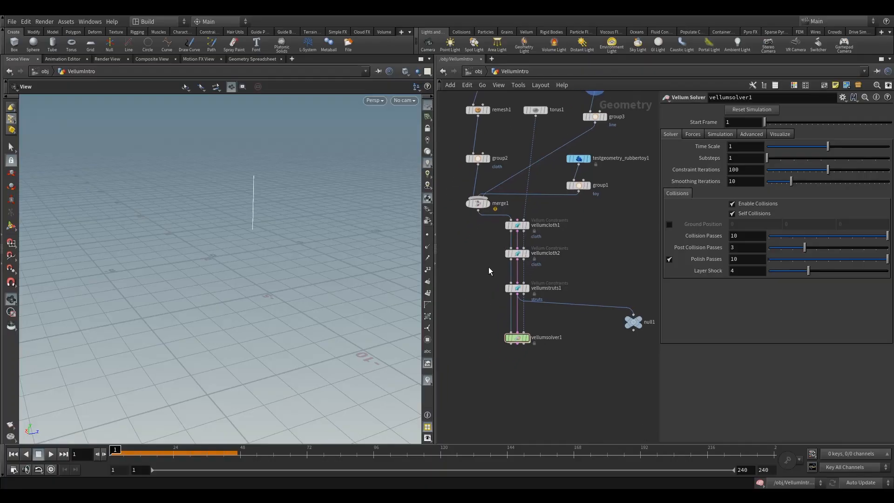
Step: Add a Vellum Constraints node and insert it between vellumcloth2 and vellumstruts1
{"action": "key", "text": "Tab"}
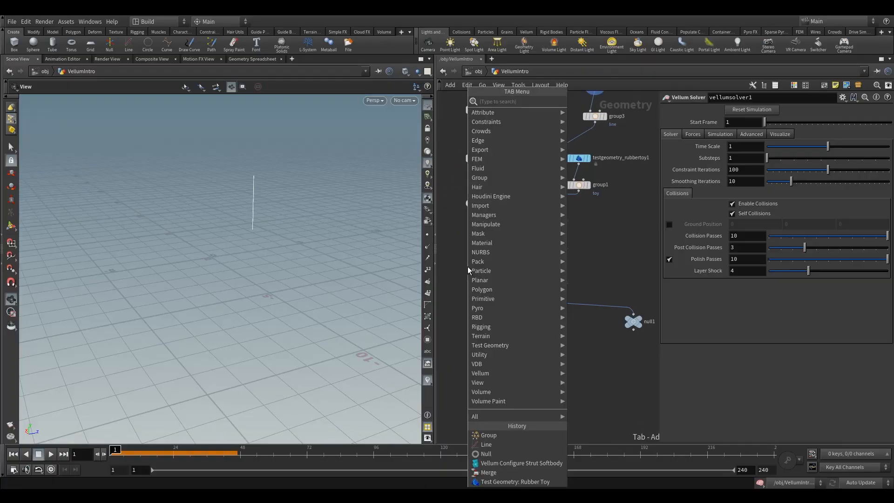
{"action": "type", "text": "vell"}
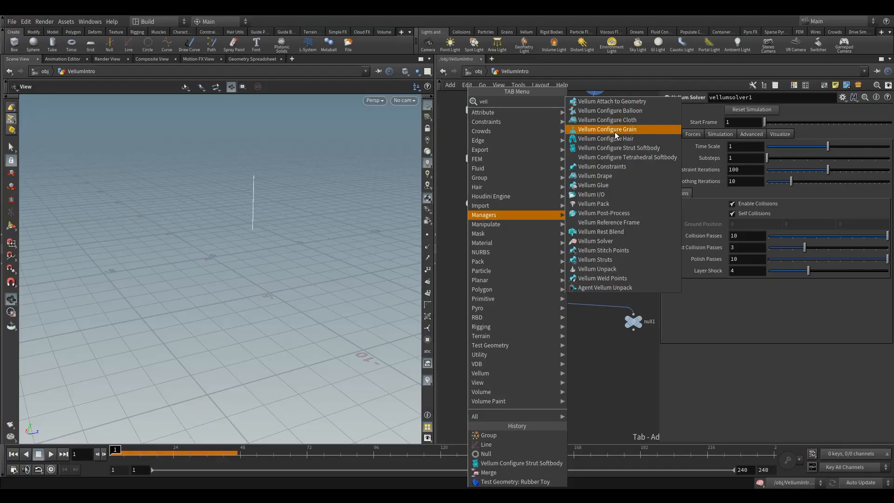
{"action": "left_click", "coordinate": [613, 167]}
{"action": "left_click", "coordinate": [486, 278]}
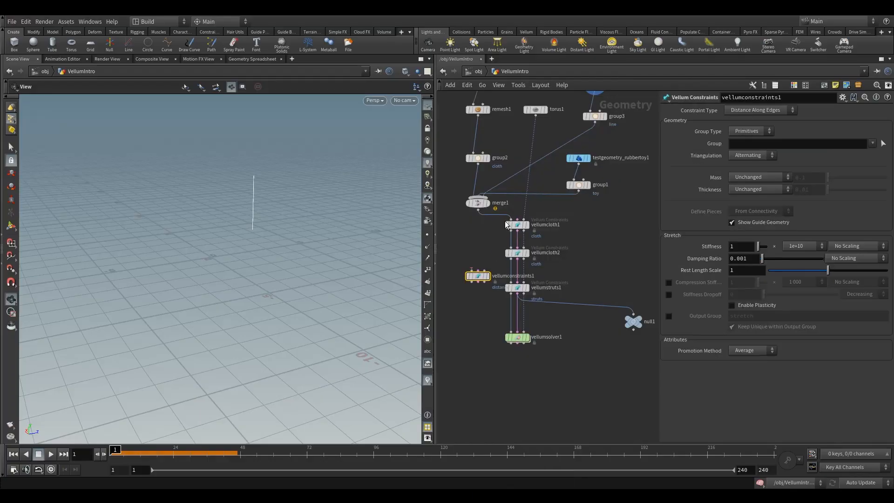
{"action": "left_click", "coordinate": [516, 253]}
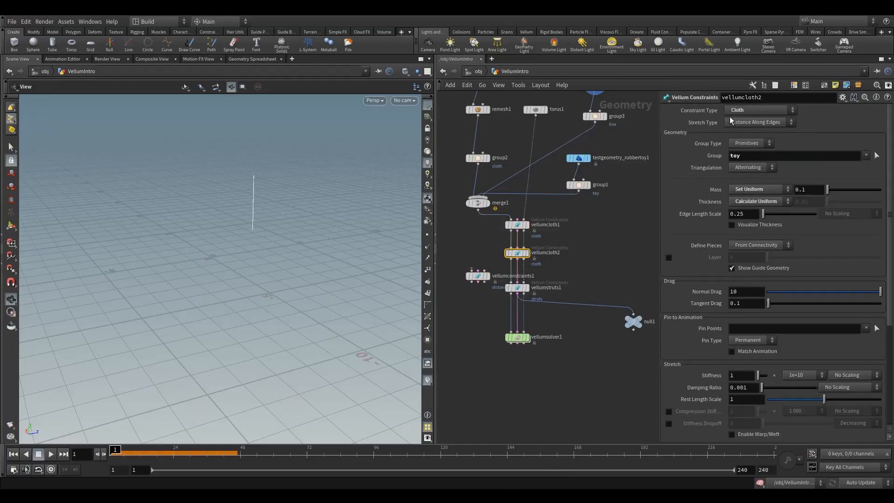
{"action": "left_click", "coordinate": [750, 110]}
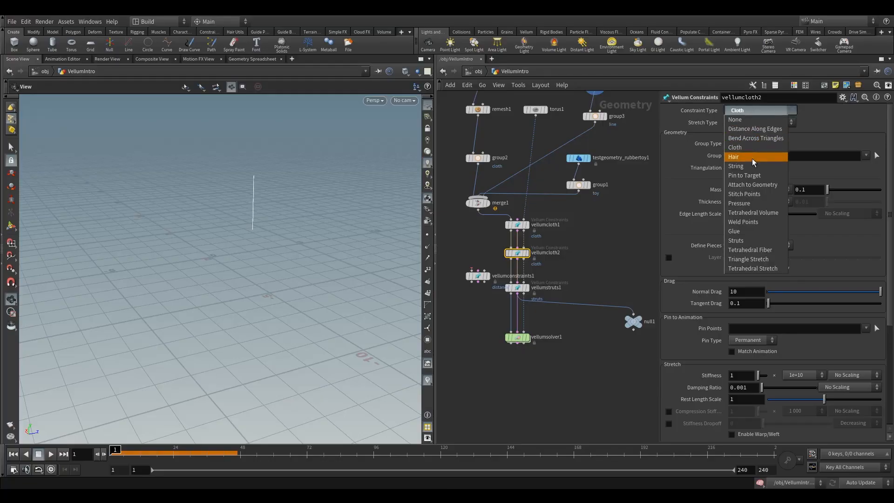
{"action": "left_click", "coordinate": [611, 247]}
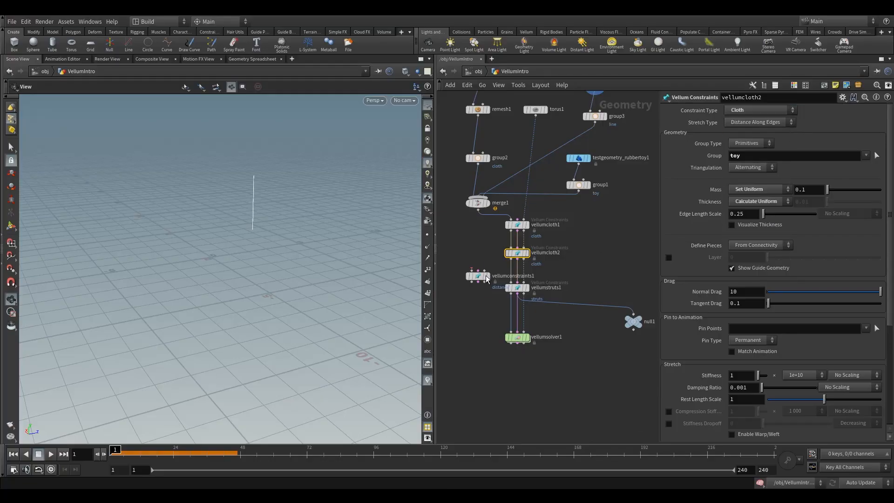
{"action": "left_click_drag", "start_coordinate": [477, 277], "coordinate": [516, 276]}
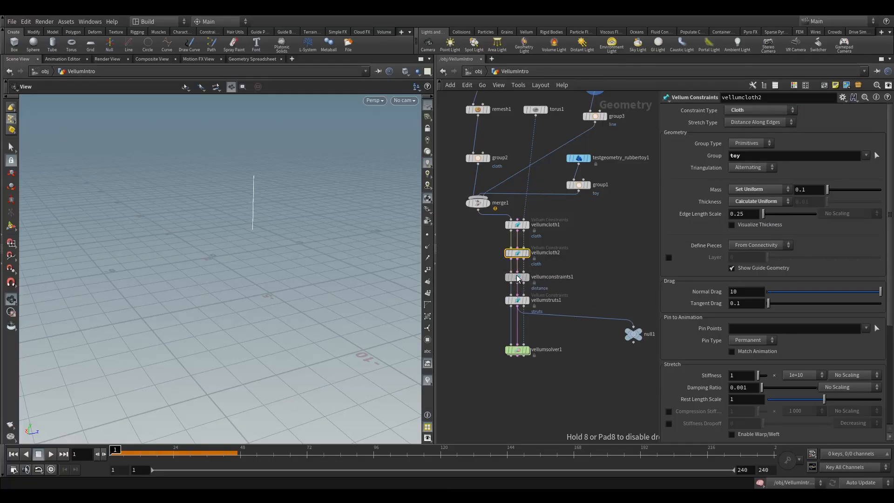
Step: Try to set vellumcloth2's constraint type to String and add the line group to its group
{"action": "left_click", "coordinate": [747, 110]}
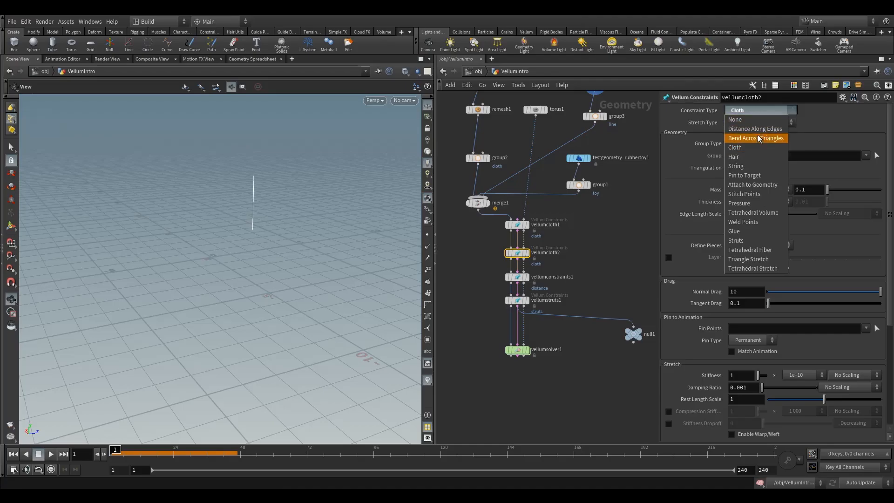
{"action": "left_click", "coordinate": [740, 166]}
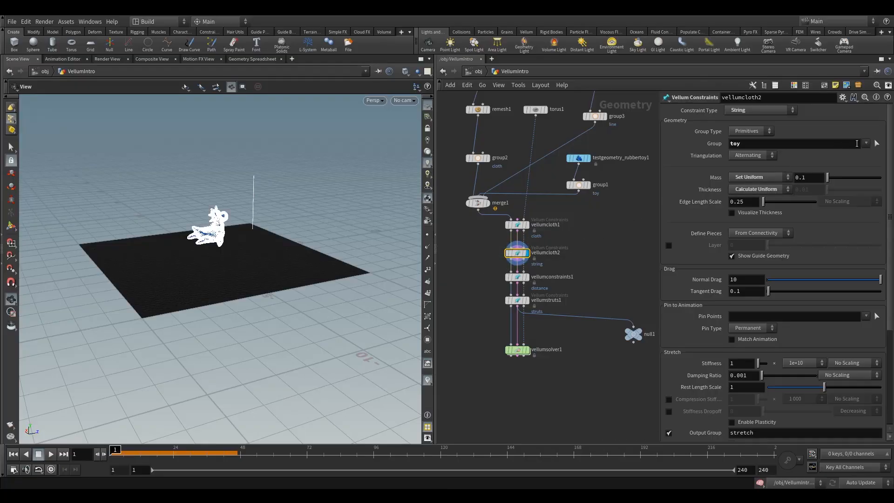
{"action": "left_click", "coordinate": [866, 144]}
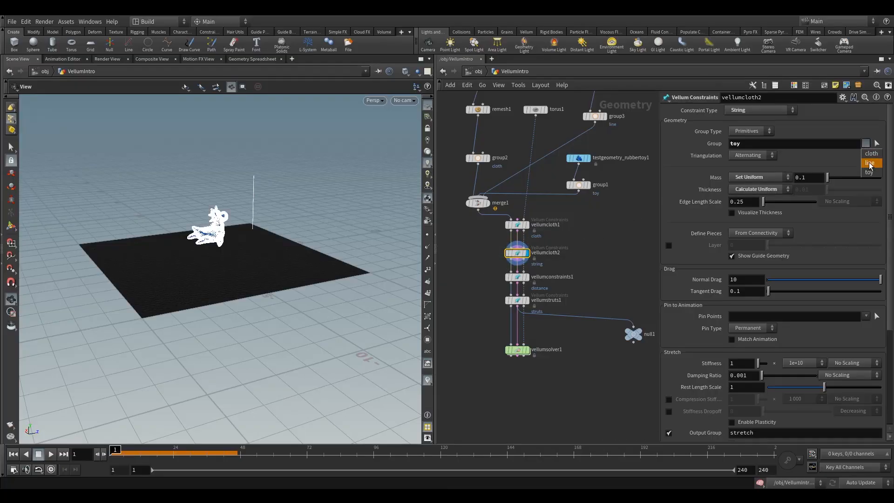
{"action": "left_click", "coordinate": [869, 163]}
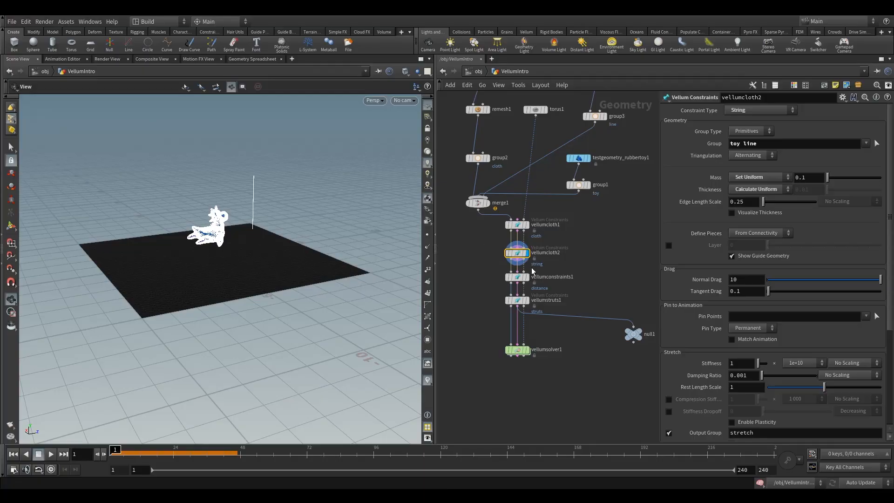
{"action": "left_click", "coordinate": [517, 278]}
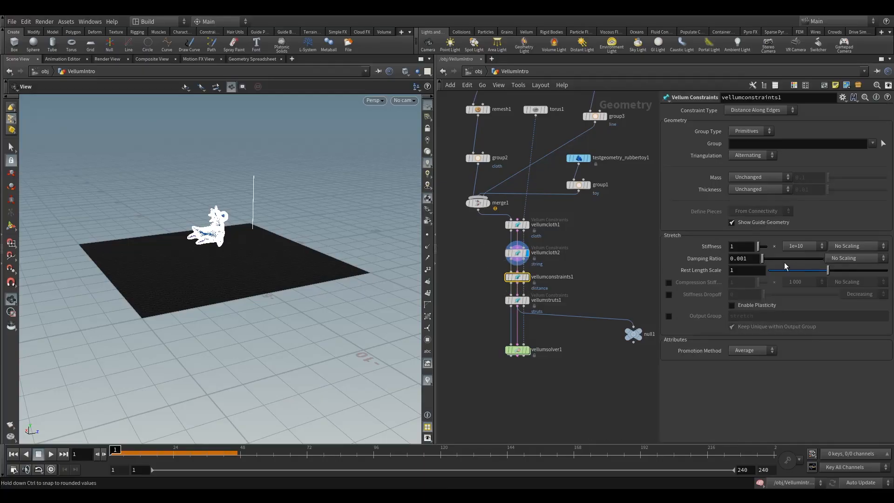
Step: Undo the display, group and constraint type changes made on vellumcloth2
{"action": "key", "text": "ctrl+z"}
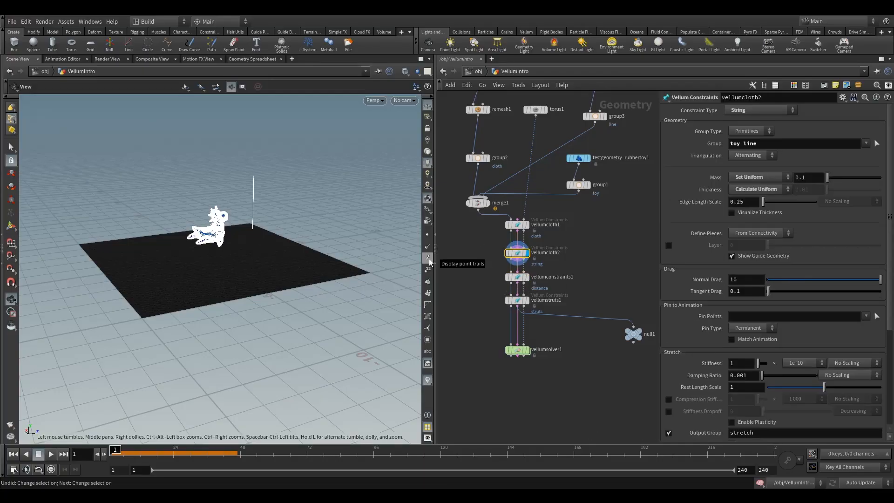
{"action": "key", "text": "ctrl+z"}
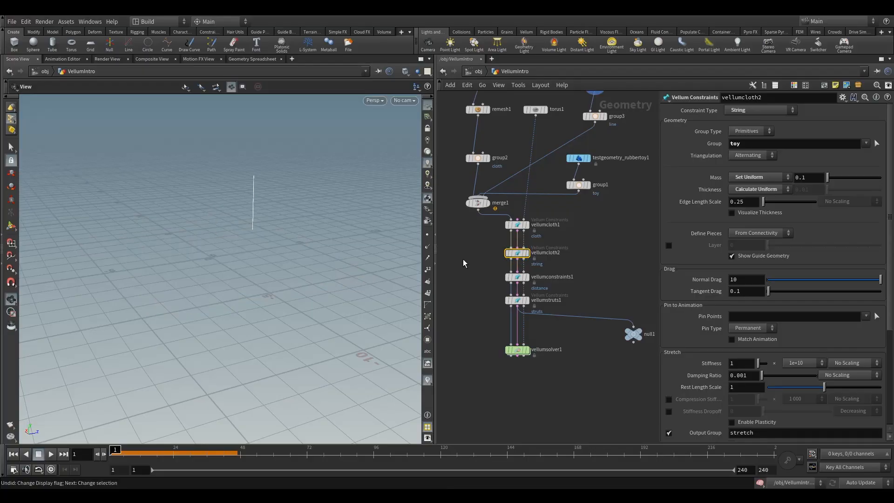
{"action": "key", "text": "ctrl+z"}
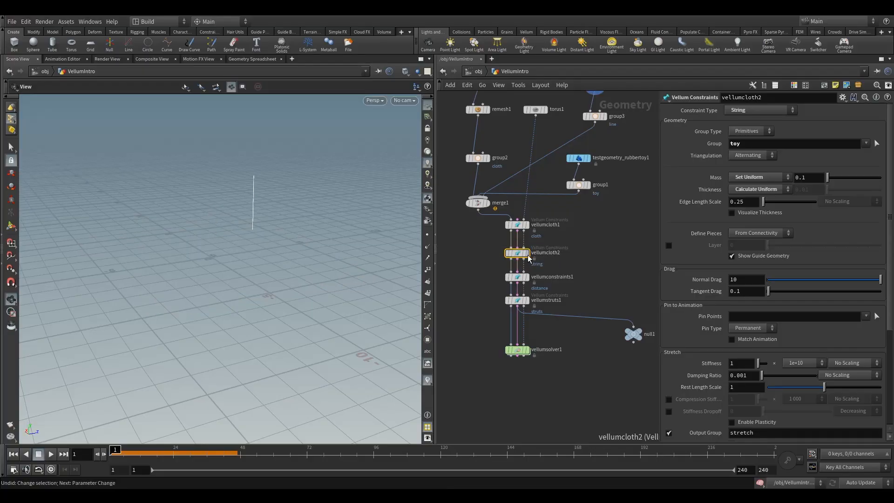
{"action": "key", "text": "ctrl+z"}
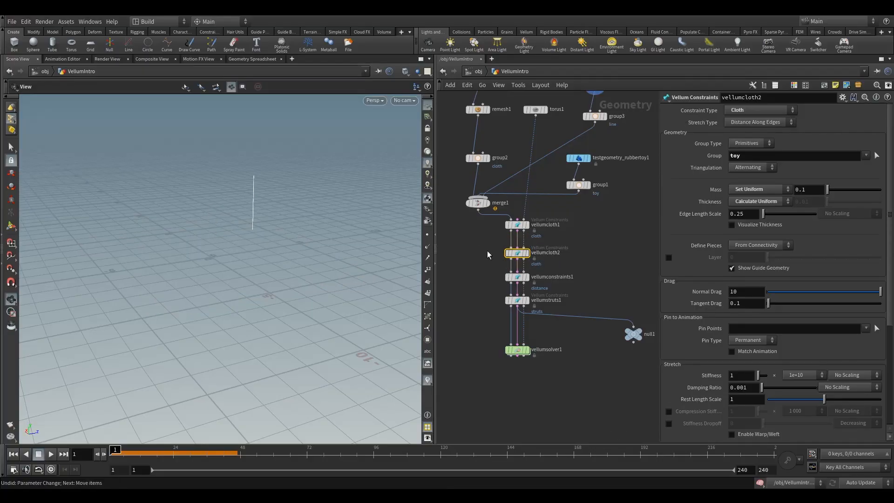
Step: Set vellumconstraints1's constraint type to String and its group to line
{"action": "left_click", "coordinate": [516, 277]}
{"action": "left_click", "coordinate": [754, 110]}
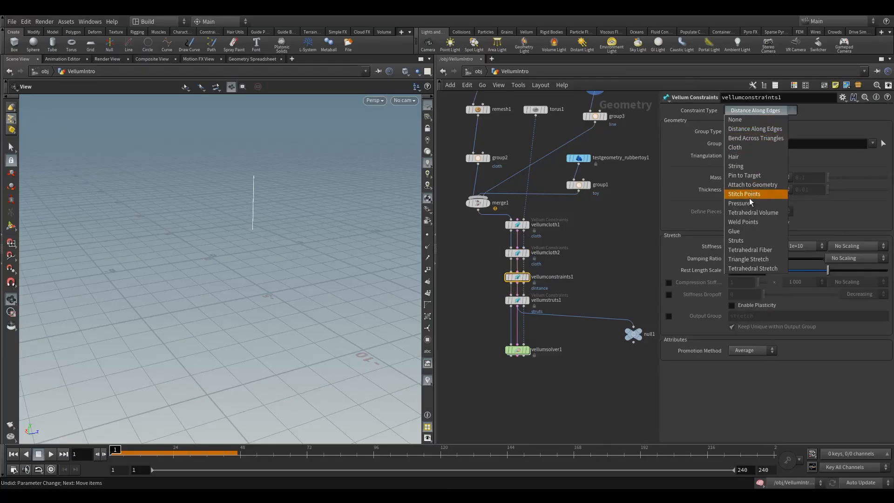
{"action": "left_click", "coordinate": [744, 163]}
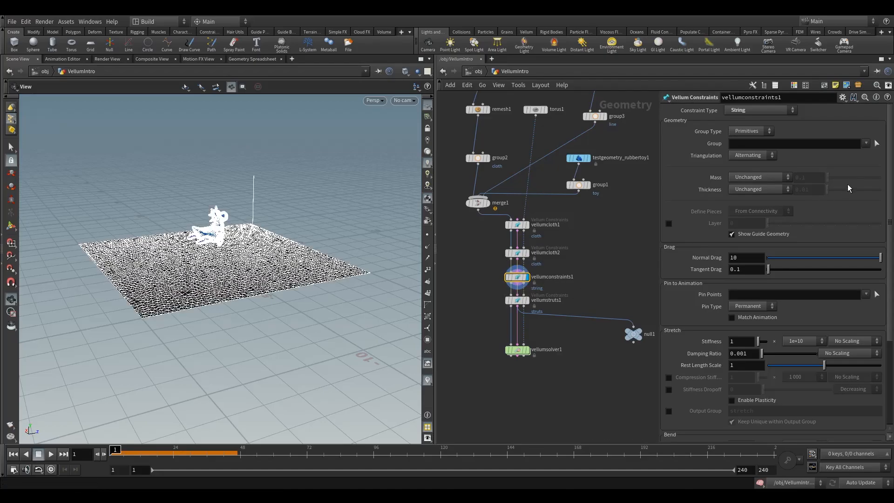
{"action": "left_click", "coordinate": [866, 144]}
{"action": "left_click", "coordinate": [869, 167]}
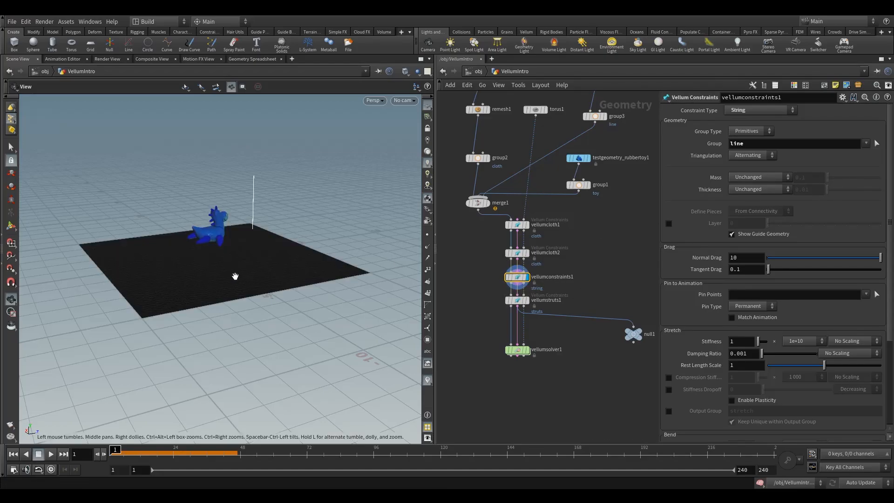
{"action": "left_click_drag", "start_coordinate": [236, 278], "coordinate": [203, 301]}
{"action": "scroll", "coordinate": [342, 232], "scroll_direction": "up", "scroll_amount": 3}
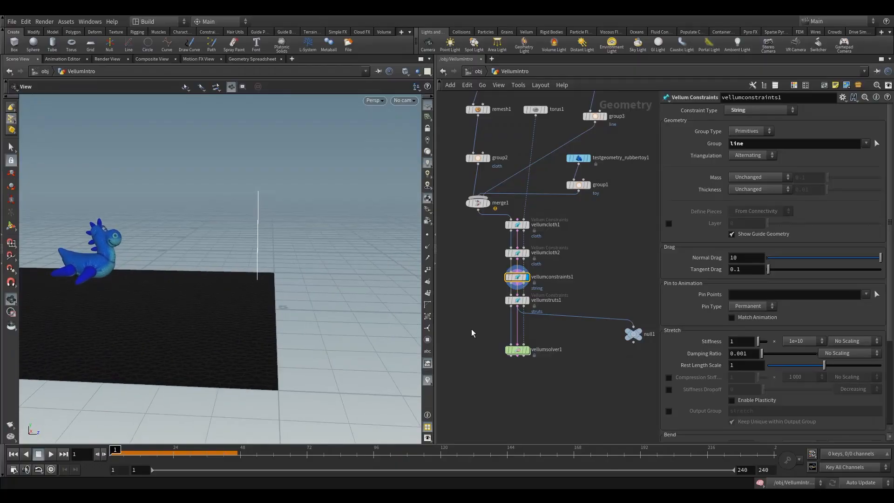
Step: Move vellumstruts1 down the network to open a gap below vellumconstraints1
{"action": "middle_click_drag", "start_coordinate": [490, 290], "coordinate": [492, 257]}
{"action": "left_click_drag", "start_coordinate": [519, 268], "coordinate": [518, 287]}
{"action": "left_click", "coordinate": [473, 273]}
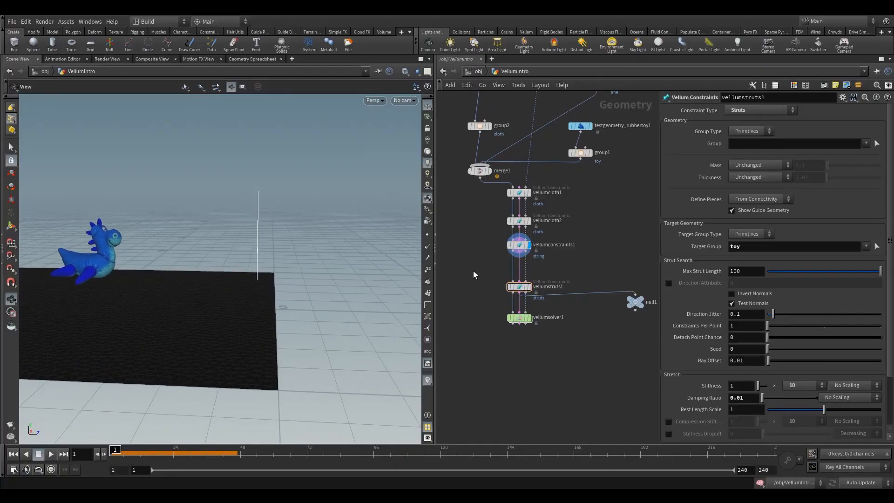
Step: Insert a Vellum Constraints node between vellumconstraints1 and vellumstruts1 and set its constraint type to Glue
{"action": "key", "text": "Tab"}
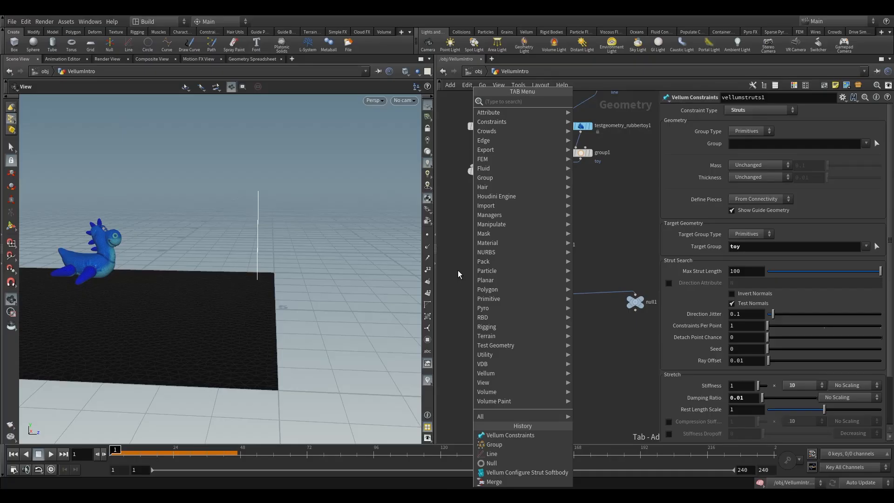
{"action": "type", "text": "constr"}
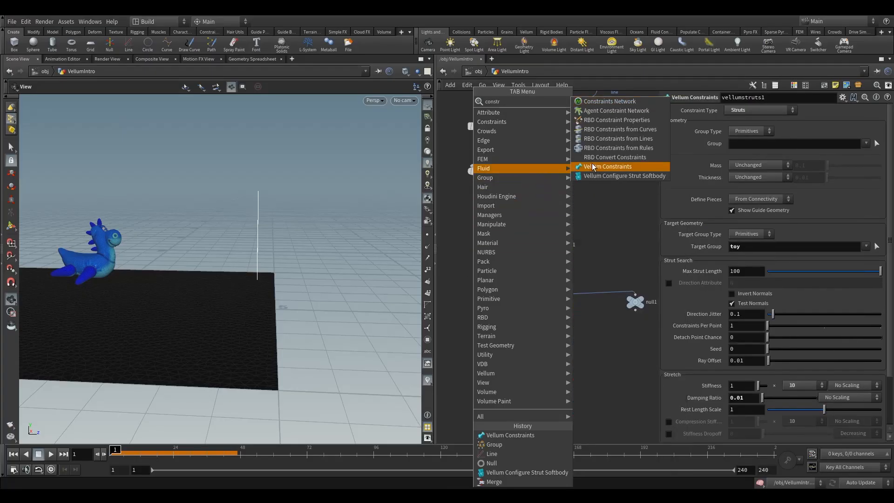
{"action": "left_click", "coordinate": [608, 166]}
{"action": "left_click", "coordinate": [518, 269]}
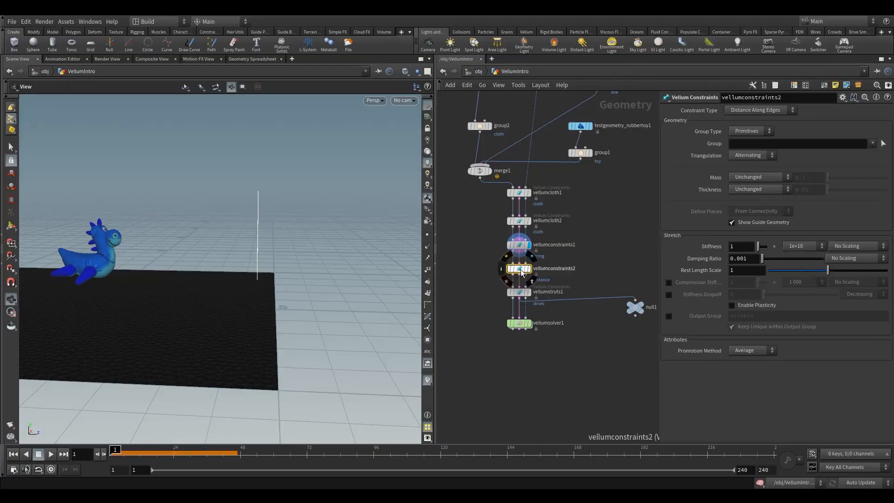
{"action": "left_click", "coordinate": [778, 110]}
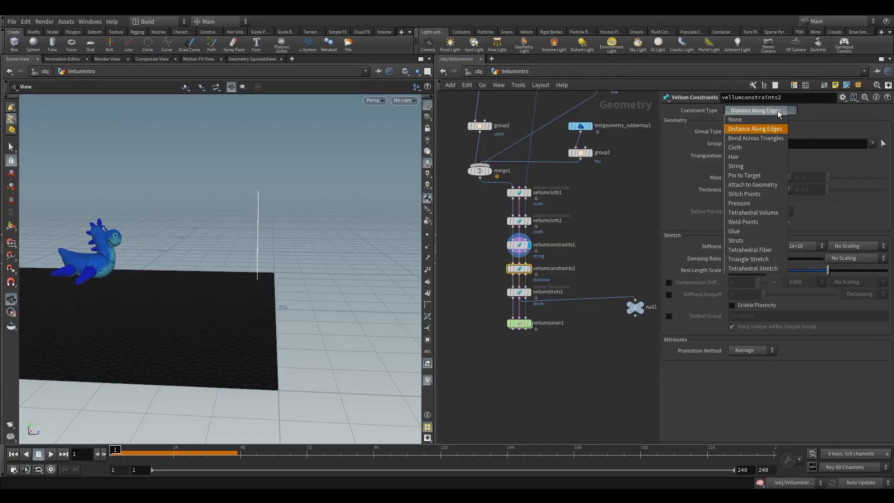
{"action": "left_click", "coordinate": [742, 231]}
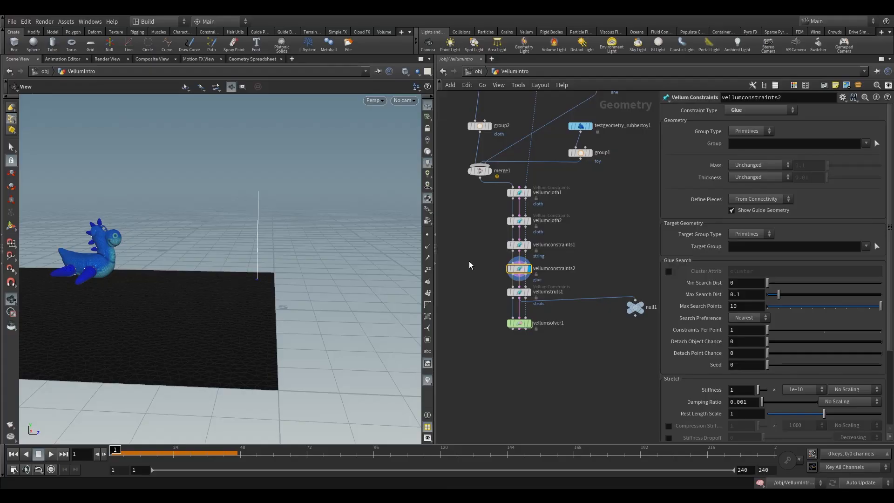
Step: Display vellumconstraints2 and set its group to cloth and its target group to line
{"action": "left_click", "coordinate": [529, 268]}
{"action": "right_click_drag", "start_coordinate": [581, 224], "coordinate": [354, 280]}
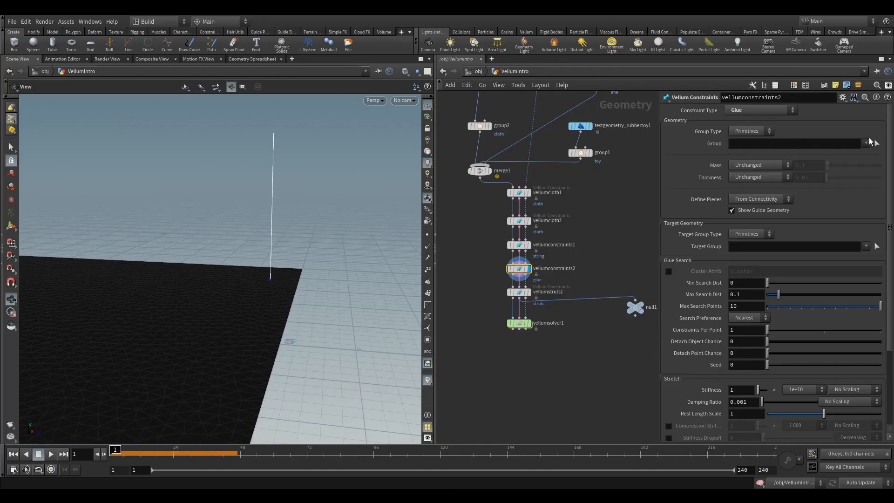
{"action": "left_click", "coordinate": [866, 144]}
{"action": "left_click", "coordinate": [874, 153]}
{"action": "left_click", "coordinate": [866, 247]}
{"action": "left_click", "coordinate": [871, 257]}
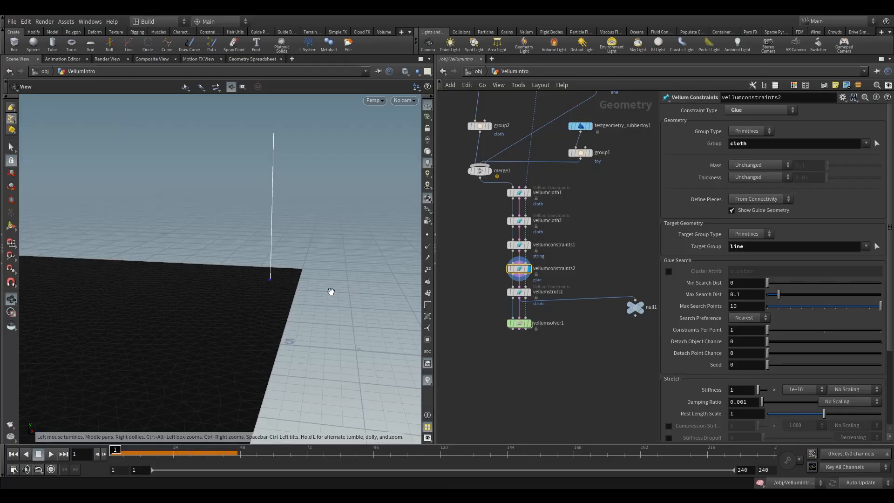
Step: Move vellumsolver1 further down the network and display it to briefly play the simulation
{"action": "scroll", "coordinate": [331, 291], "scroll_direction": "down", "scroll_amount": 5}
{"action": "left_click_drag", "start_coordinate": [331, 291], "coordinate": [241, 308]}
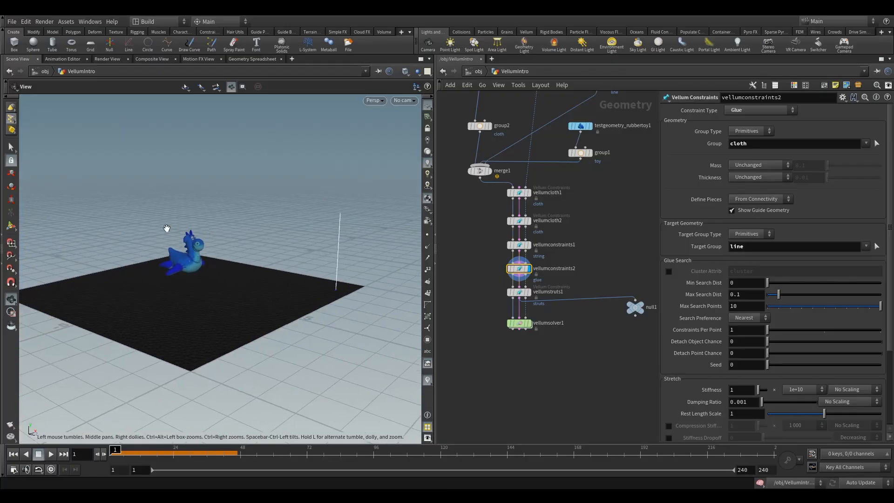
{"action": "left_click_drag", "start_coordinate": [520, 323], "coordinate": [511, 342]}
{"action": "left_click", "coordinate": [533, 319]}
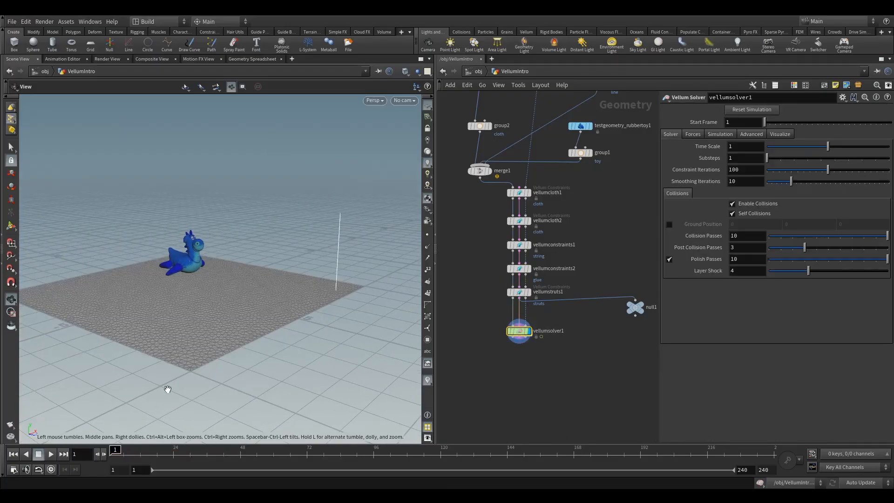
{"action": "left_click", "coordinate": [46, 454]}
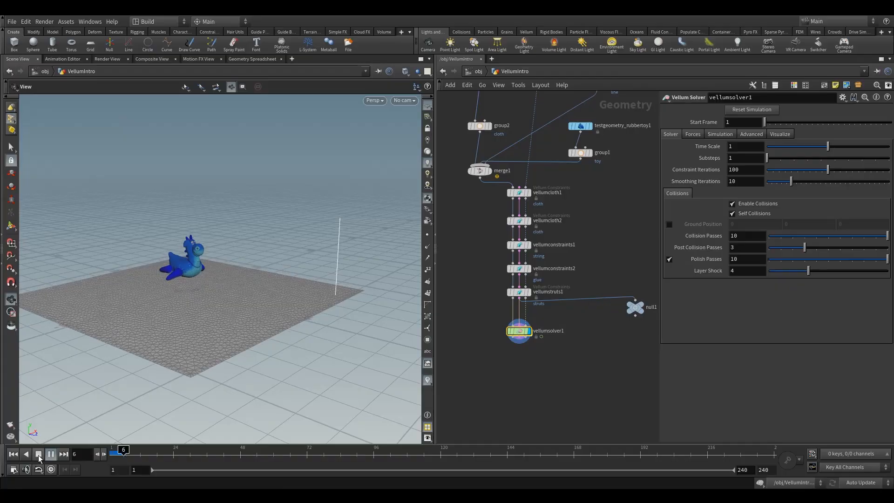
{"action": "left_click", "coordinate": [39, 454]}
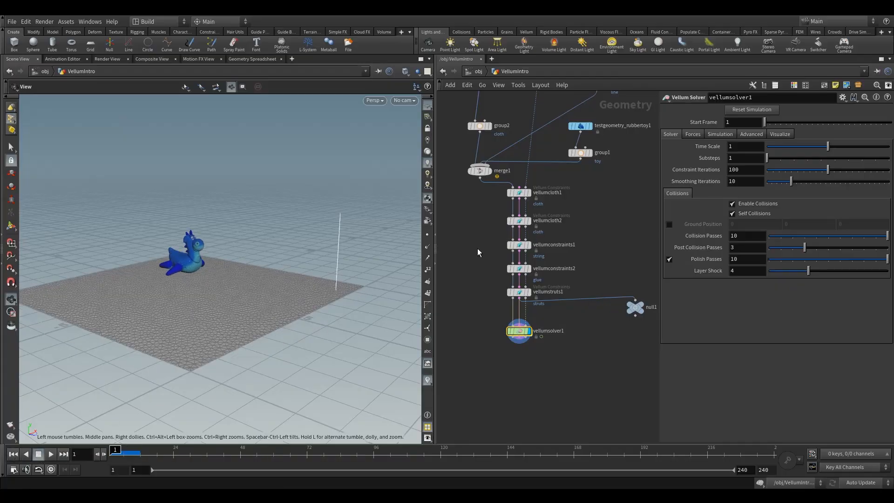
Step: Pick the top point of the line, 15797, as the pin point of vellumconstraints1
{"action": "scroll", "coordinate": [479, 251], "scroll_direction": "up", "scroll_amount": 1}
{"action": "left_click", "coordinate": [526, 244]}
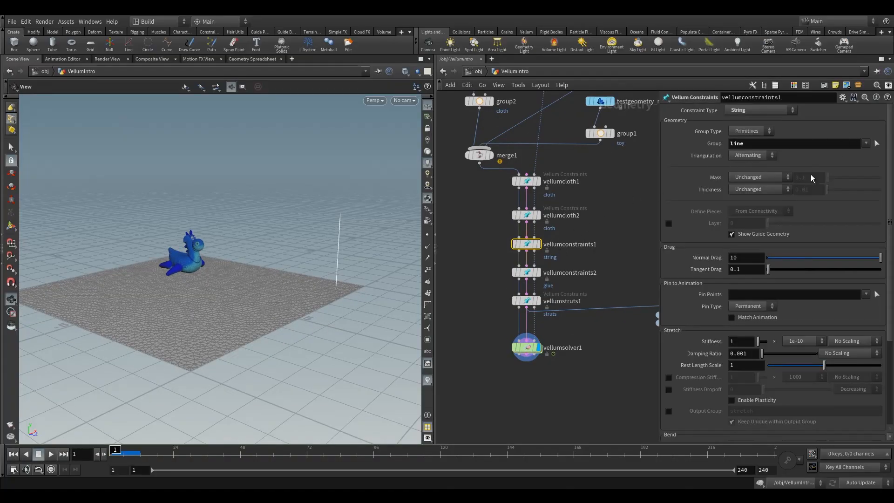
{"action": "left_click", "coordinate": [877, 295]}
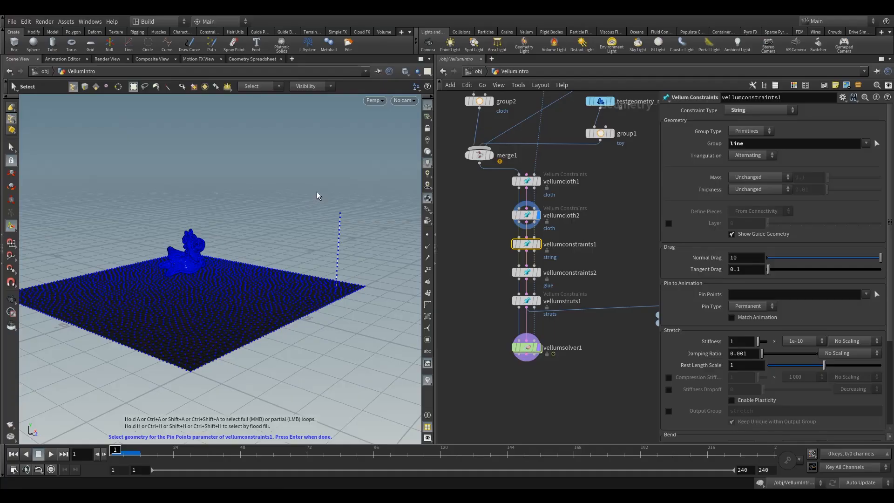
{"action": "key", "text": "Return"}
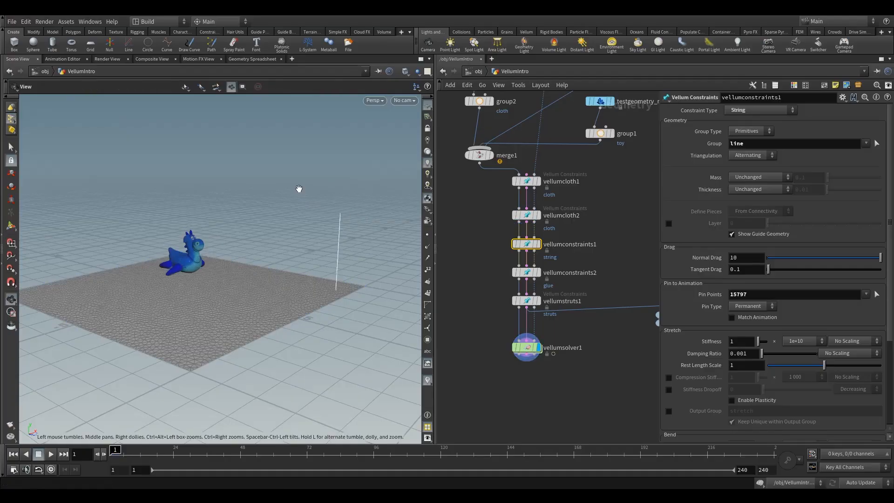
Step: Play the pinned string and cloth simulation, stop it, and return to the first frame
{"action": "left_click", "coordinate": [51, 456]}
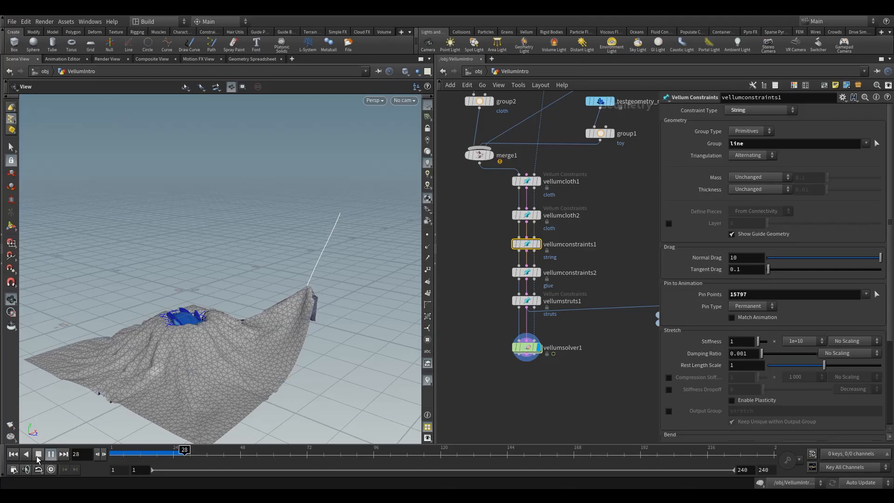
{"action": "left_click", "coordinate": [39, 455]}
{"action": "left_click", "coordinate": [13, 454]}
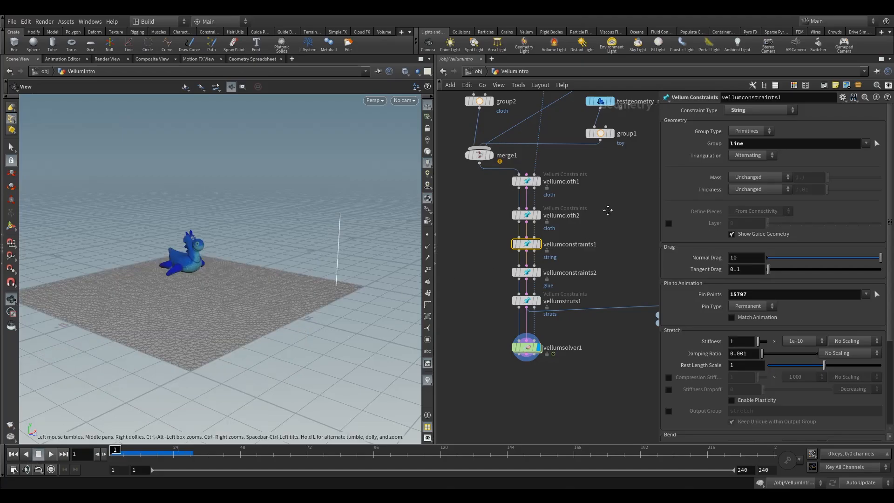
Step: Move line1 up and insert a Transform node between line1 and group3
{"action": "middle_click_drag", "start_coordinate": [607, 209], "coordinate": [557, 348]}
{"action": "left_click_drag", "start_coordinate": [539, 122], "coordinate": [602, 176]}
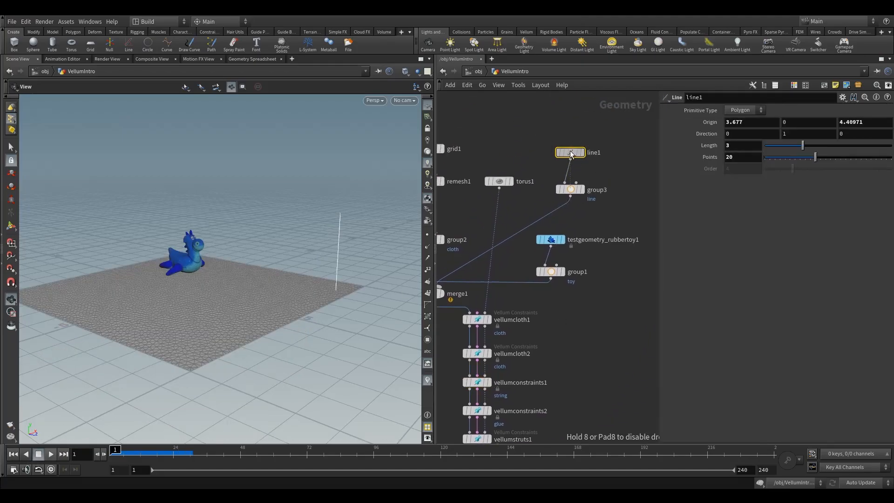
{"action": "left_click_drag", "start_coordinate": [572, 151], "coordinate": [578, 121]}
{"action": "key", "text": "Tab"}
{"action": "mouse_move", "coordinate": [559, 177]}
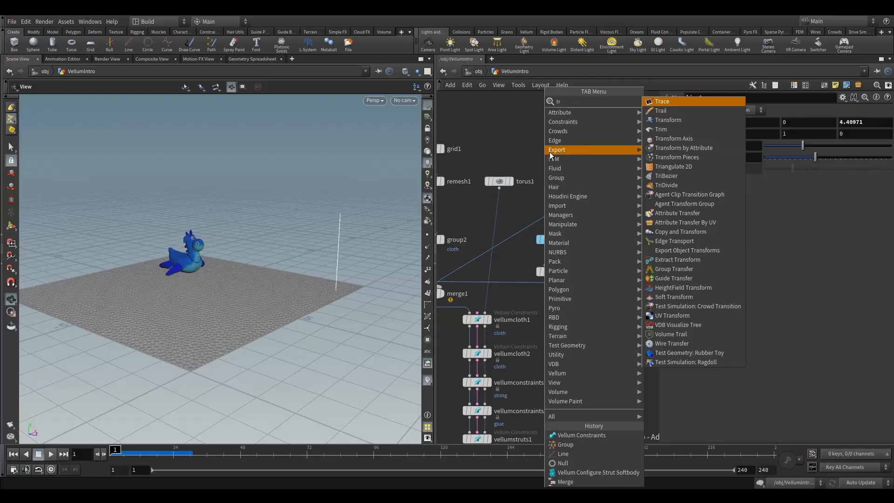
{"action": "left_click", "coordinate": [662, 114]}
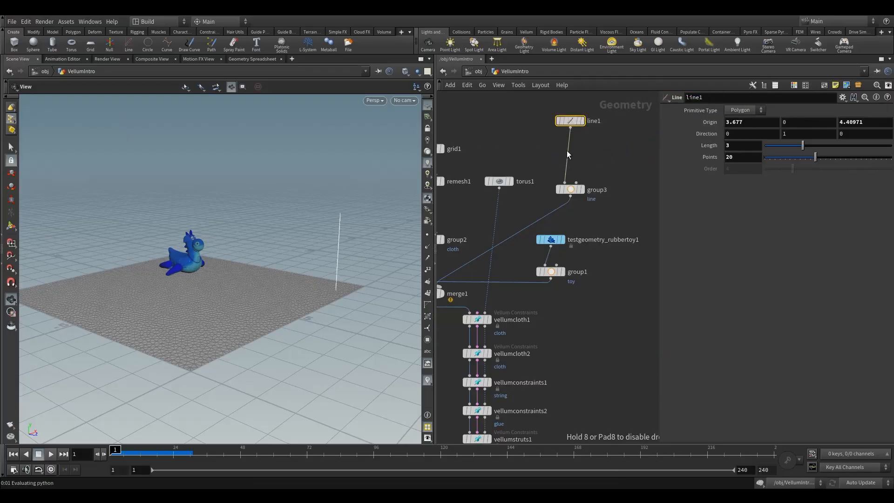
{"action": "left_click", "coordinate": [566, 150]}
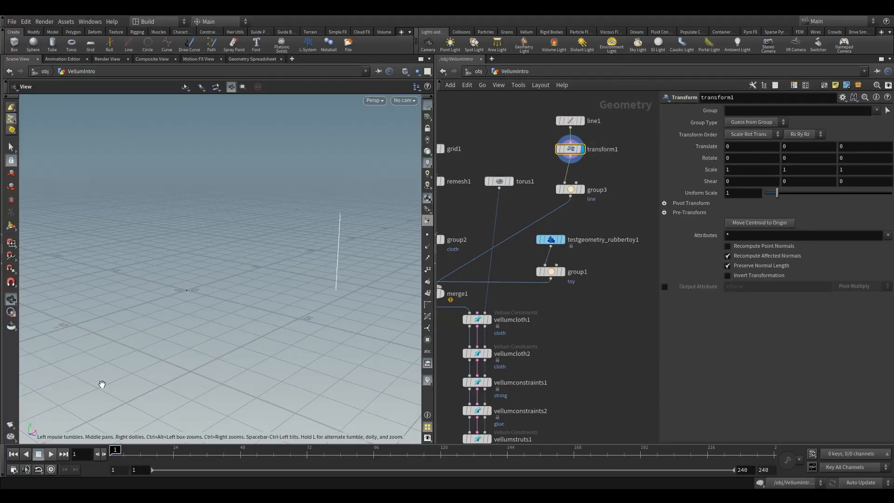
Step: Keyframe transform1's translate at 0 on frame 1 and at X 10 on frame 24, and scrub back to frame 1
{"action": "left_click", "coordinate": [712, 149], "text": "alt"}
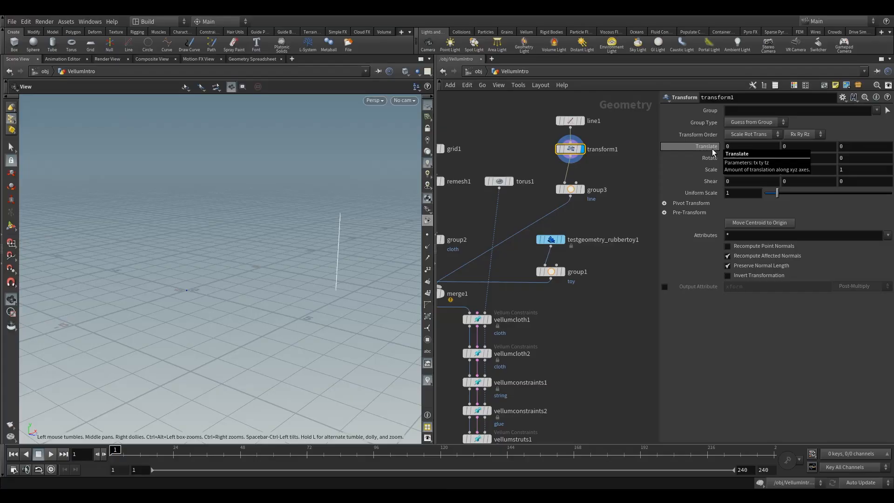
{"action": "left_click_drag", "start_coordinate": [124, 453], "coordinate": [174, 464]}
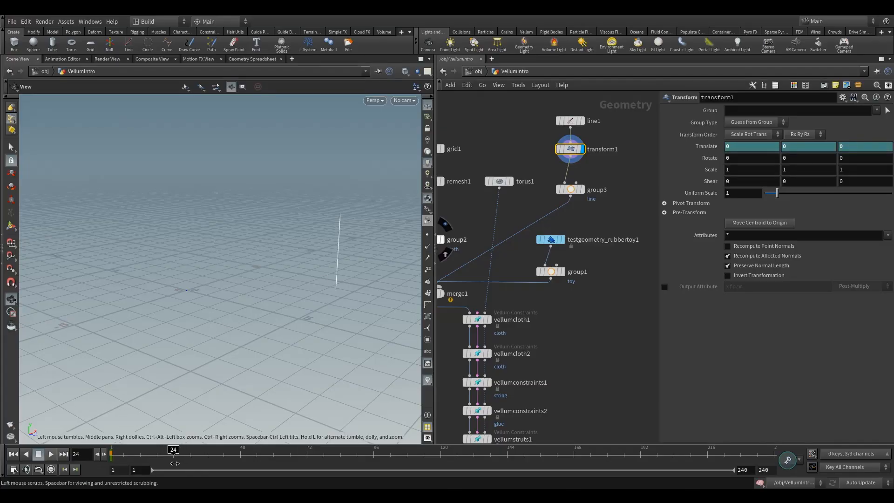
{"action": "left_click", "coordinate": [744, 145]}
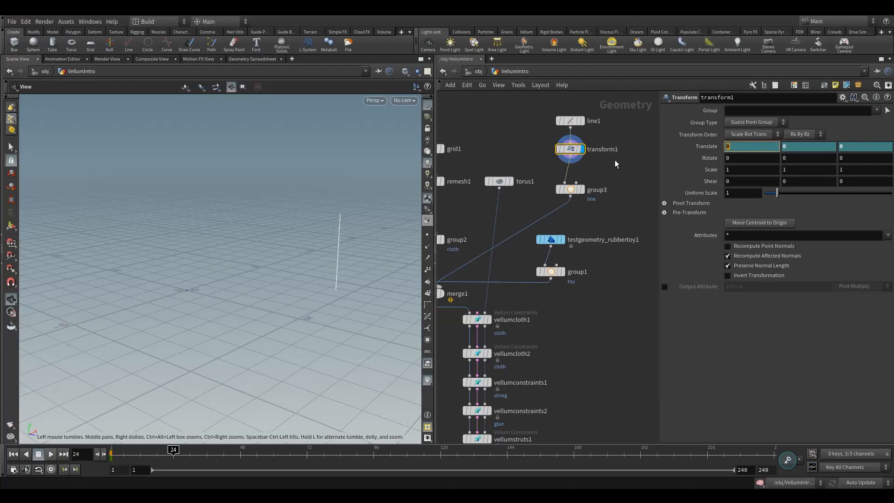
{"action": "type", "text": "10"}
{"action": "key", "text": "Return"}
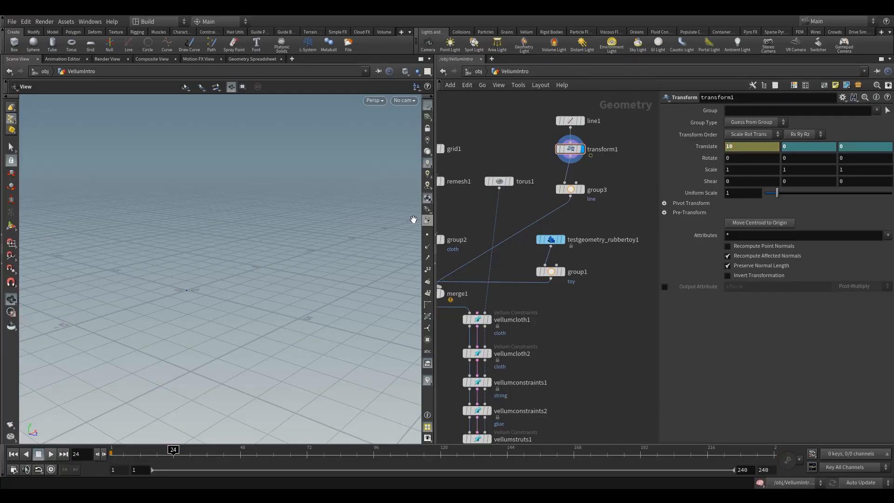
{"action": "middle_click_drag", "start_coordinate": [202, 281], "coordinate": [236, 293]}
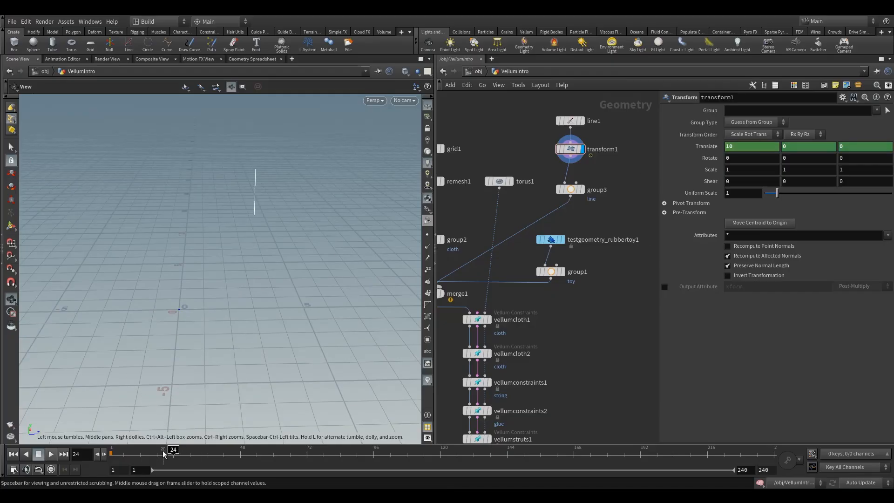
{"action": "left_click_drag", "start_coordinate": [173, 450], "coordinate": [112, 451]}
Step: Display vellumconstraints1 and enable Match Animation for its pinned point
{"action": "middle_click_drag", "start_coordinate": [512, 342], "coordinate": [538, 291]}
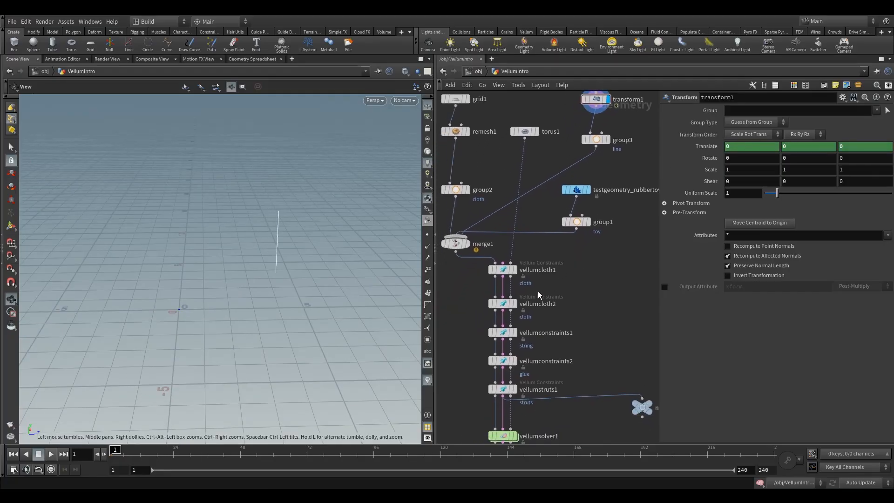
{"action": "middle_click_drag", "start_coordinate": [454, 308], "coordinate": [475, 258]}
{"action": "left_click", "coordinate": [510, 263]}
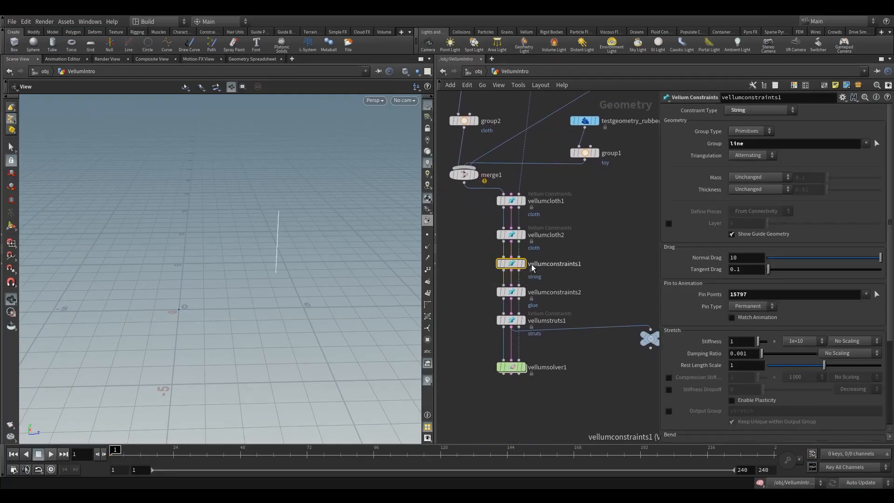
{"action": "left_click", "coordinate": [528, 250]}
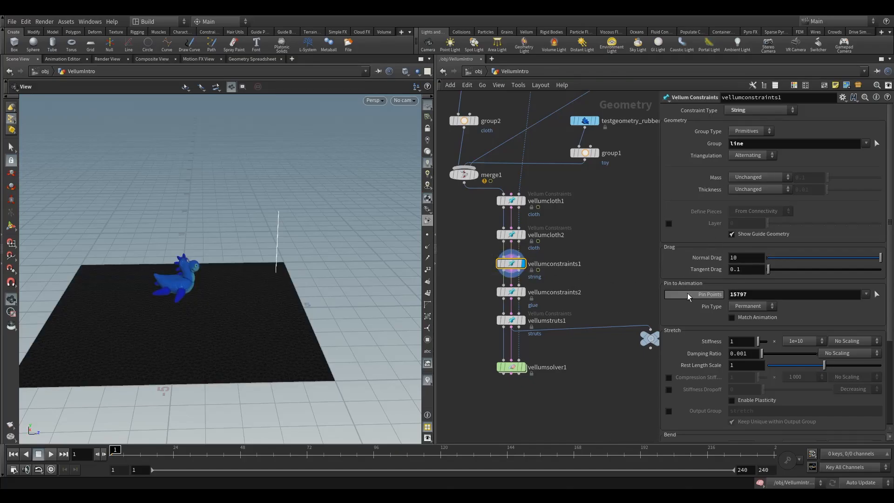
{"action": "left_click", "coordinate": [731, 317]}
Step: Display vellumsolver1 and set its substeps to 3
{"action": "left_click", "coordinate": [528, 354]}
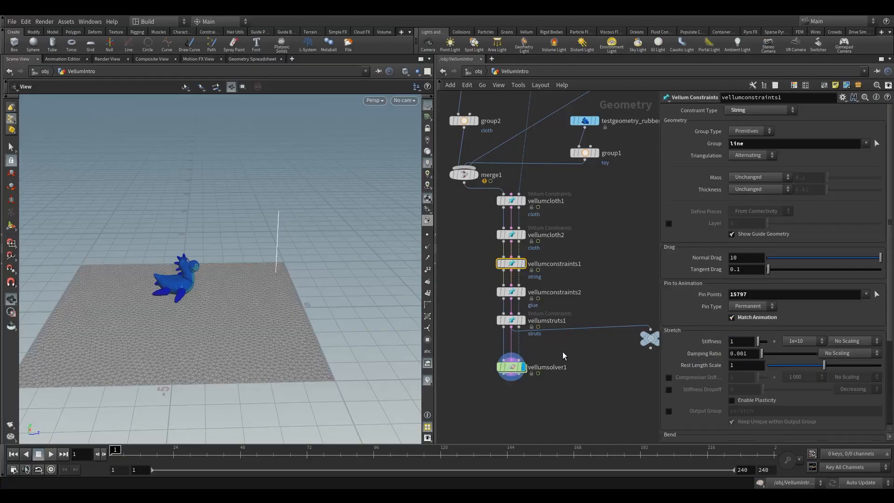
{"action": "left_click", "coordinate": [511, 367]}
{"action": "left_click_drag", "start_coordinate": [285, 219], "coordinate": [247, 262]}
{"action": "middle_click_drag", "start_coordinate": [246, 261], "coordinate": [226, 267]}
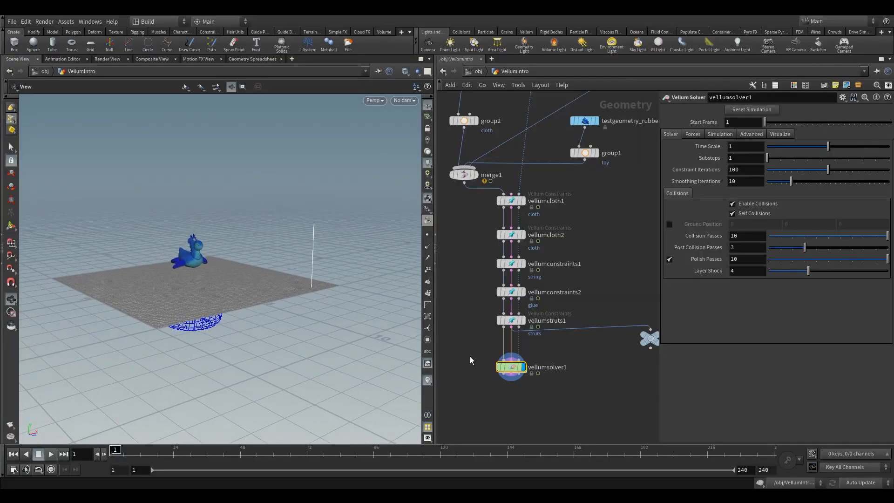
{"action": "left_click_drag", "start_coordinate": [740, 159], "coordinate": [709, 159]}
{"action": "type", "text": "3"}
{"action": "key", "text": "Return"}
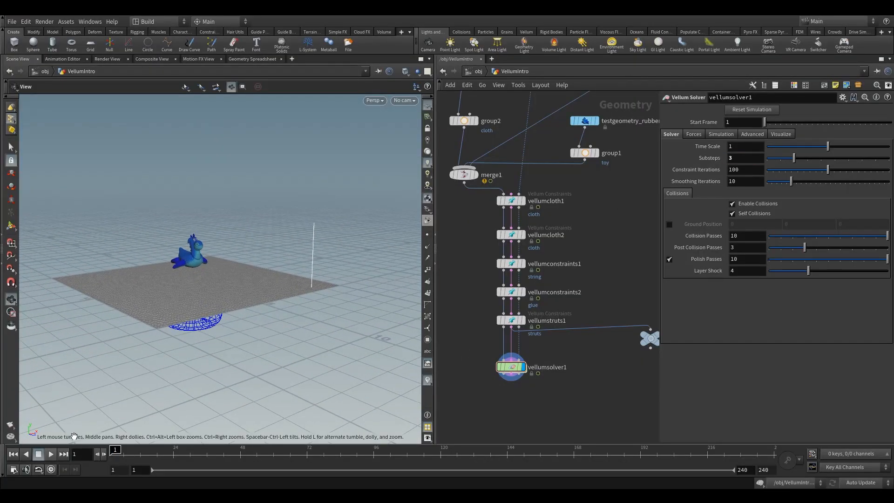
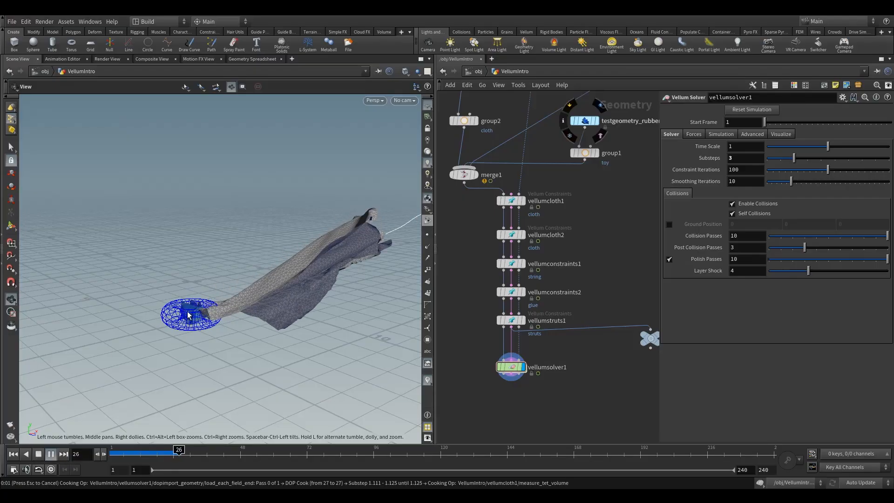
Step: Examine the simulated cloth and the rubber toy inside the torus from several angles, and bring up the Vellum tool set
{"action": "left_click_drag", "start_coordinate": [192, 340], "coordinate": [183, 305]}
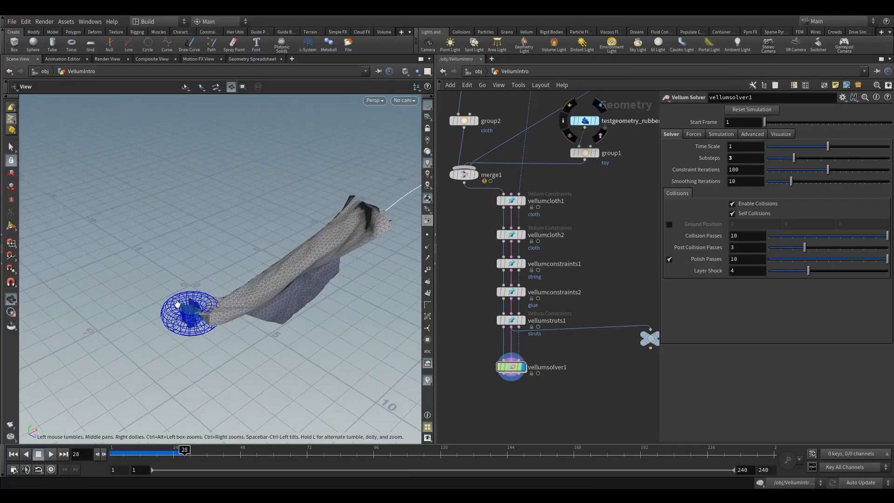
{"action": "right_click_drag", "start_coordinate": [183, 305], "coordinate": [311, 260]}
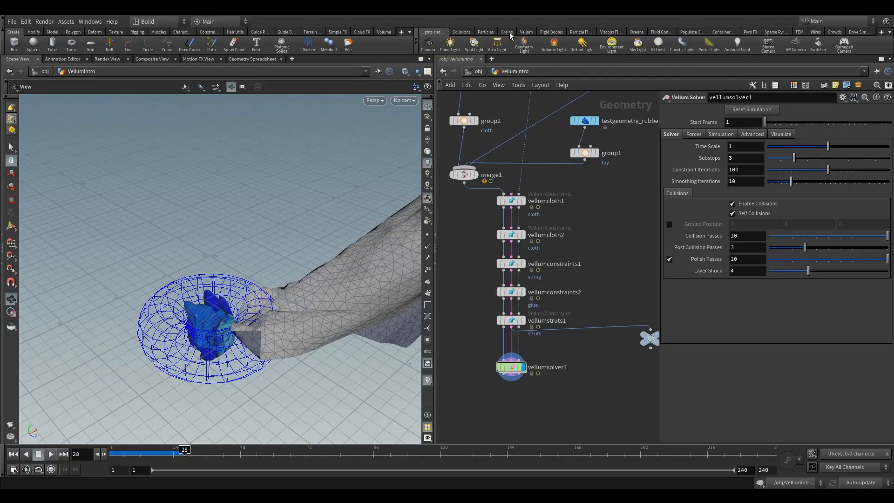
{"action": "left_click", "coordinate": [525, 32]}
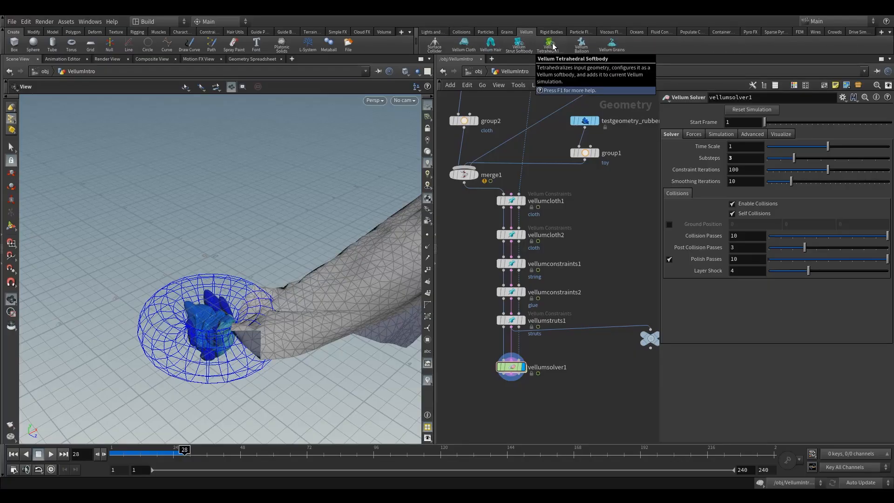
{"action": "left_click_drag", "start_coordinate": [205, 334], "coordinate": [210, 339]}
{"action": "right_click_drag", "start_coordinate": [210, 340], "coordinate": [170, 274]}
{"action": "left_click_drag", "start_coordinate": [235, 327], "coordinate": [243, 307]}
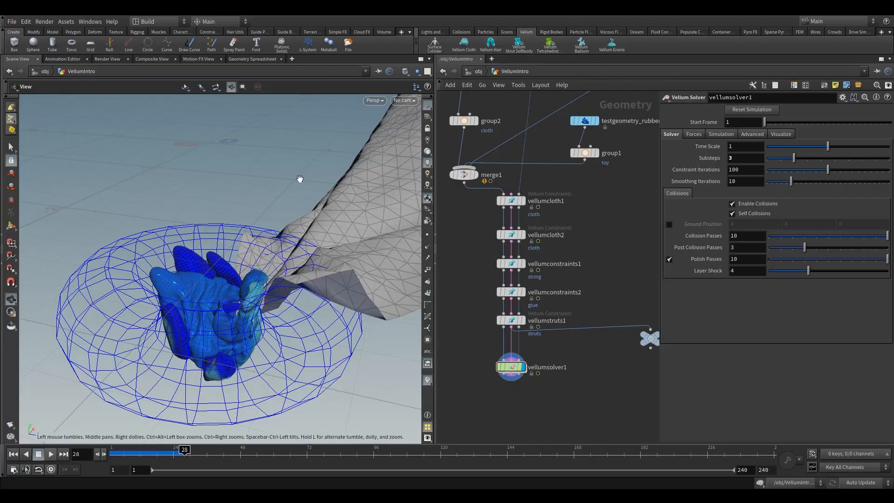
{"action": "right_click_drag", "start_coordinate": [299, 180], "coordinate": [212, 253]}
{"action": "left_click_drag", "start_coordinate": [211, 253], "coordinate": [233, 223]}
{"action": "right_click_drag", "start_coordinate": [233, 223], "coordinate": [266, 247]}
{"action": "mouse_move", "coordinate": [265, 247]}
{"action": "left_mouse_down"}
{"action": "mouse_move", "coordinate": [225, 271]}
{"action": "mouse_move", "coordinate": [259, 251]}
{"action": "left_mouse_up"}
Step: Return to frame 1 and go up to the object level, leaving the VellumIntro object deselected
{"action": "left_click", "coordinate": [13, 454]}
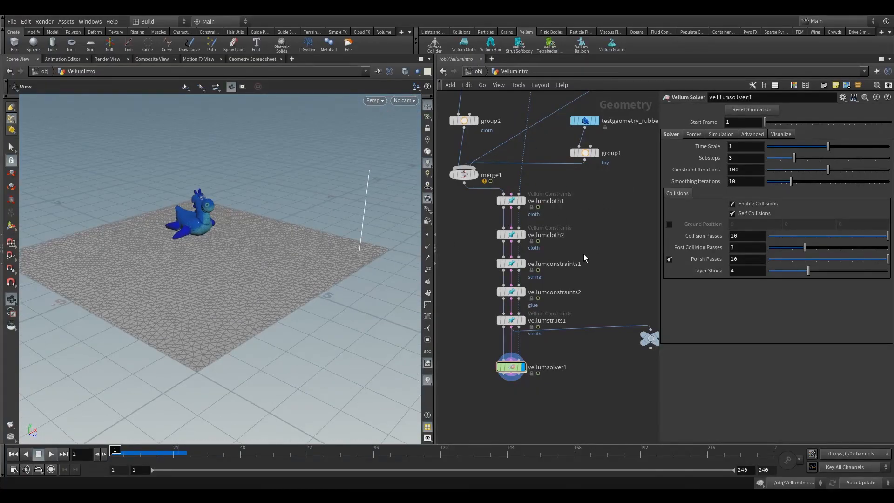
{"action": "scroll", "coordinate": [584, 256], "scroll_direction": "down", "scroll_amount": 3}
{"action": "left_click", "coordinate": [479, 71]}
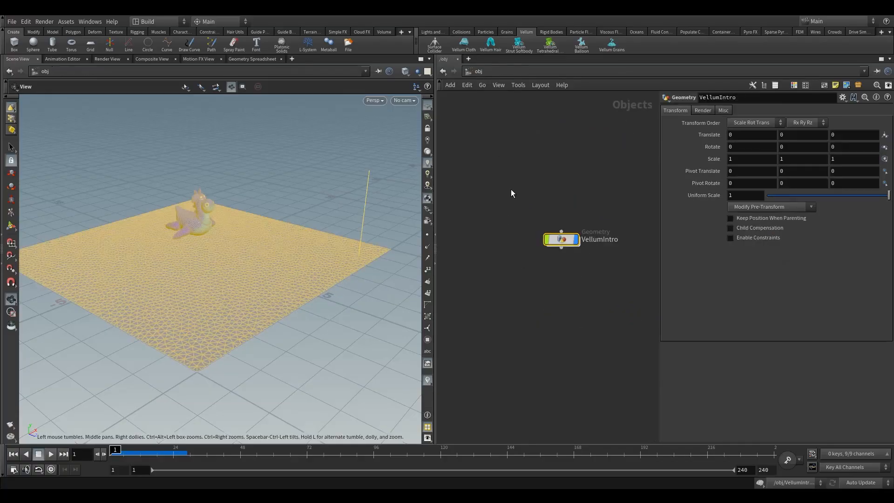
{"action": "left_click", "coordinate": [553, 233]}
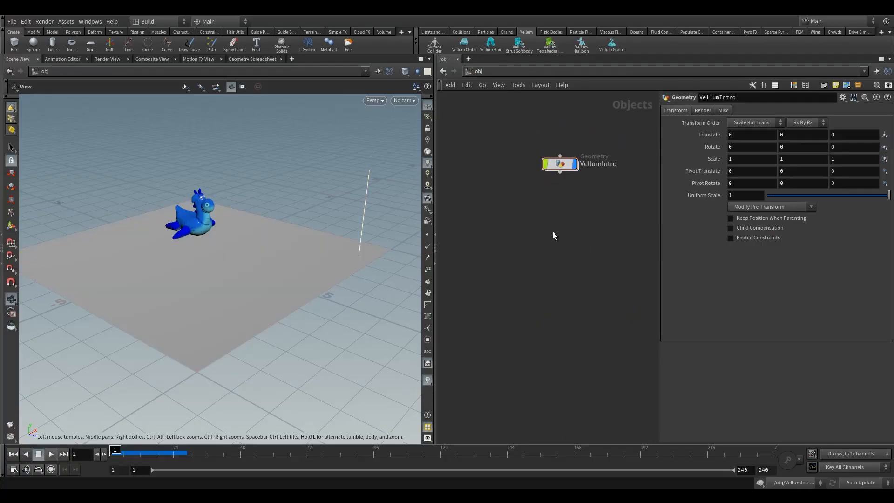
{"action": "left_click_drag", "start_coordinate": [511, 139], "coordinate": [587, 196]}
{"action": "left_click", "coordinate": [550, 241]}
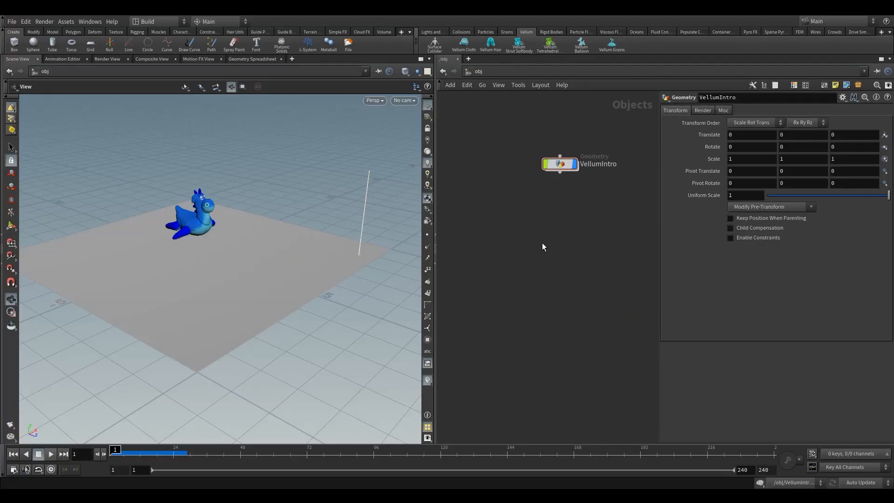